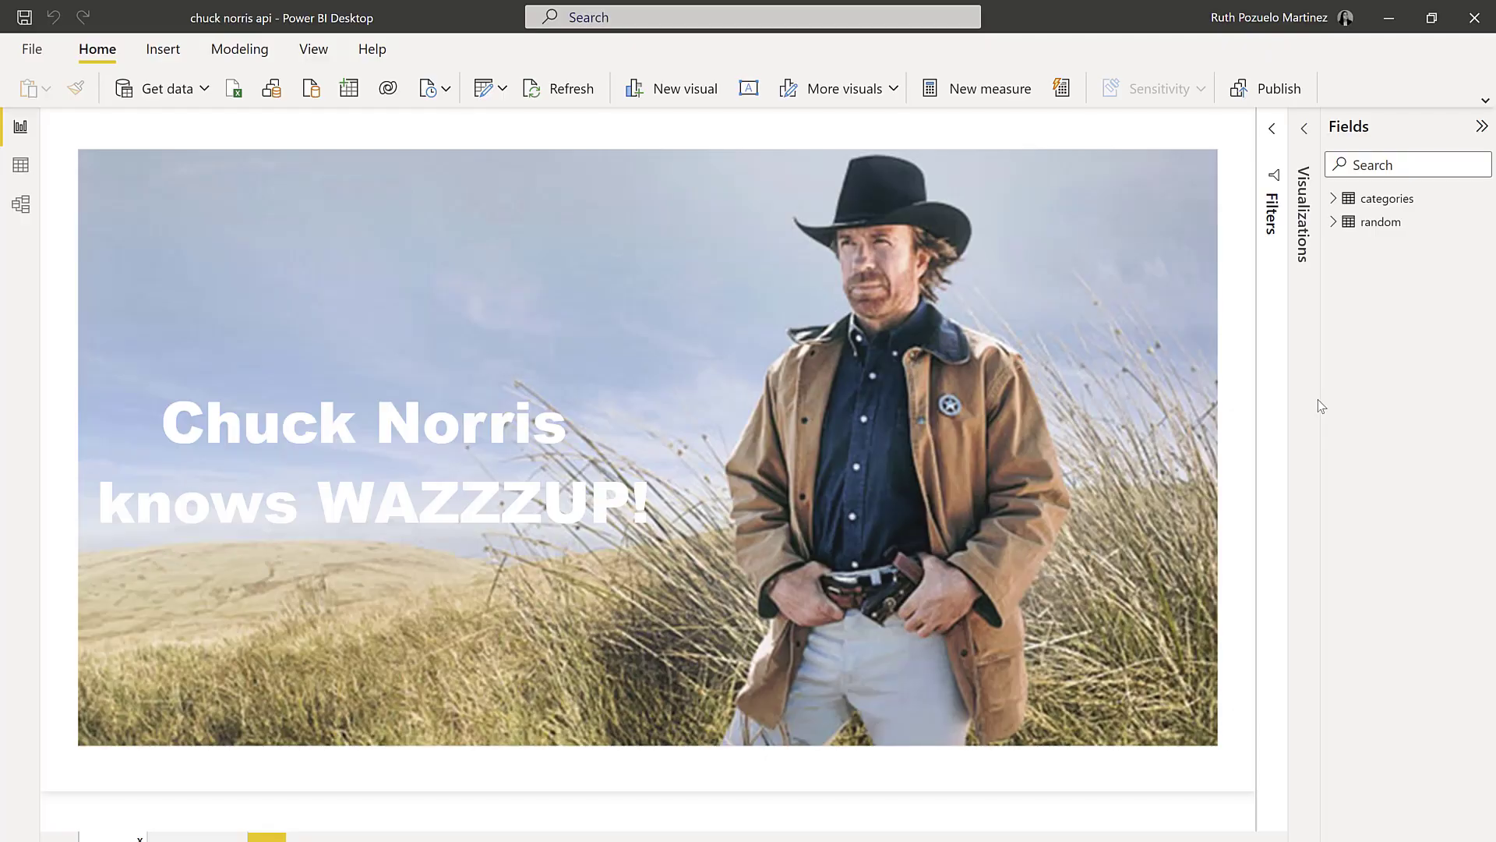
Refresh the random table for a new joke, then switch to the chucknorris.io page in Edge.
right_click(1380, 223)
left_click(1251, 313)
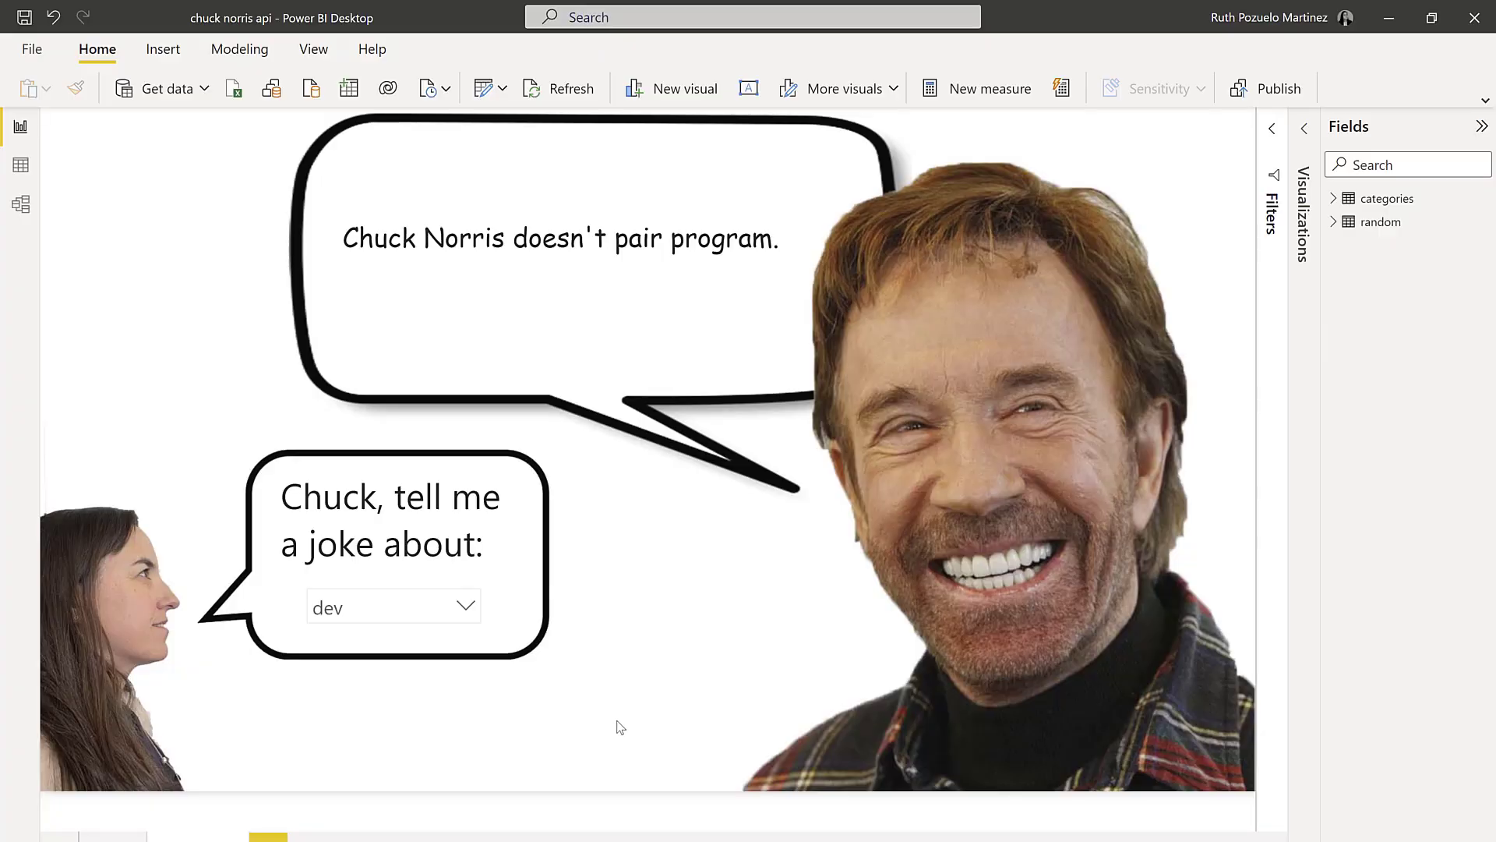
left_click(619, 838)
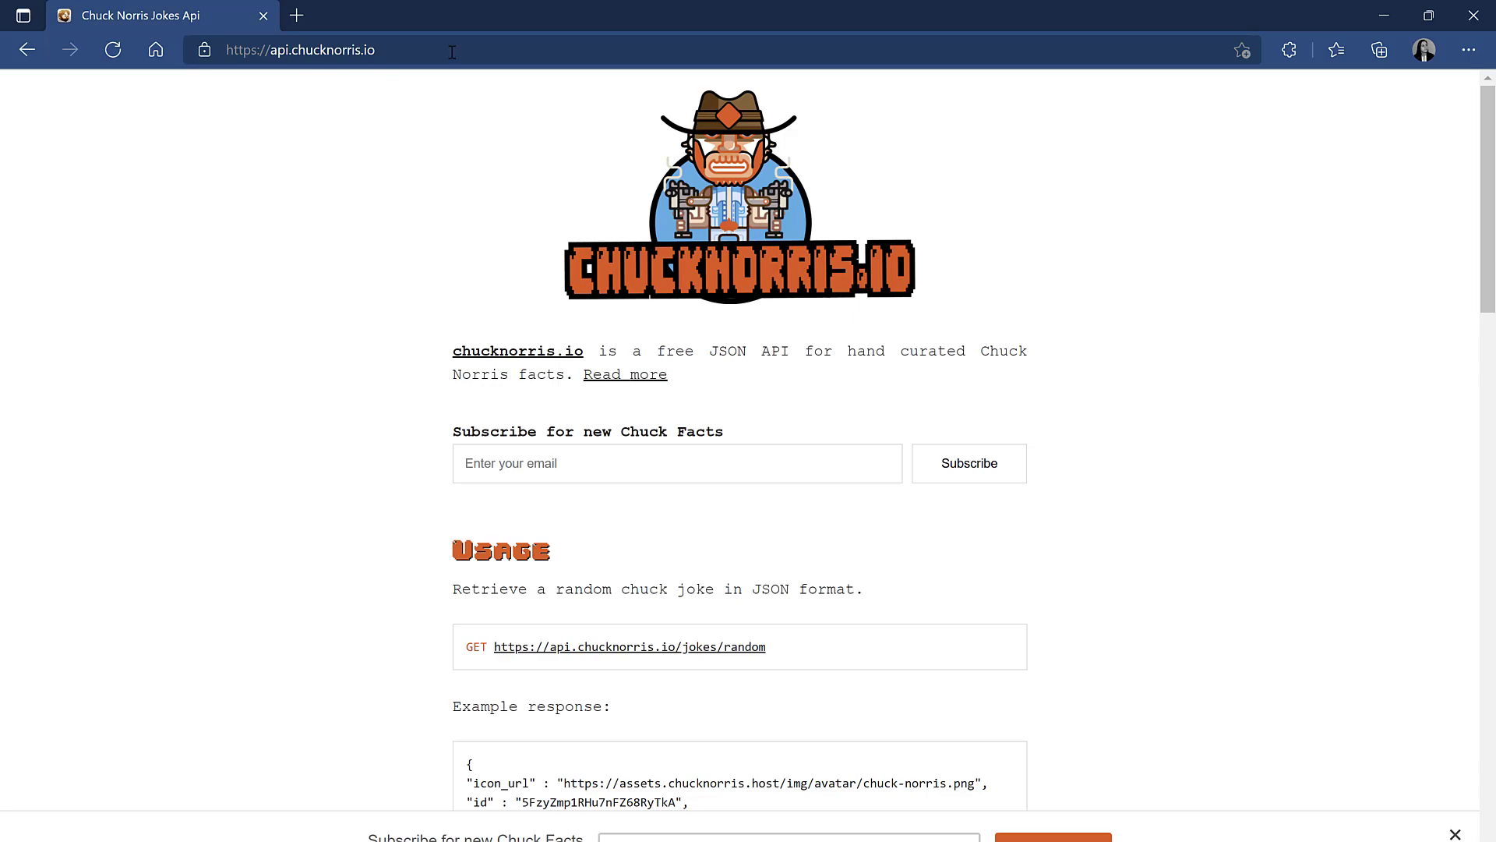
scroll(1169, 440, "down", 12)
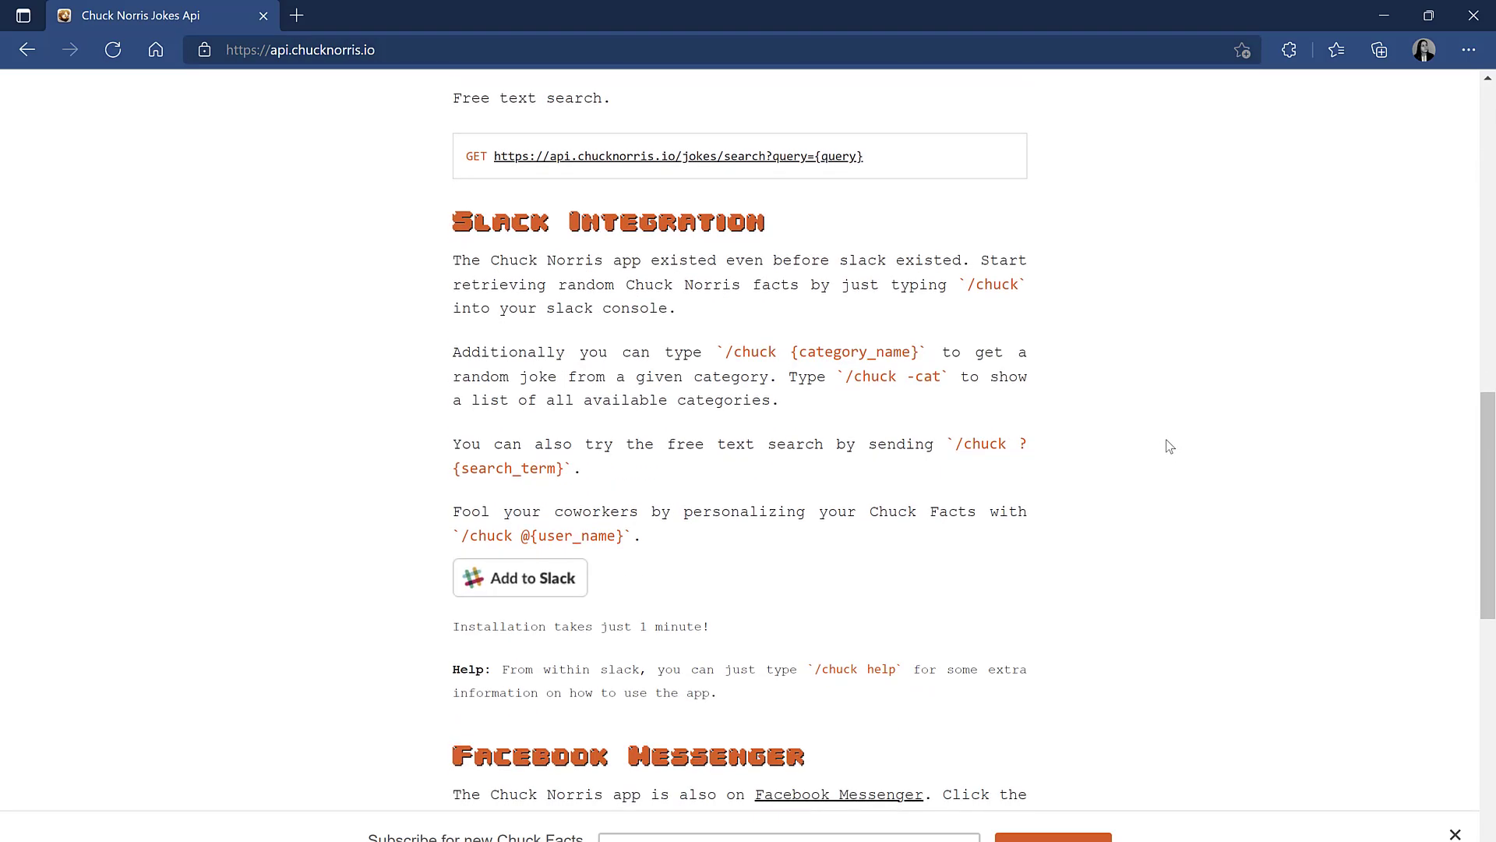
scroll(1165, 444, "down", 5)
scroll(1165, 441, "up", 18)
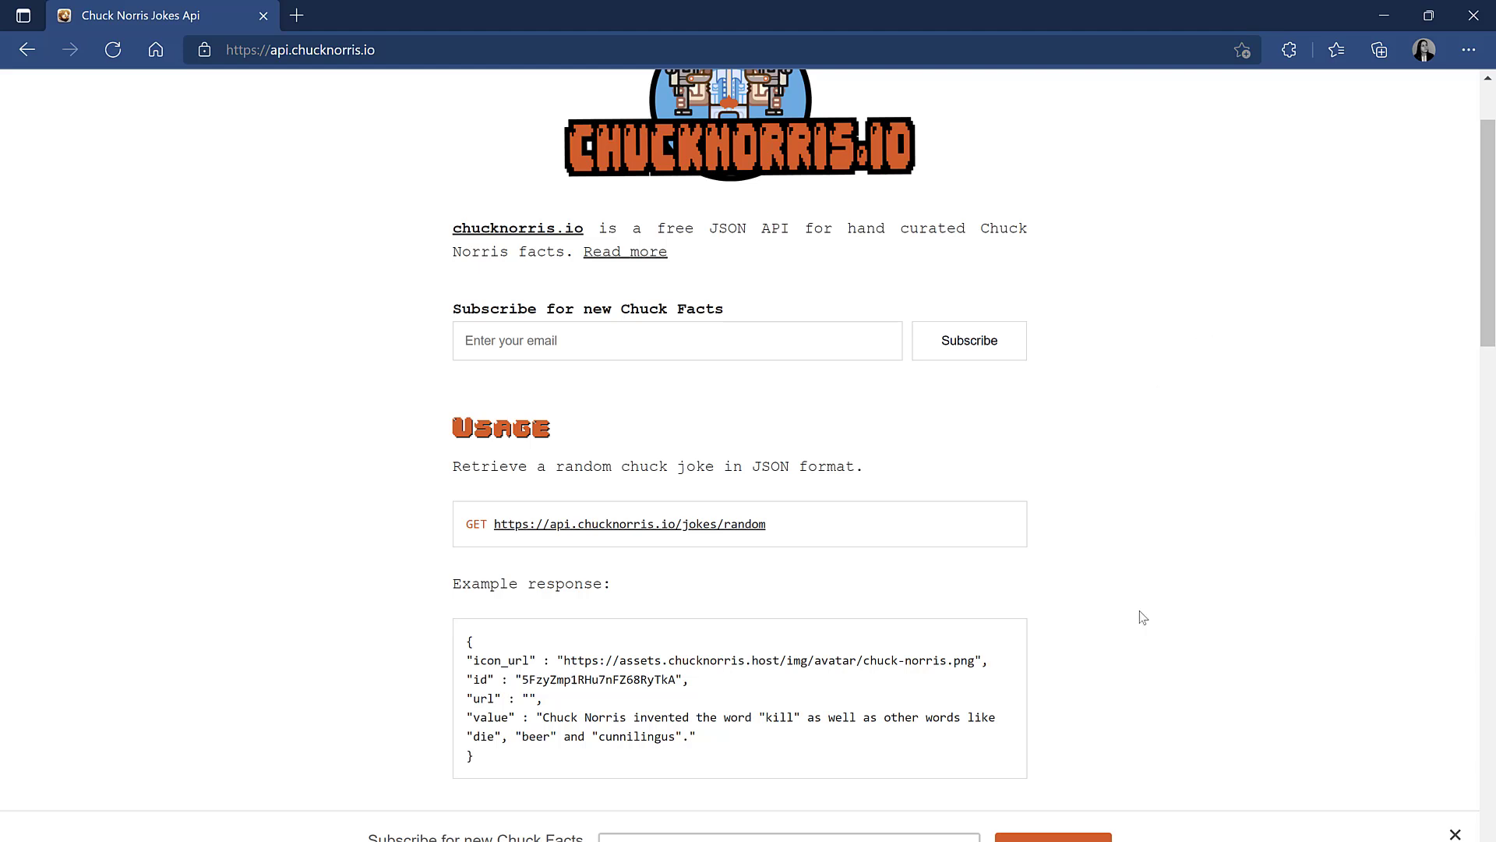
left_click_drag(767, 524, 478, 533)
key("ctrl+c")
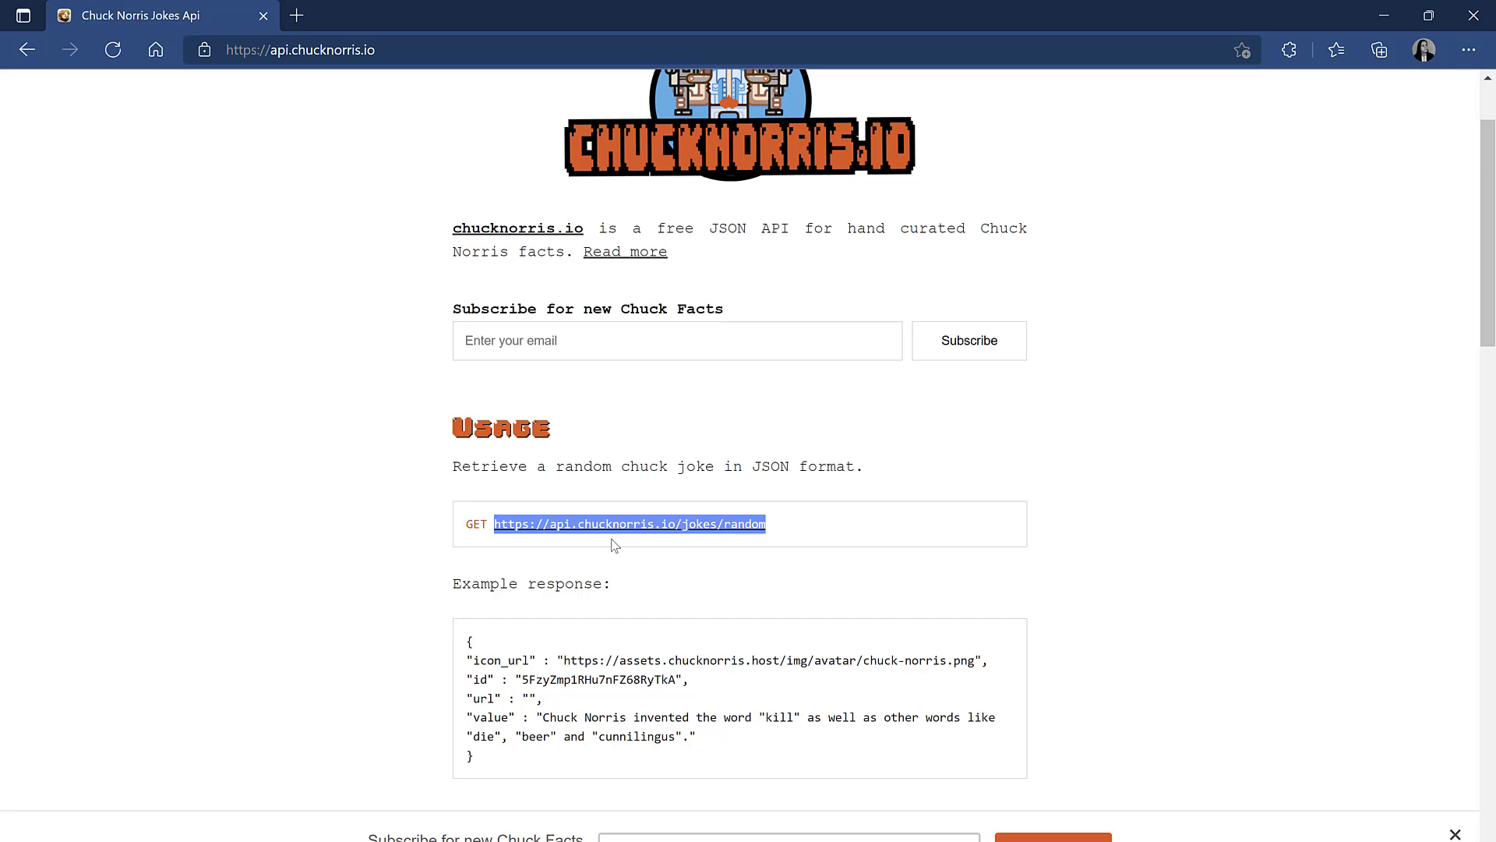
key("ctrl+t")
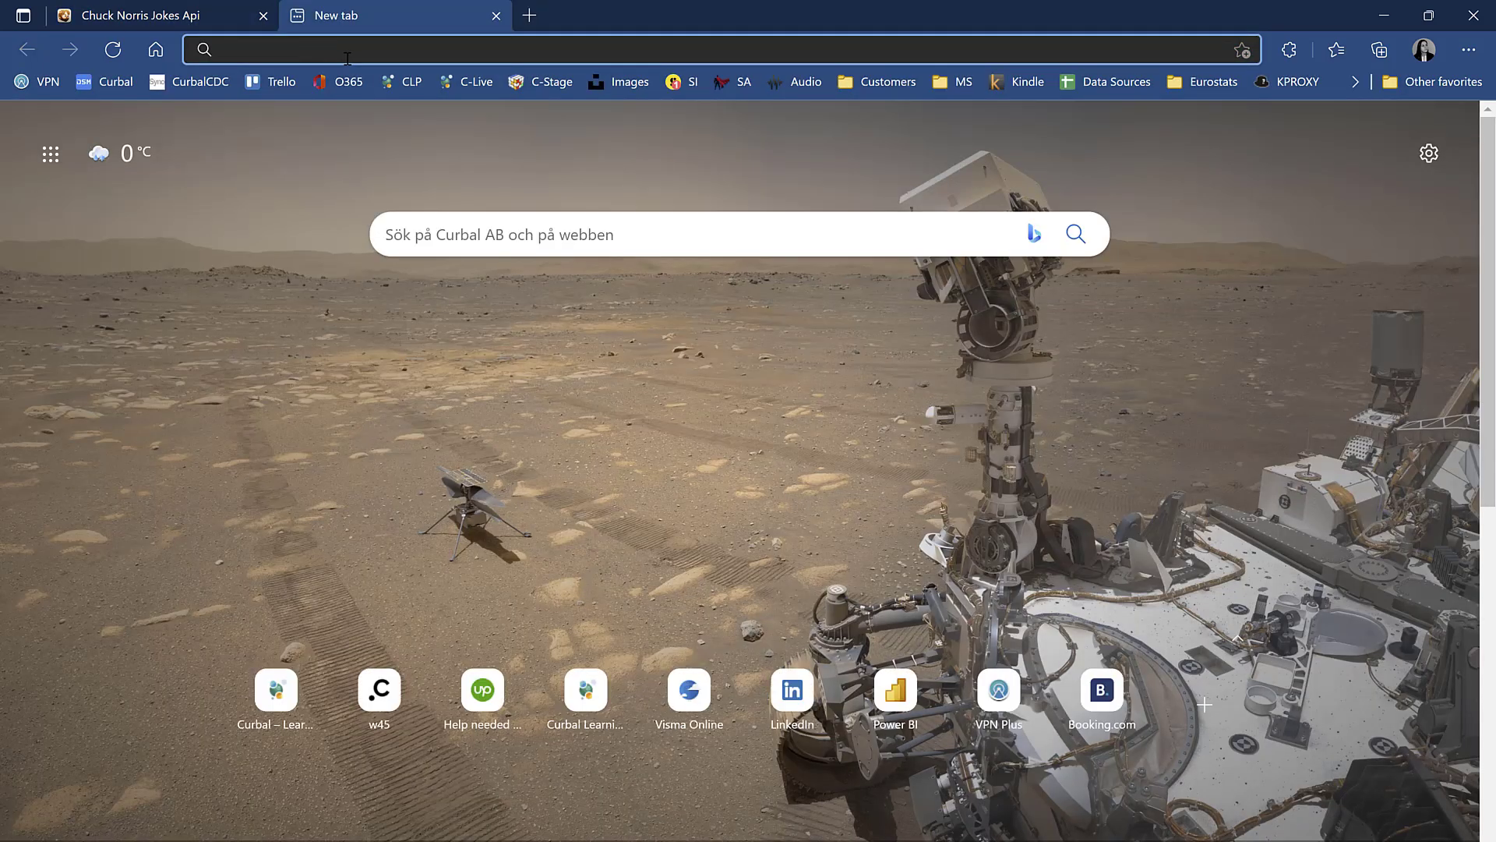
key("ctrl+v")
key("Return")
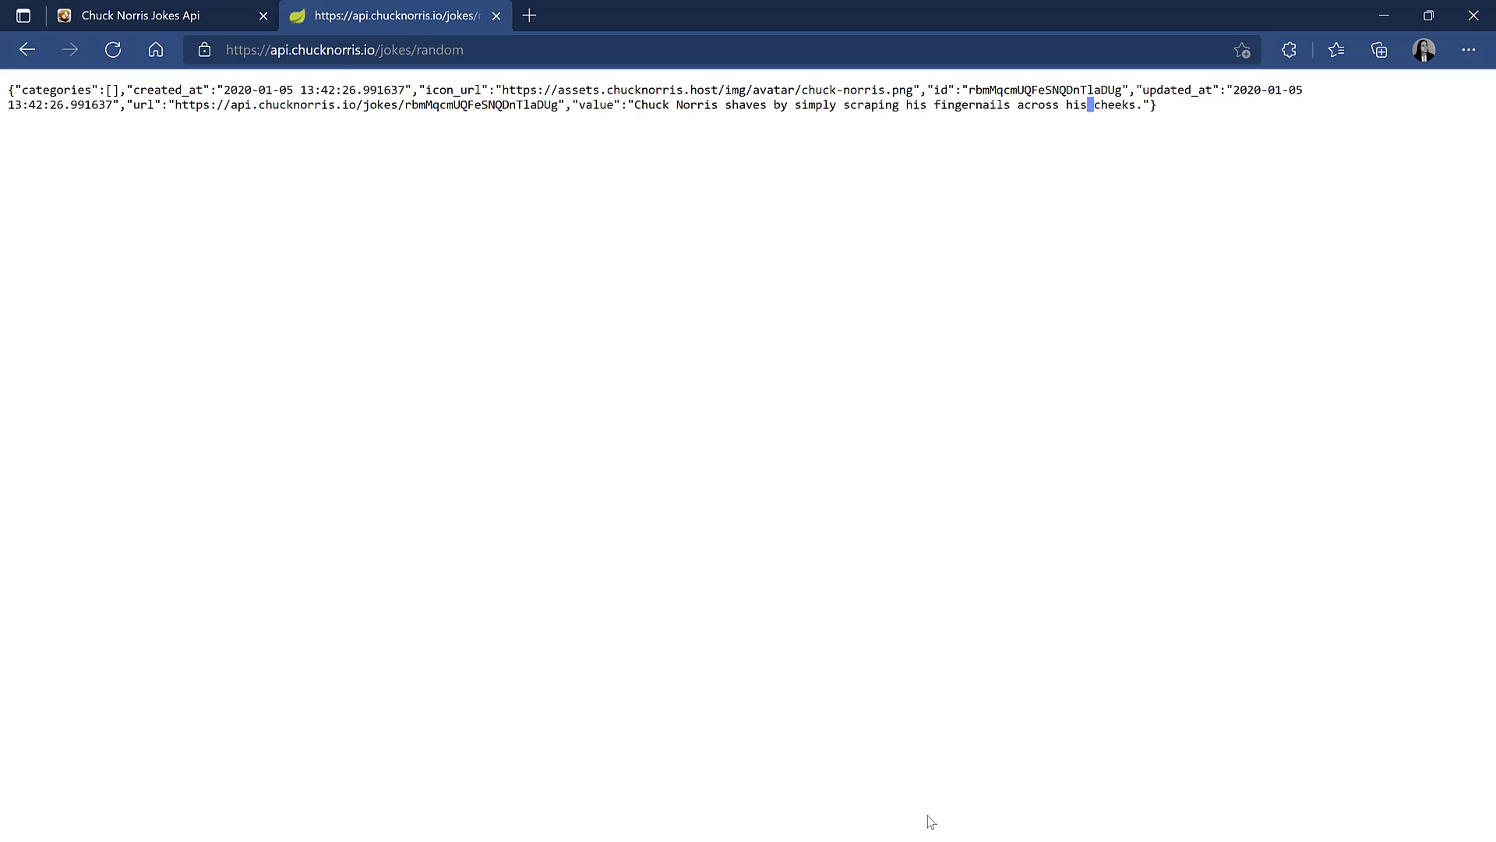
In the chuck norris api_ex report, add a Web source with the pasted jokes/random URL.
mouse_move(791, 840)
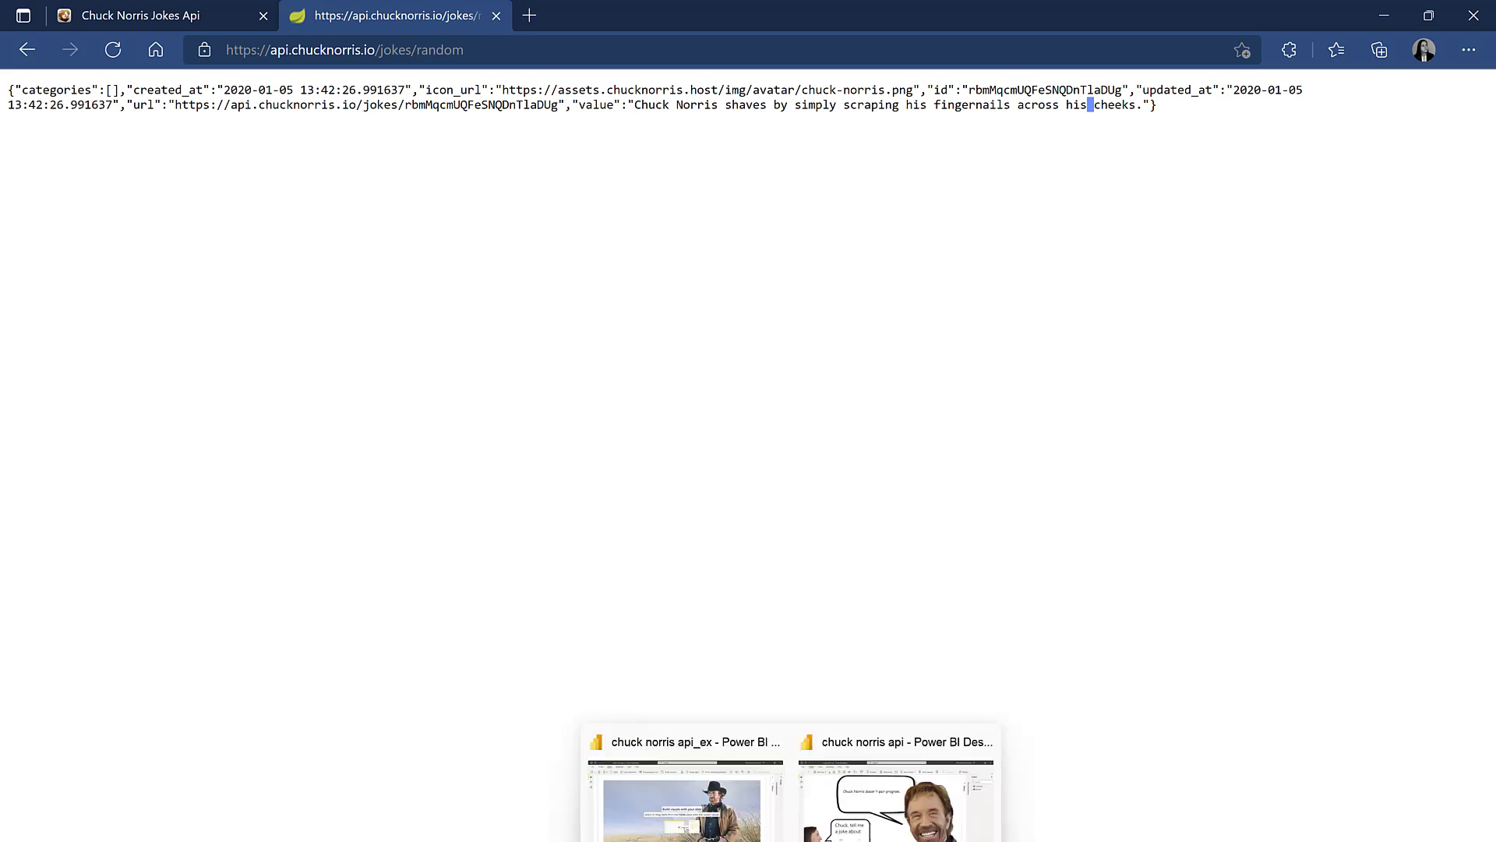
left_click(685, 802)
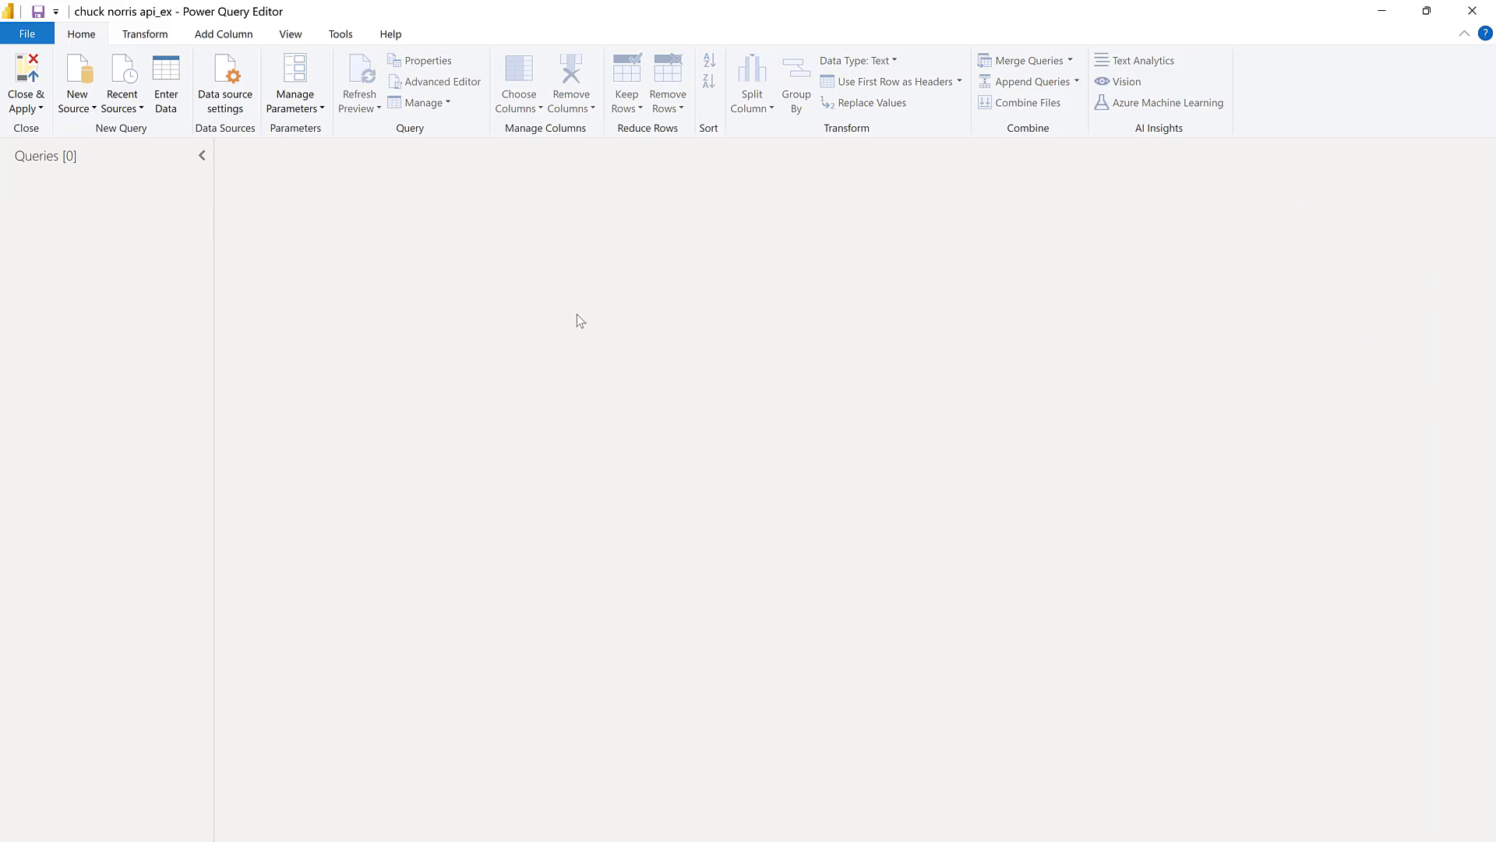
left_click(77, 101)
left_click(76, 333)
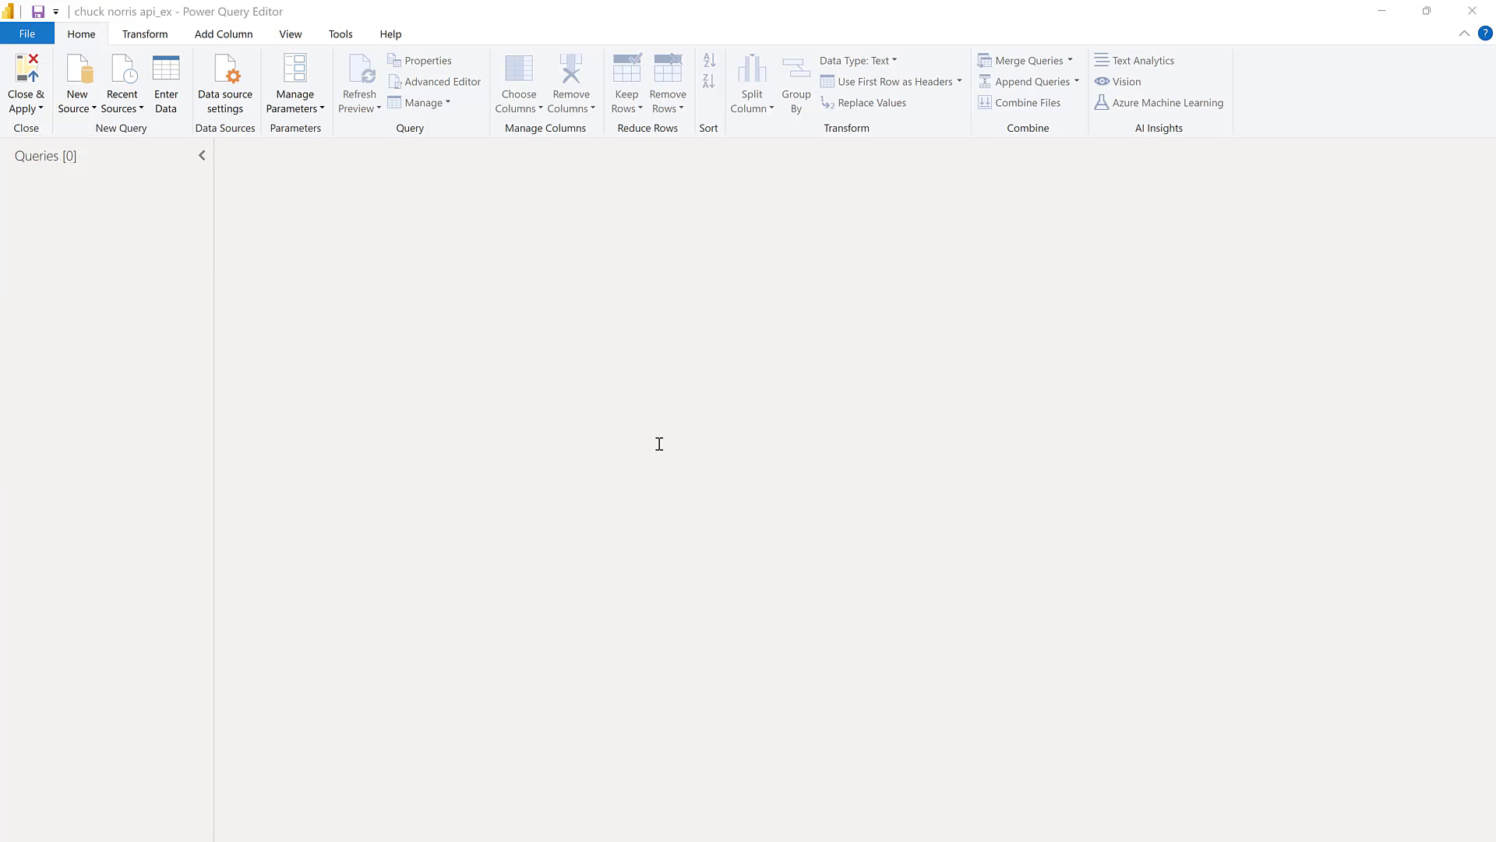
key("ctrl+v")
left_click(975, 511)
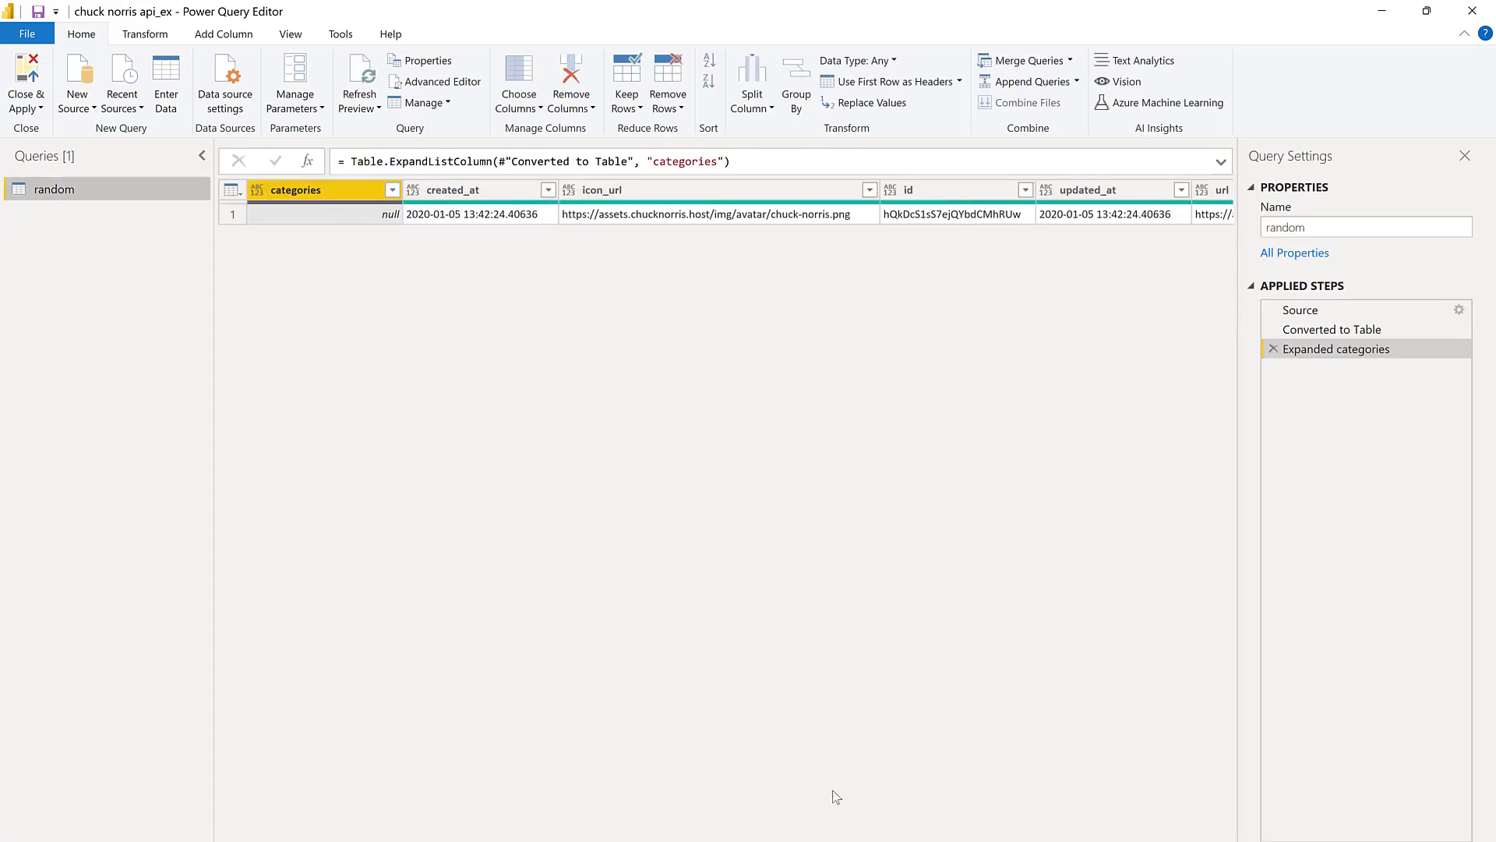
Remove all columns except value from the random query.
scroll(725, 210, "right", 10)
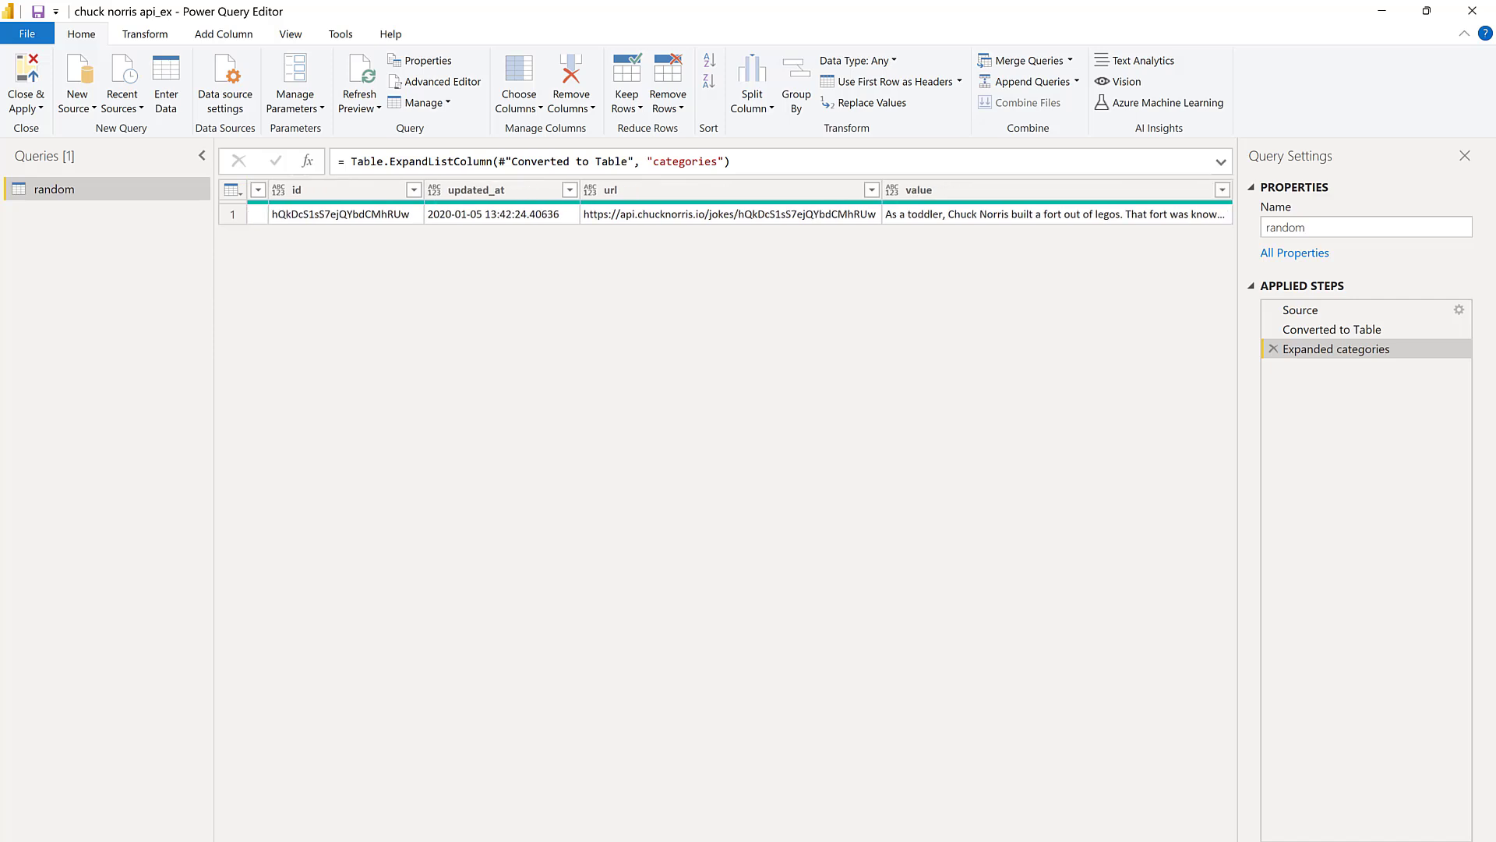
left_click(1024, 191)
right_click(1024, 189)
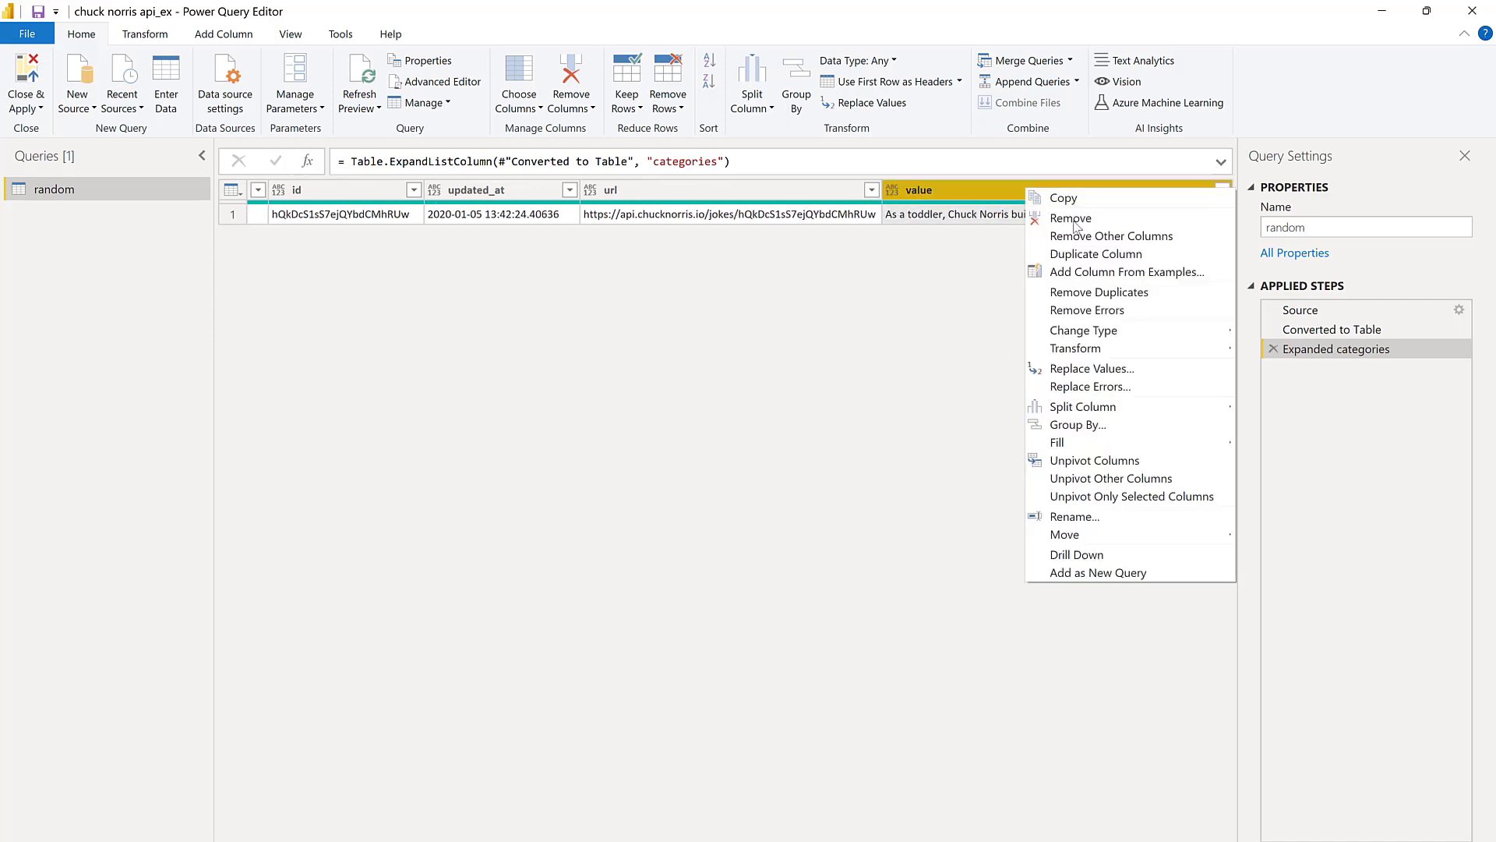
left_click(1063, 235)
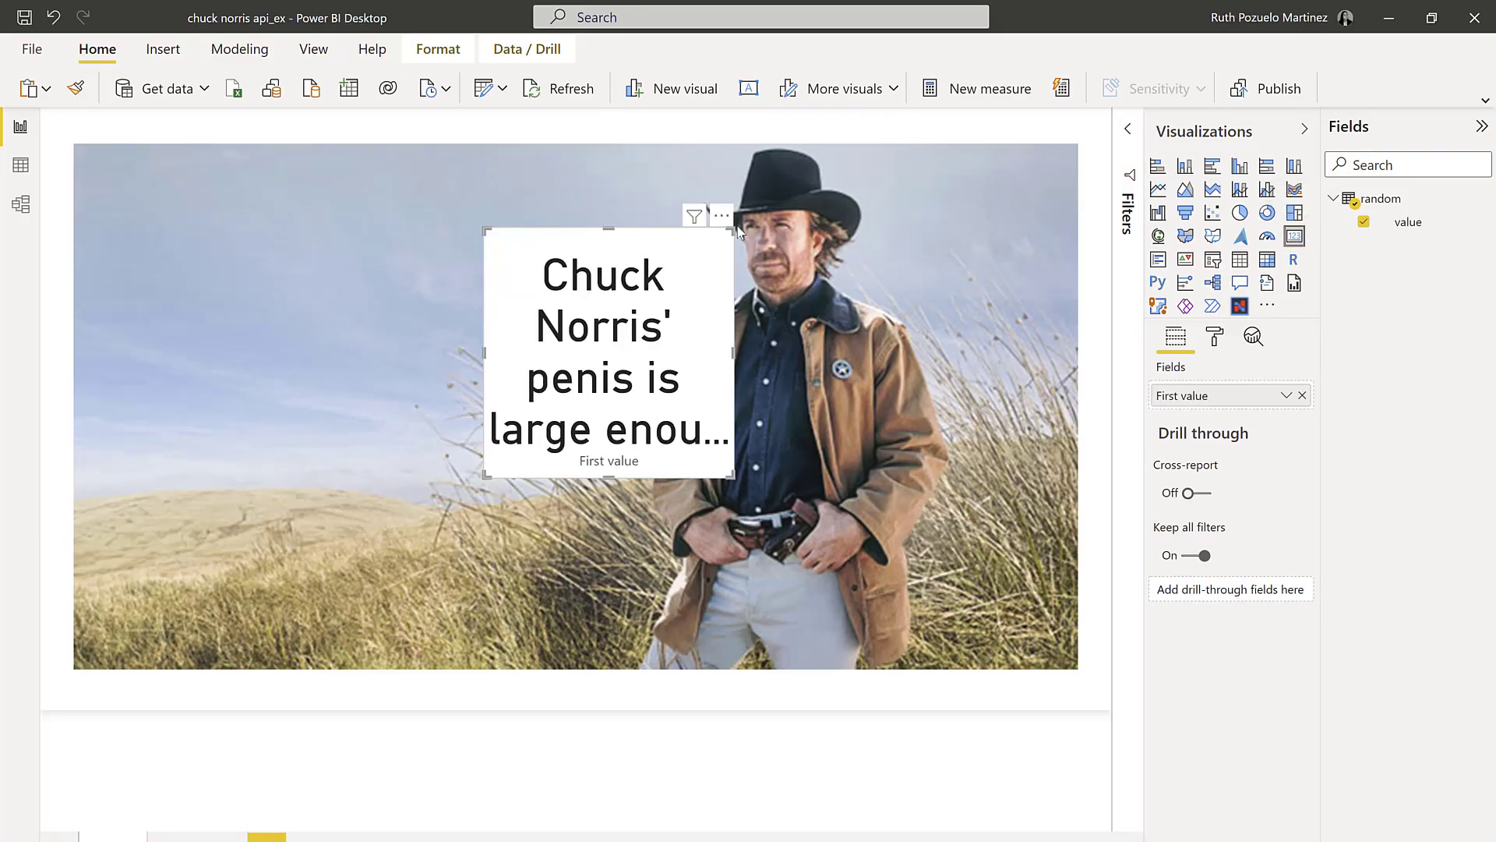
Move the joke card left of the photo, enlarge it, and set its data label font to Arial Black.
left_click_drag(710, 209, 312, 163)
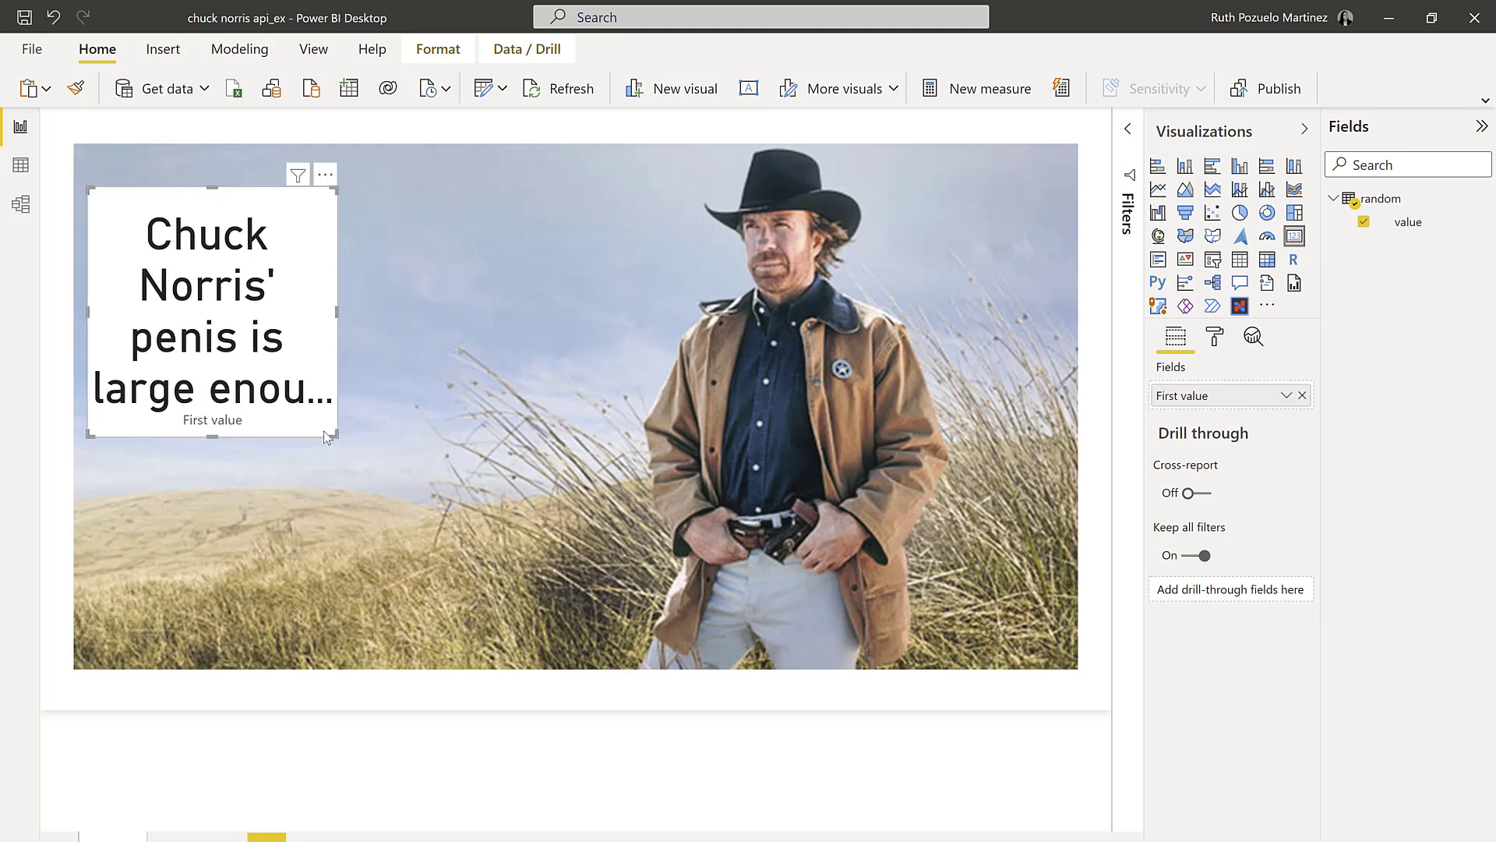
left_click_drag(329, 432, 577, 663)
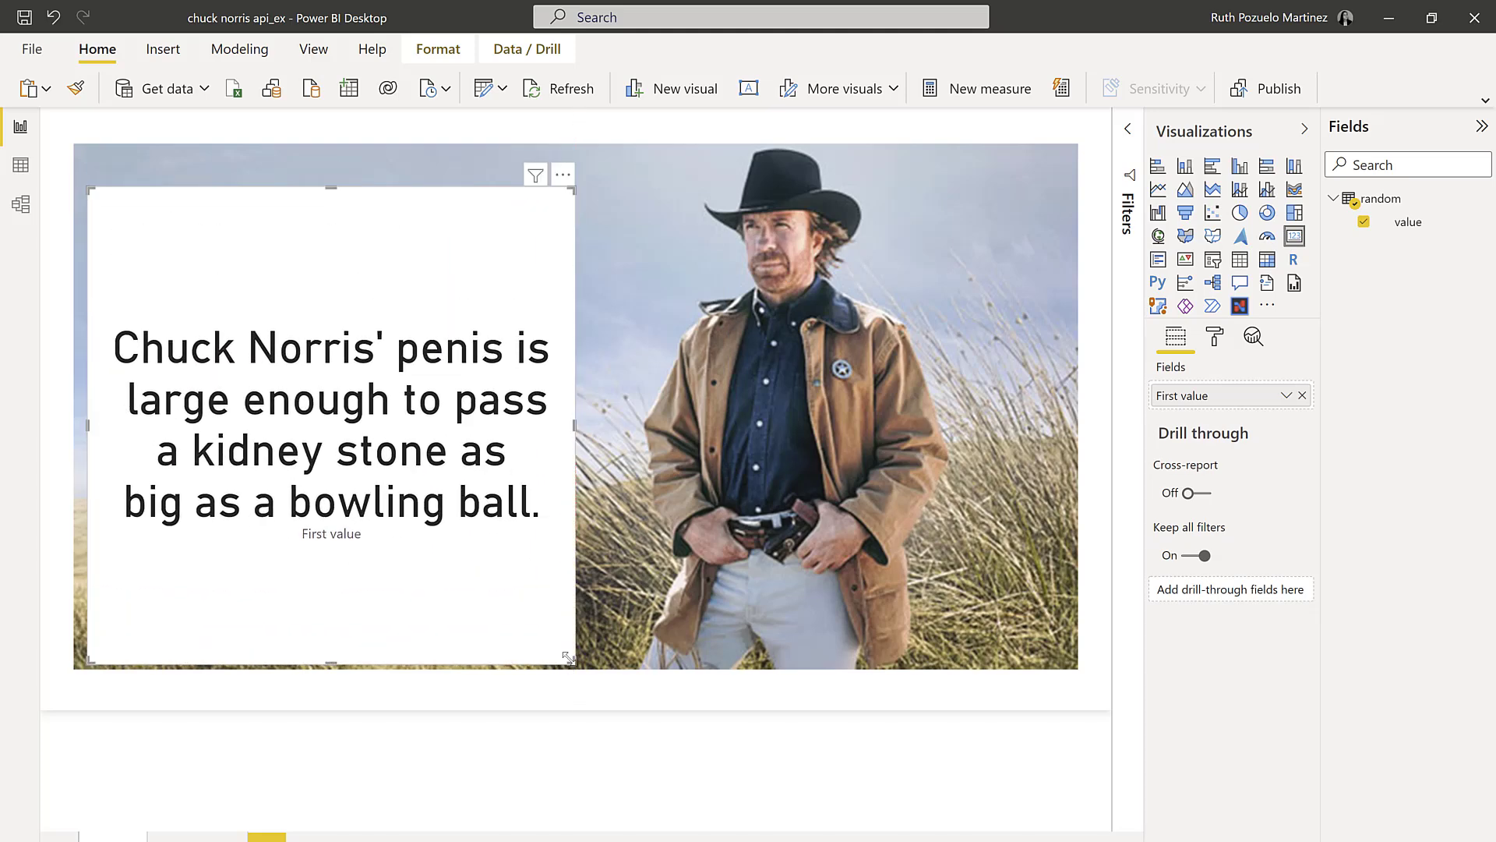
left_click(1213, 339)
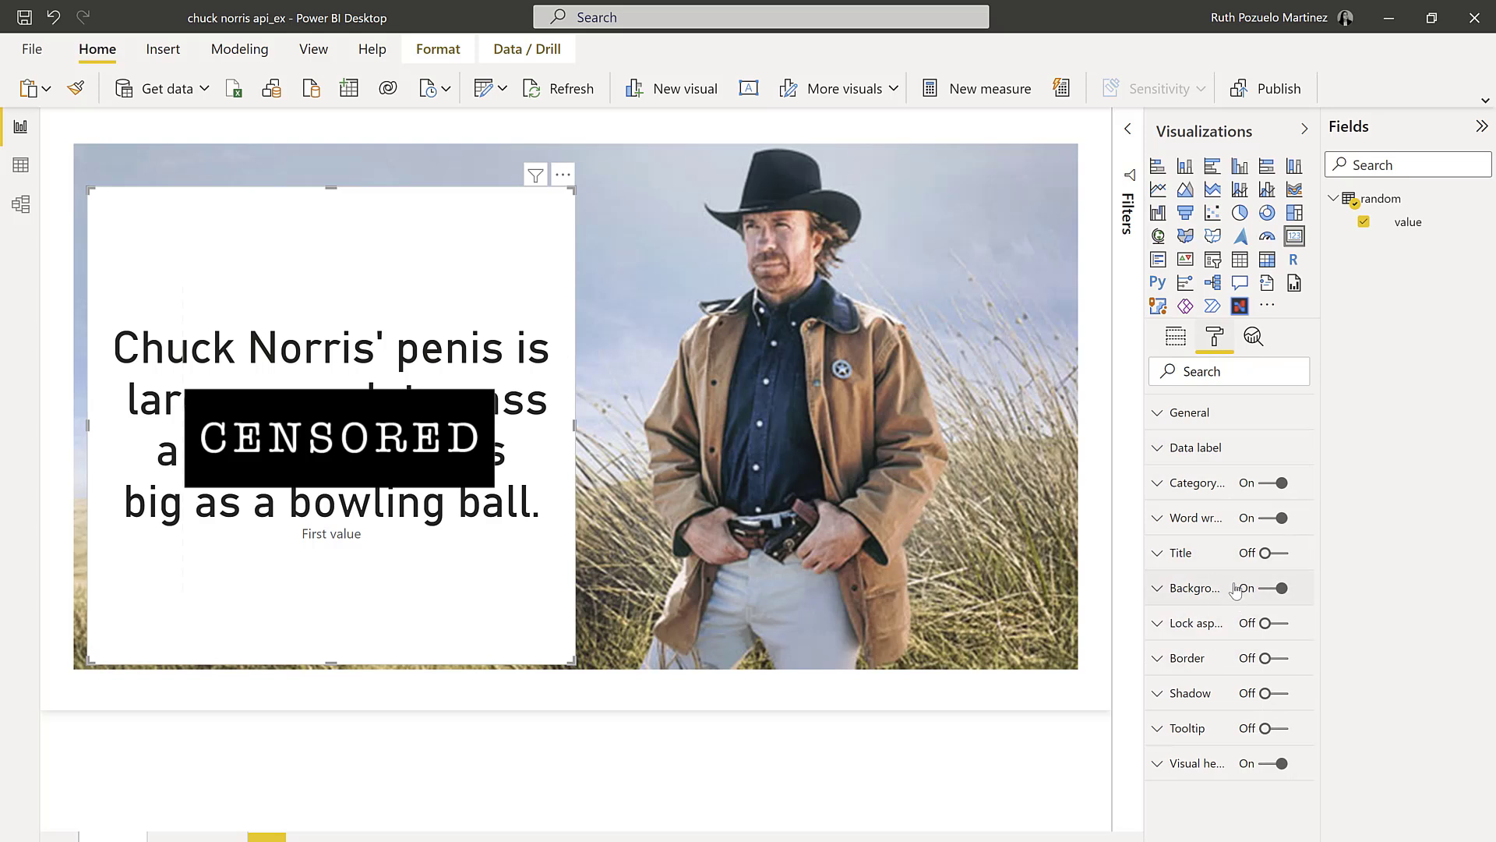
left_click(1207, 456)
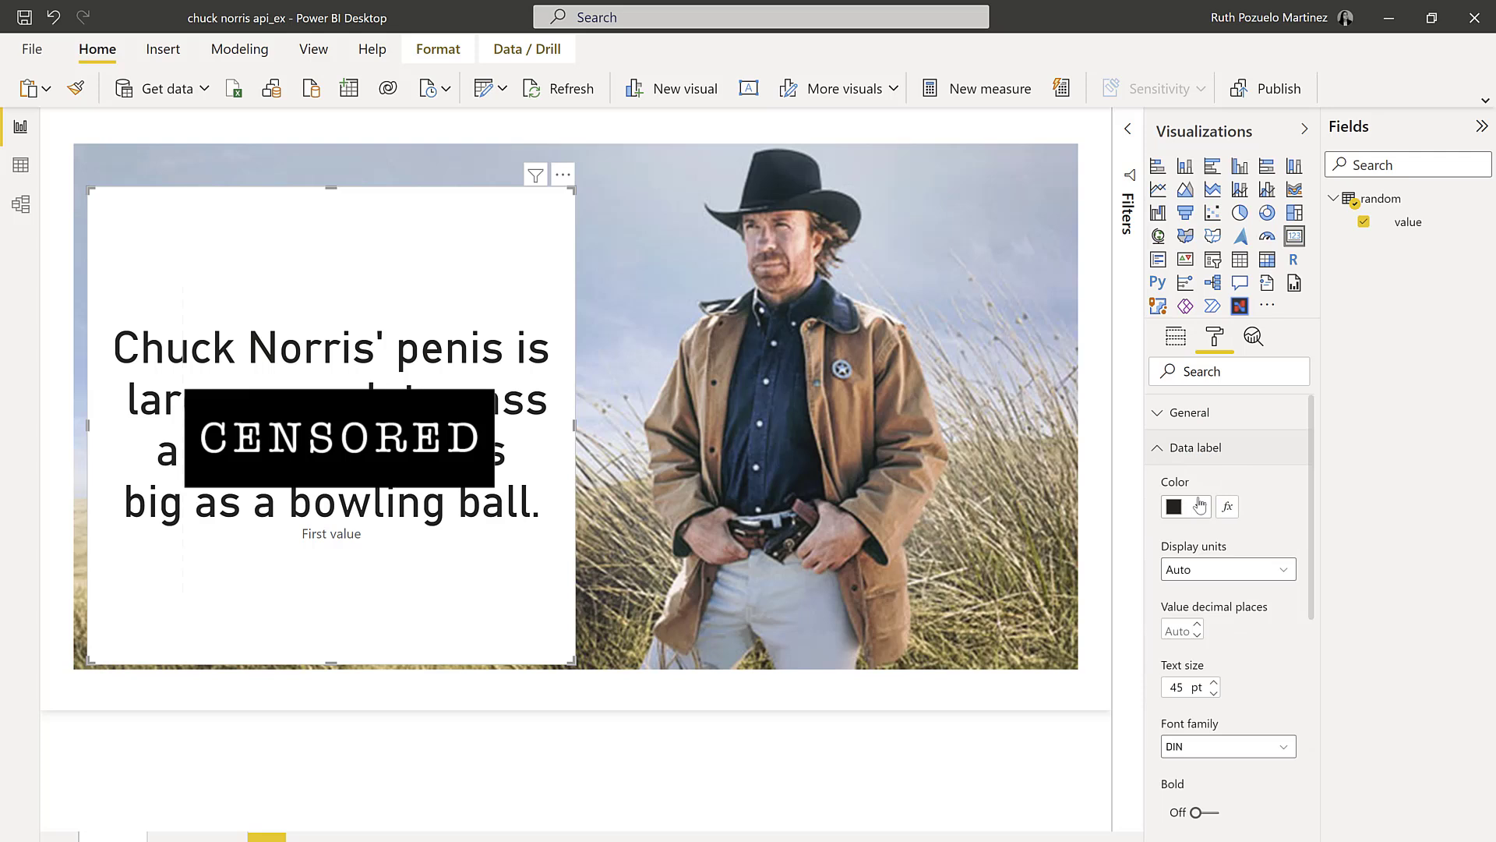
left_click(1282, 748)
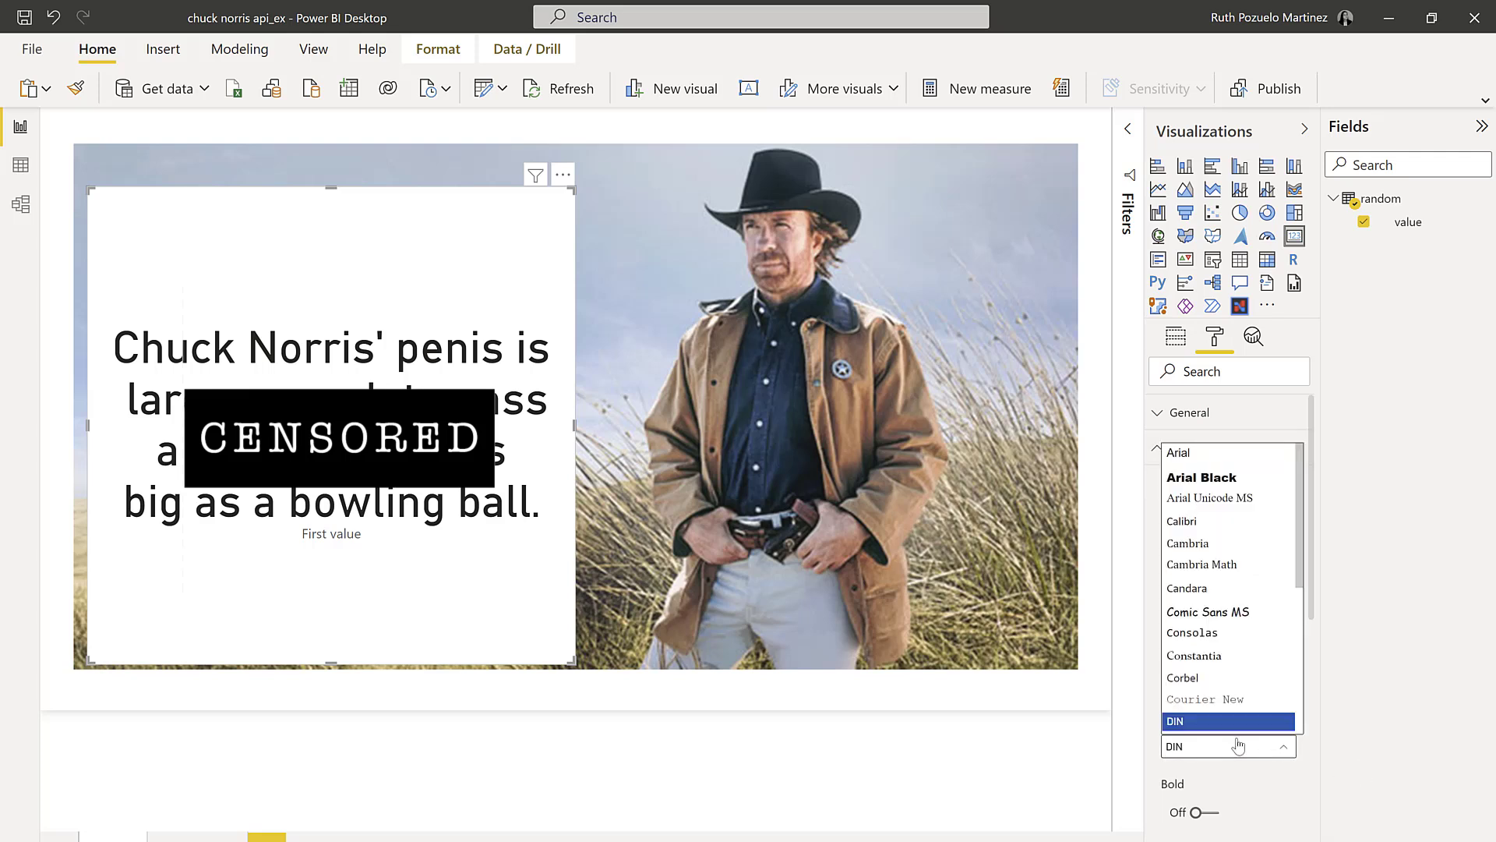
left_click(1225, 477)
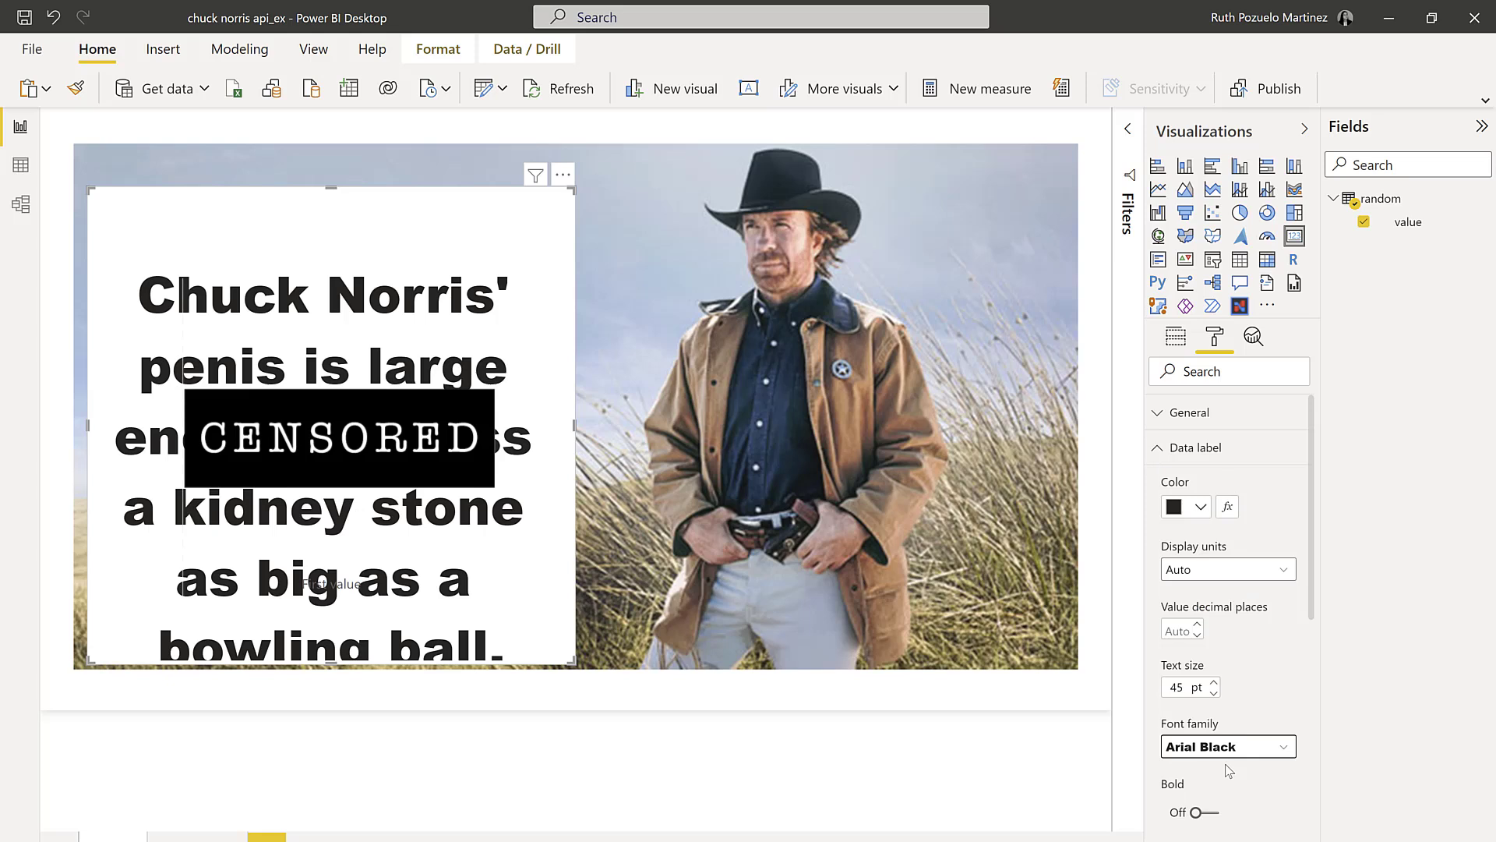
Reduce the joke text size to 44 pt and turn off the category label and background.
left_click(1213, 692)
left_click(1213, 692)
left_click(1214, 693)
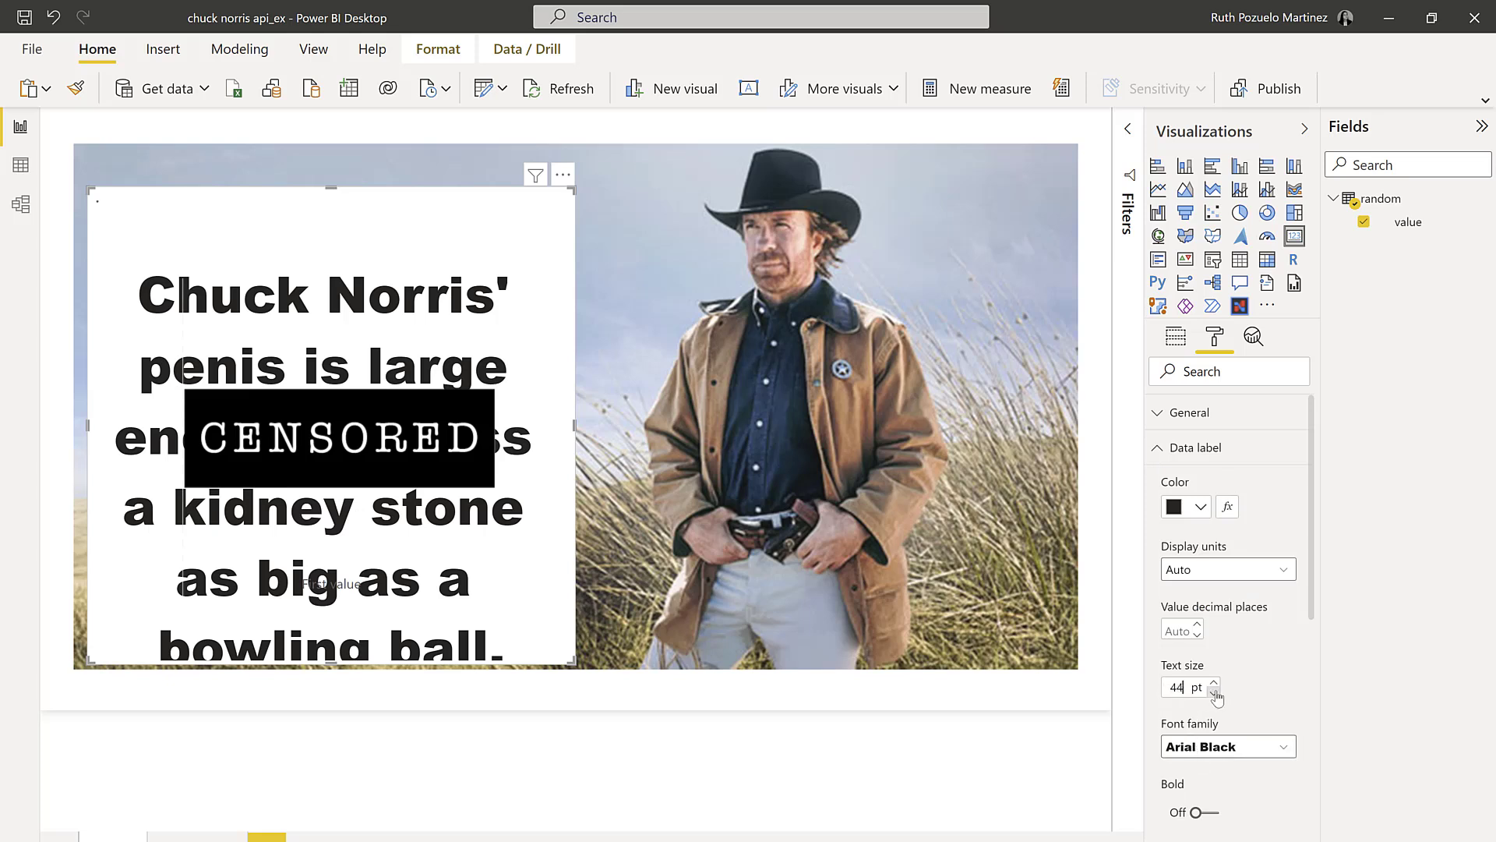
left_click(1214, 692)
left_click(1228, 446)
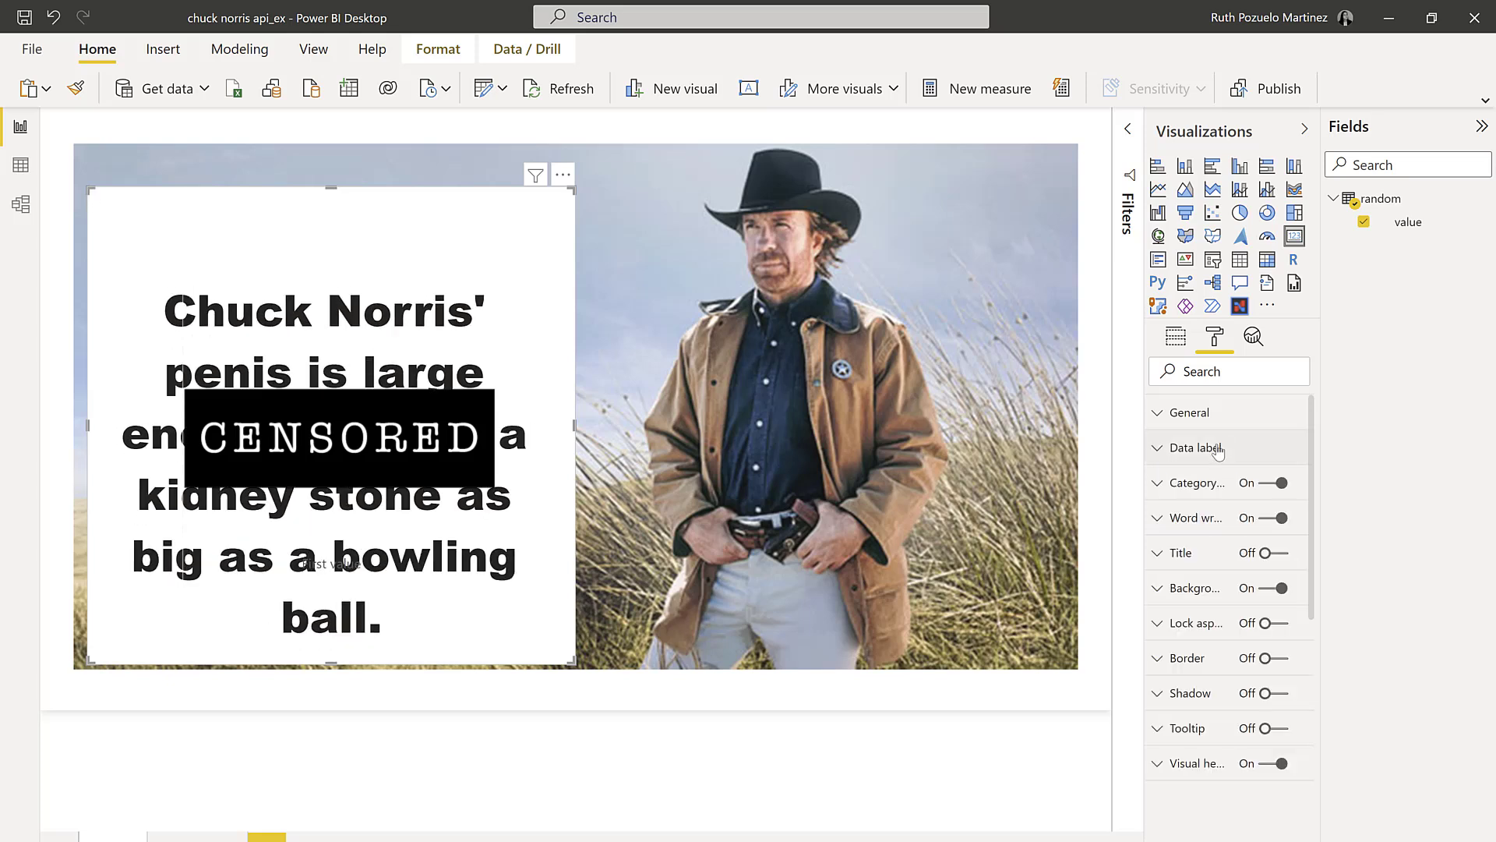
left_click(1262, 483)
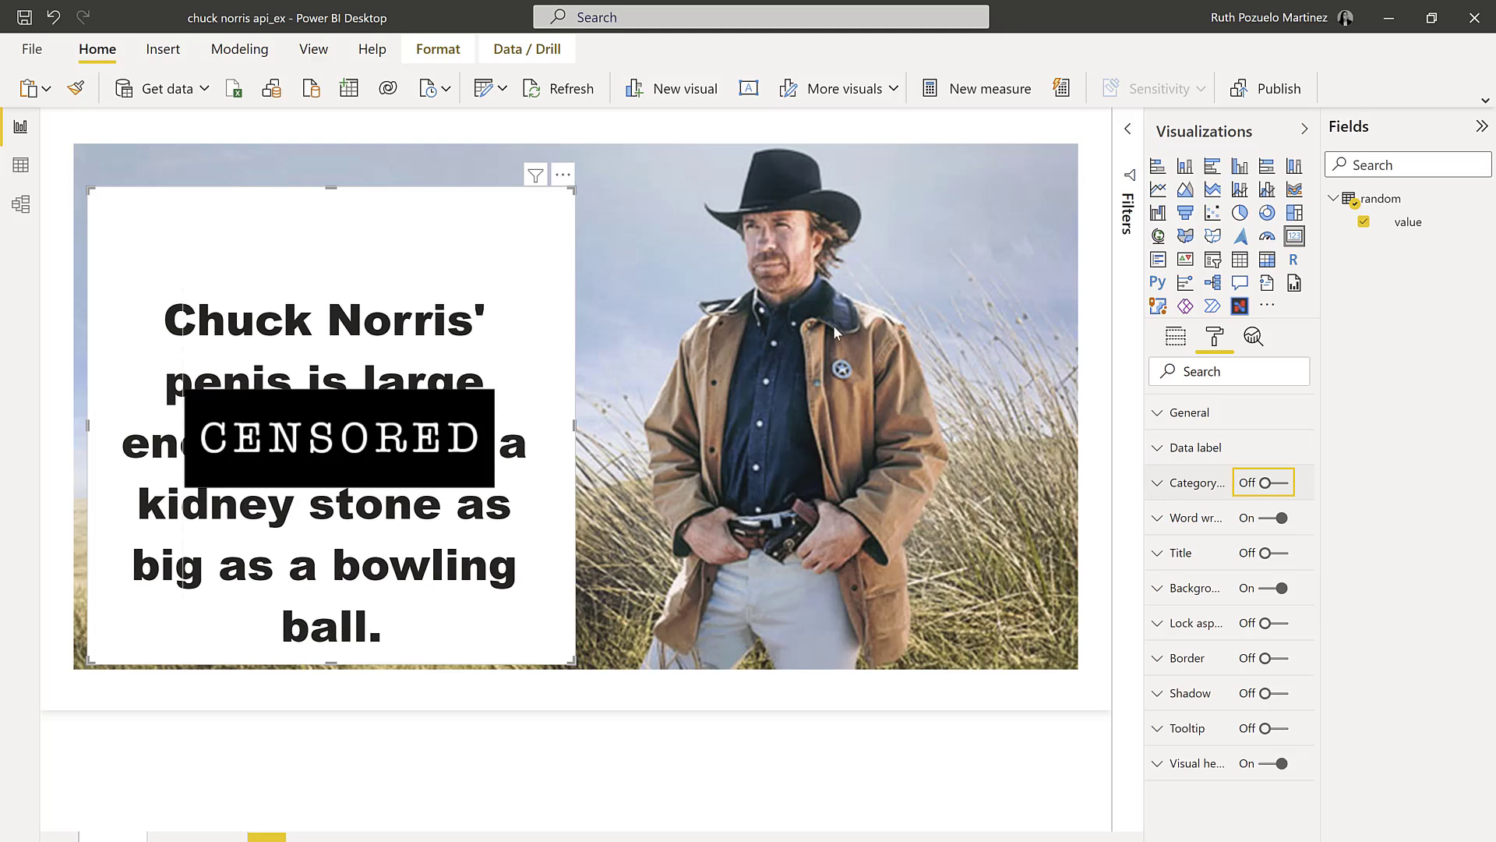
left_click(1263, 590)
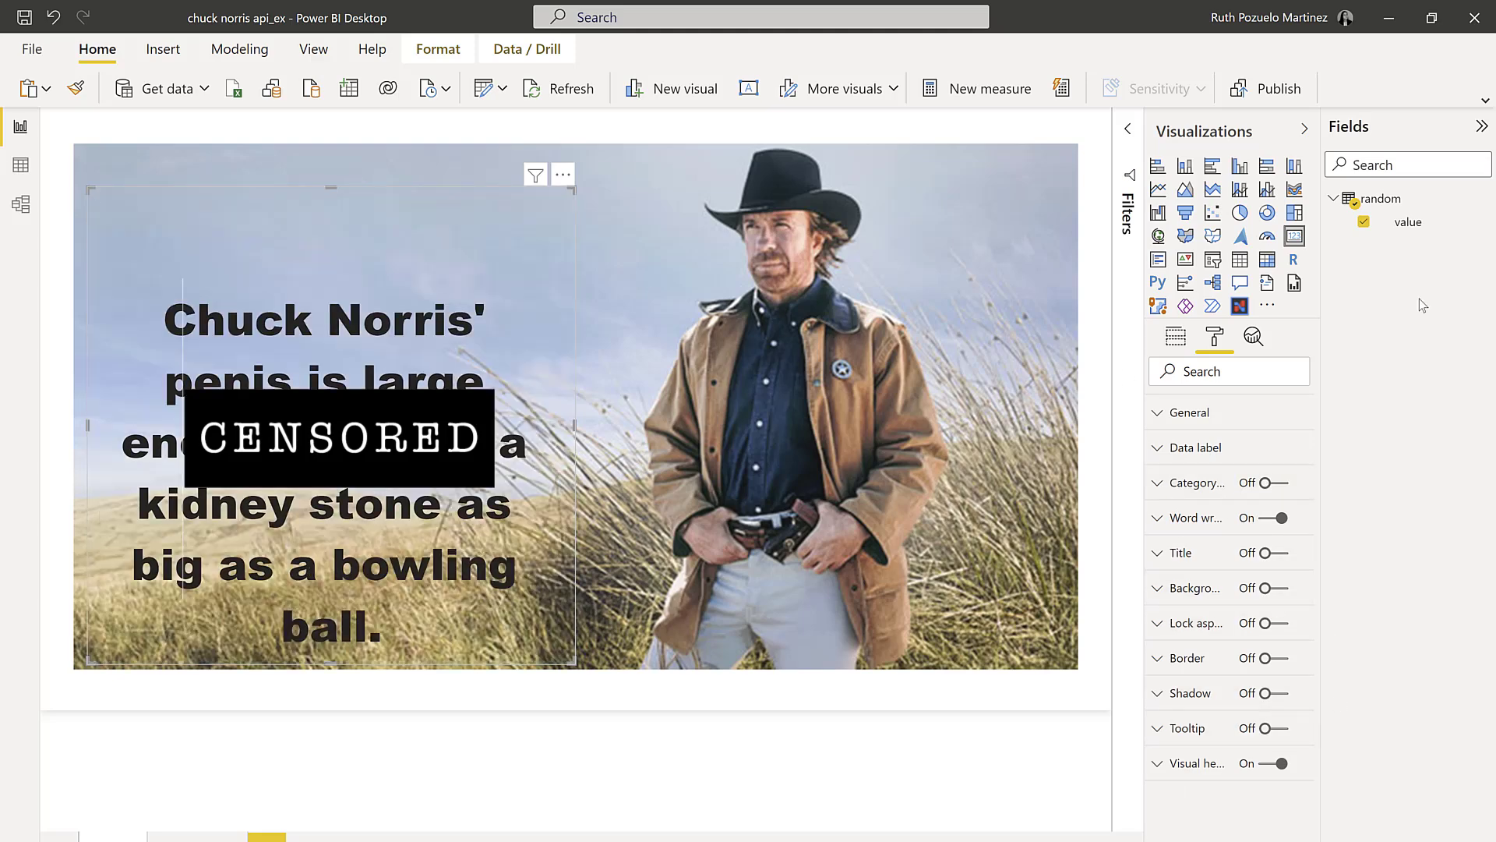
Refresh the random table to load a new joke, then switch to Edge.
right_click(1381, 200)
left_click(1292, 285)
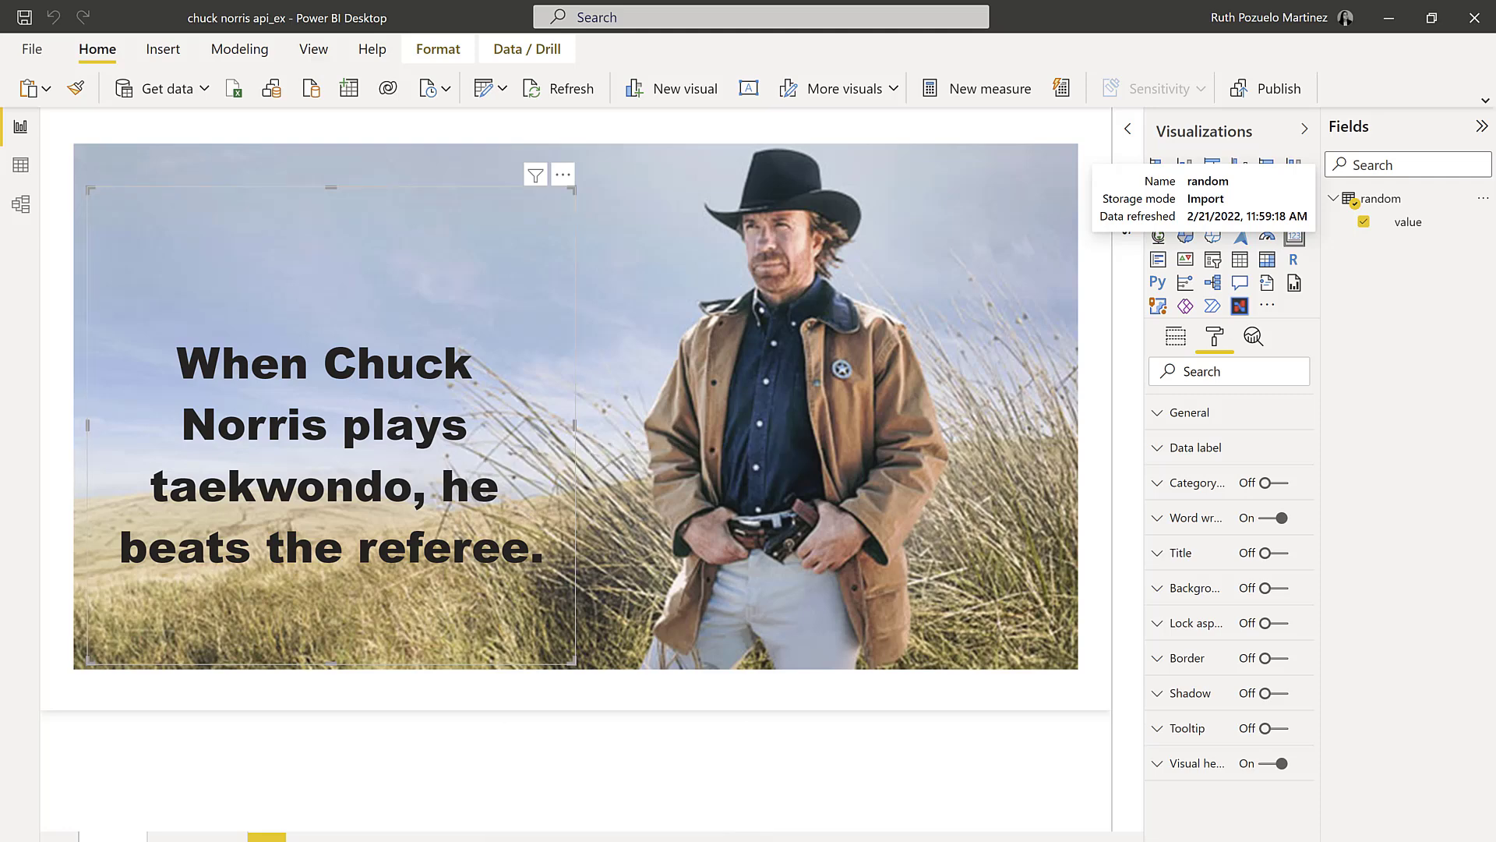
key("alt+Tab")
Copy the random?category={category} joke URL from the chucknorris.io docs.
left_click(185, 10)
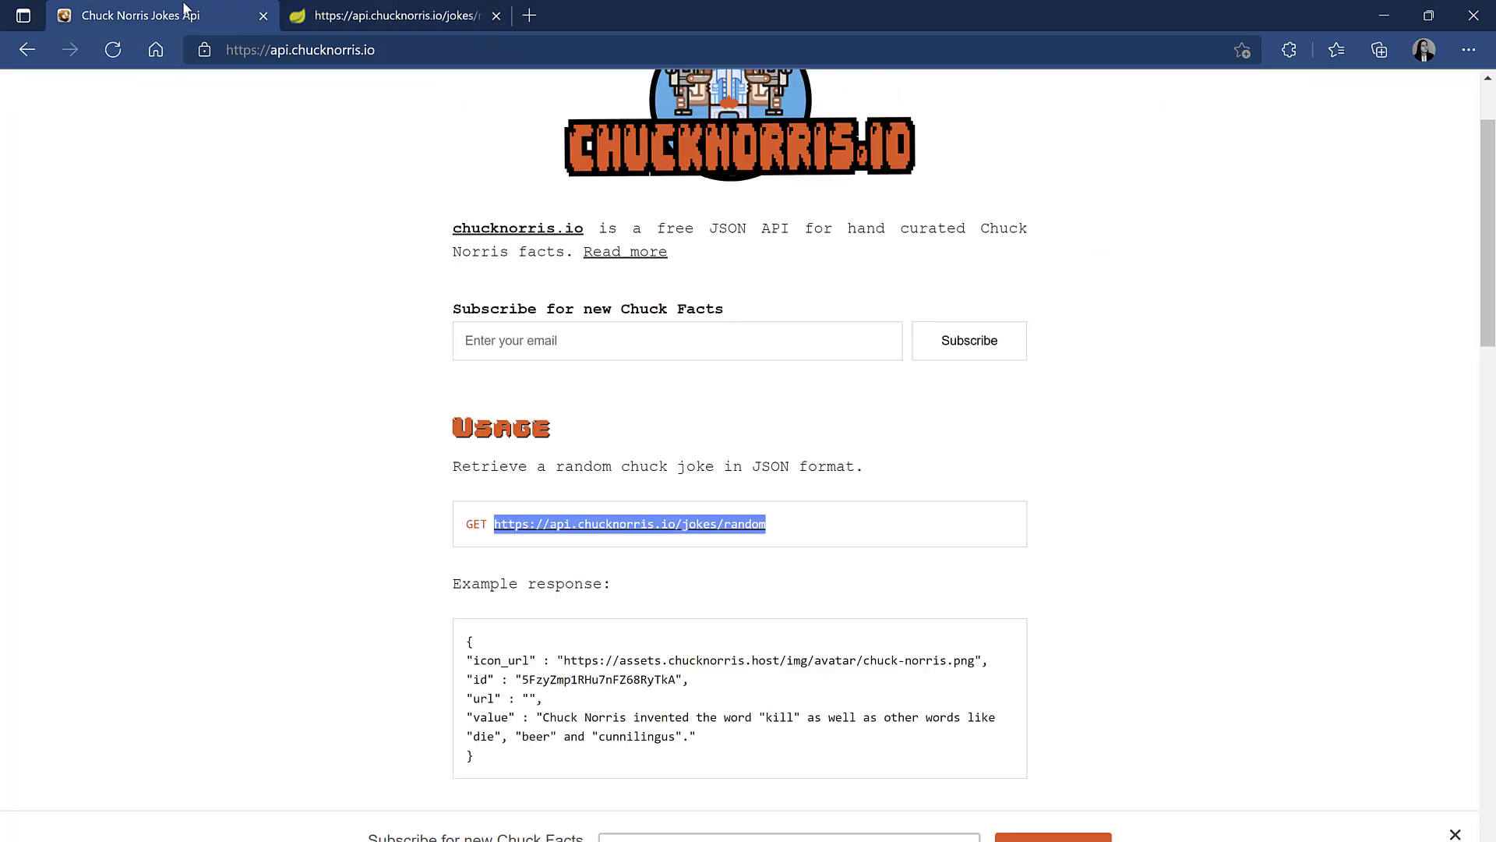
left_click(1122, 544)
scroll(728, 444, "down", 5)
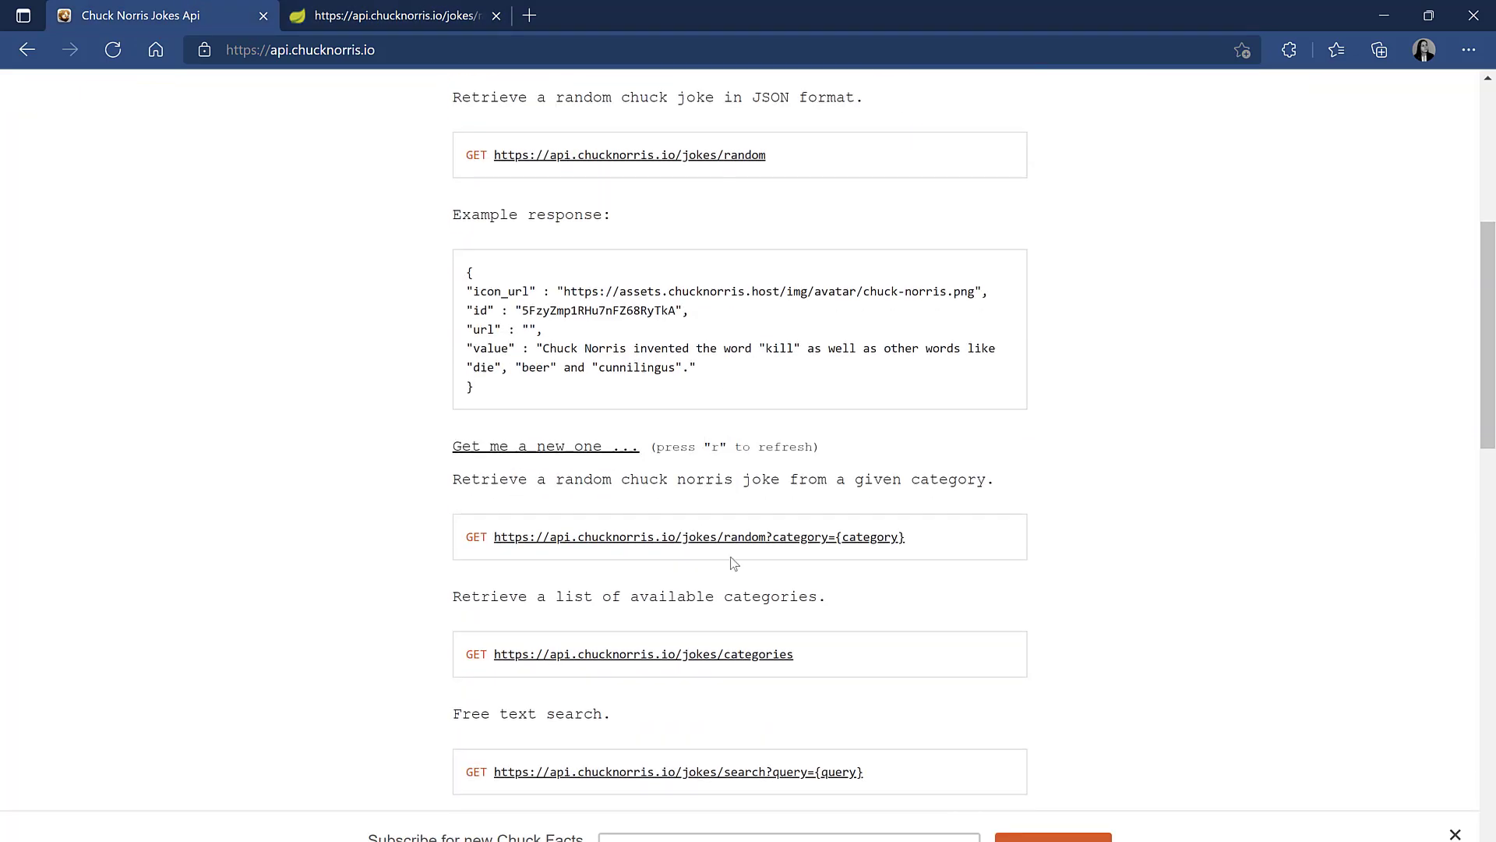
scroll(773, 545, "down", 2)
left_click_drag(605, 357, 946, 362)
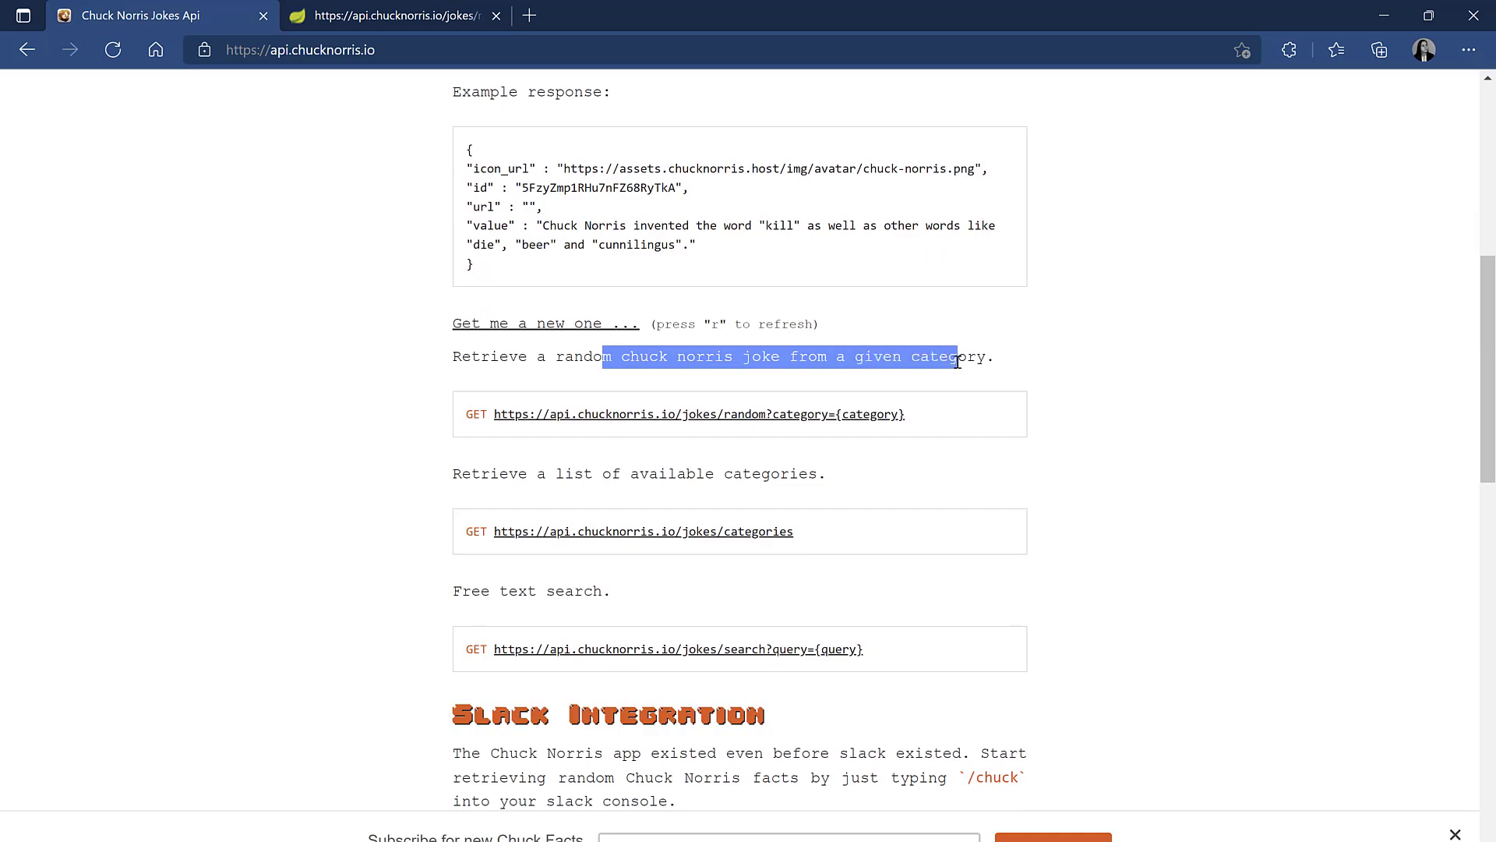
left_click(423, 429)
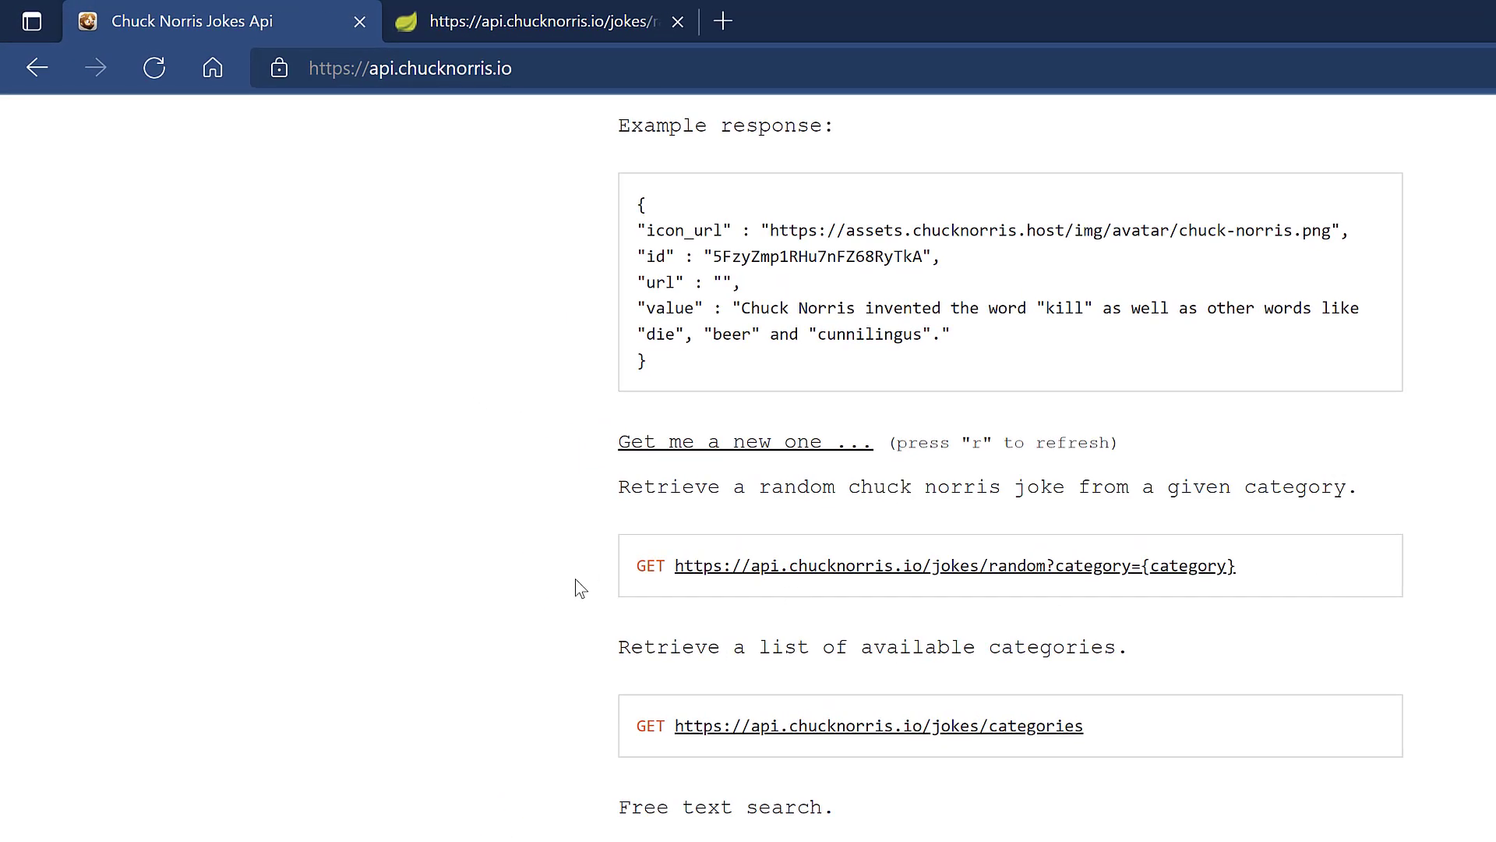
left_click_drag(1250, 559, 666, 578)
key("ctrl+c")
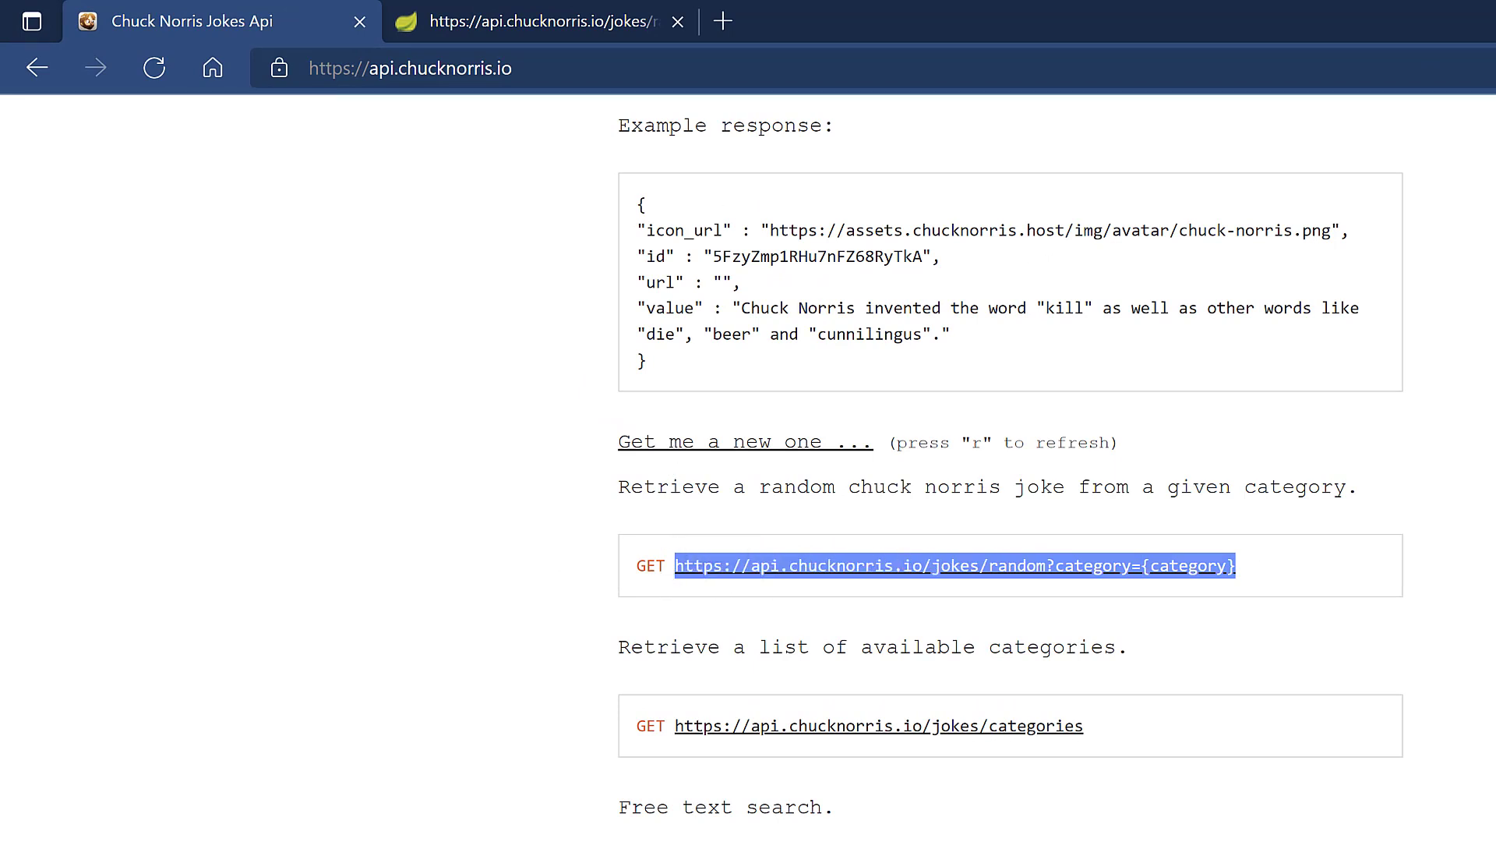
Load the category URL in a new tab, then try category movies, which returns 404.
left_click(723, 21)
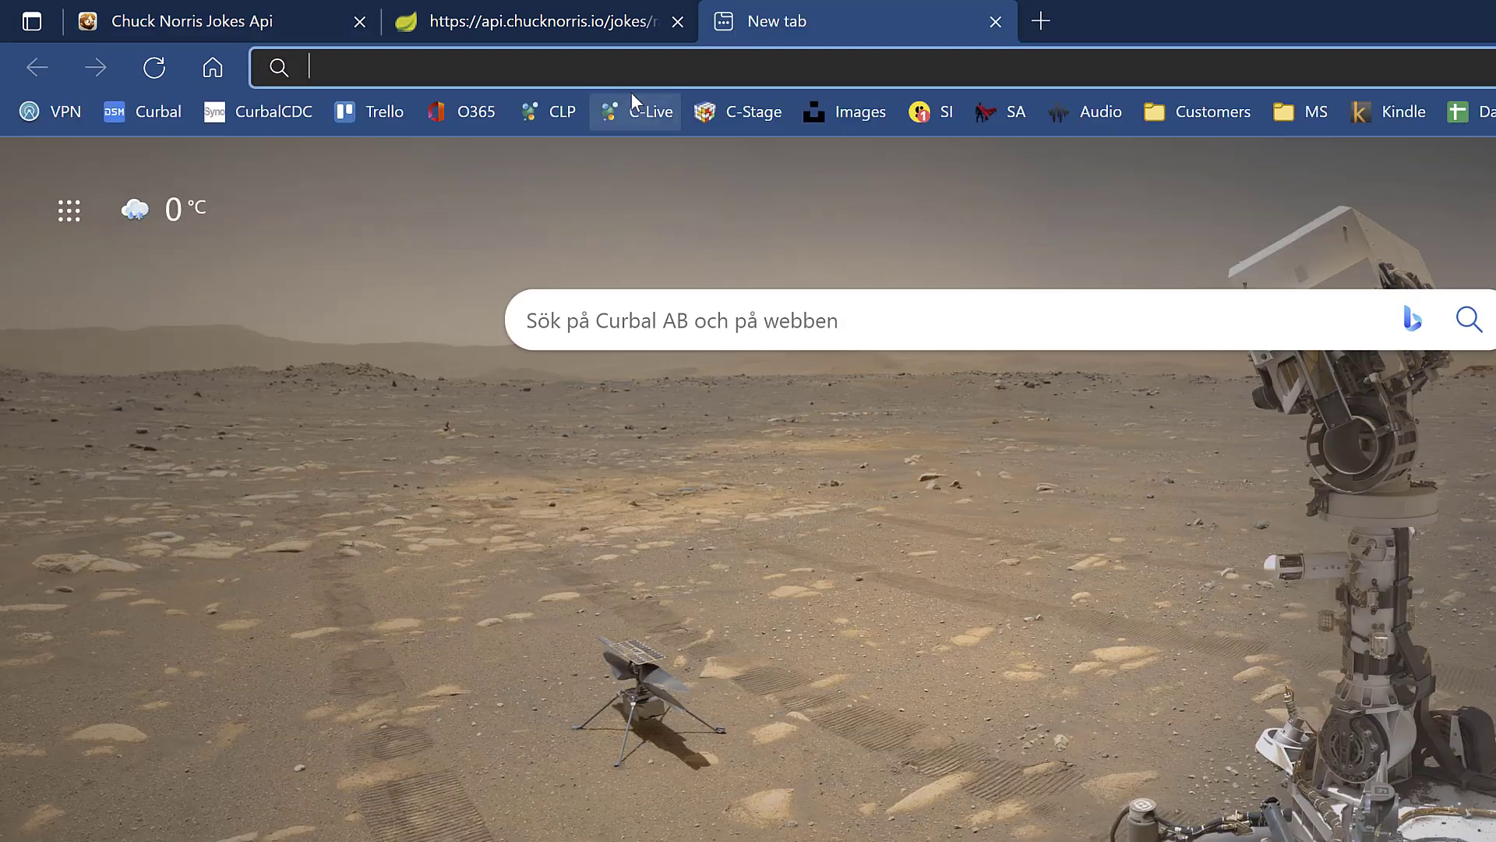
key("ctrl+v")
key("Return")
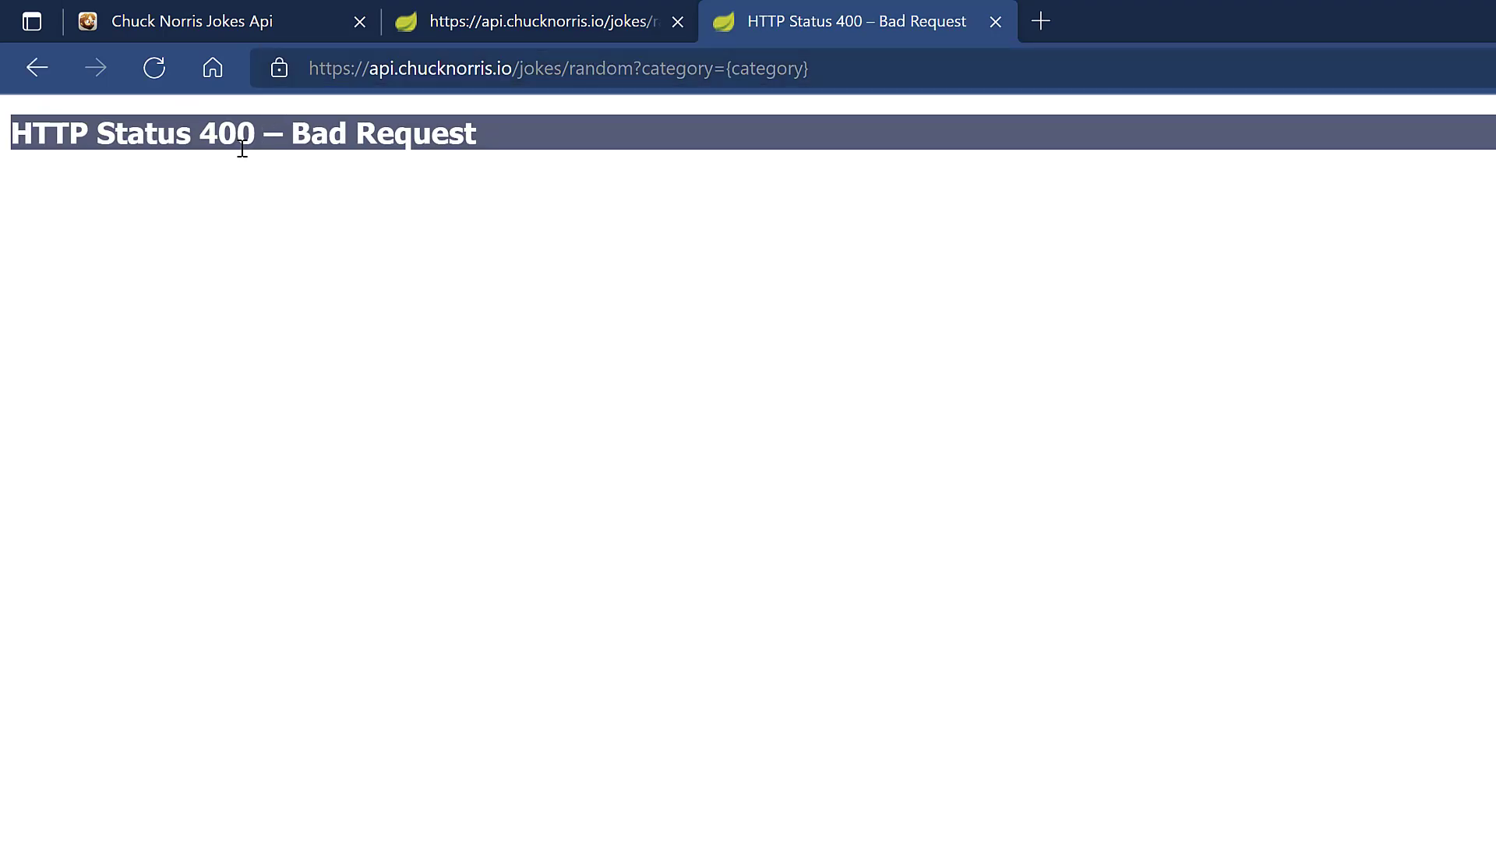
left_click_drag(239, 141, 396, 136)
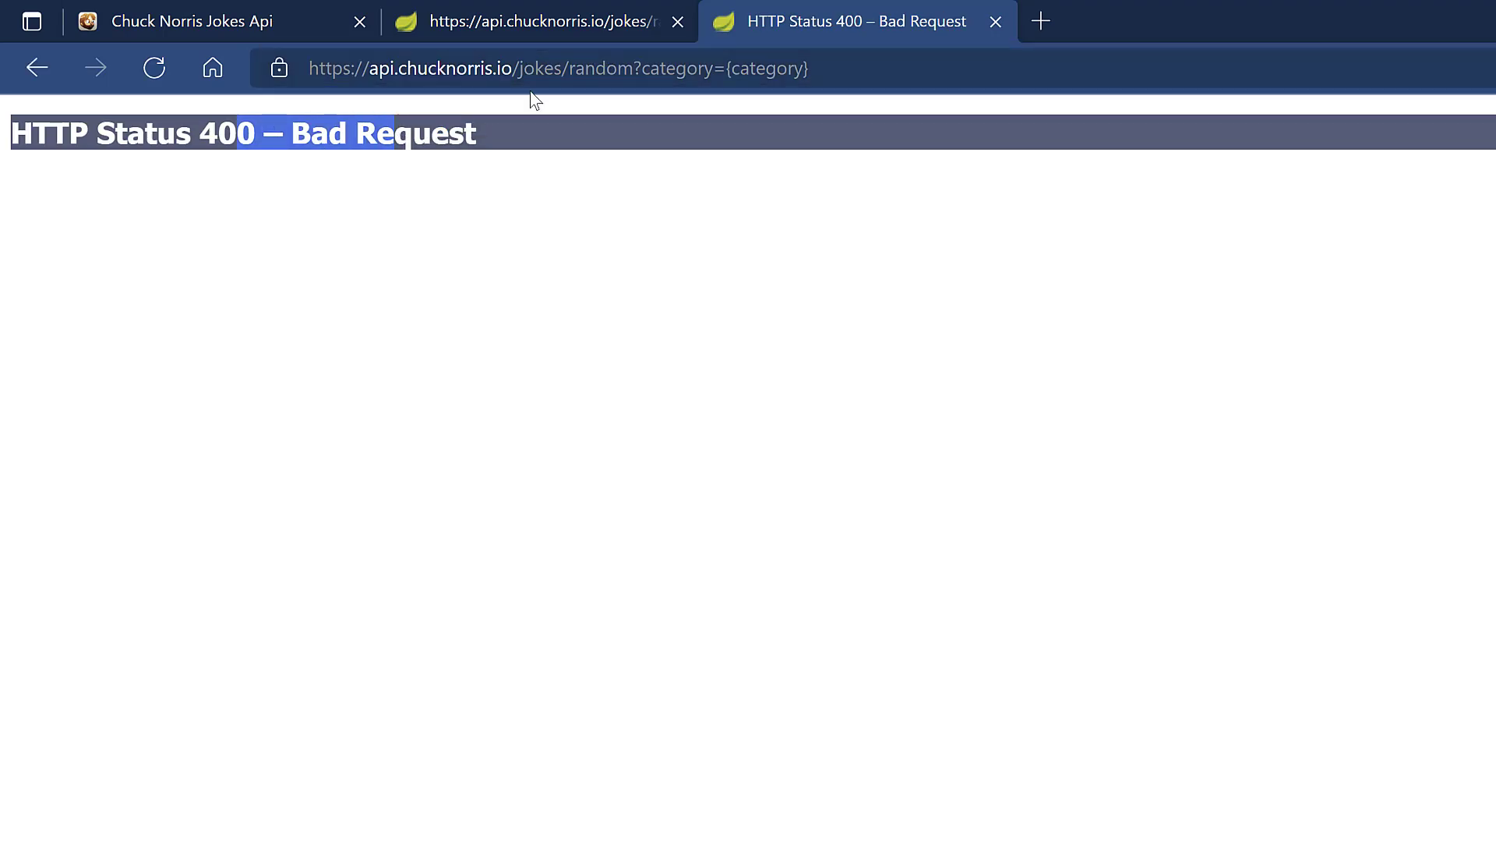
left_click_drag(814, 68, 737, 68)
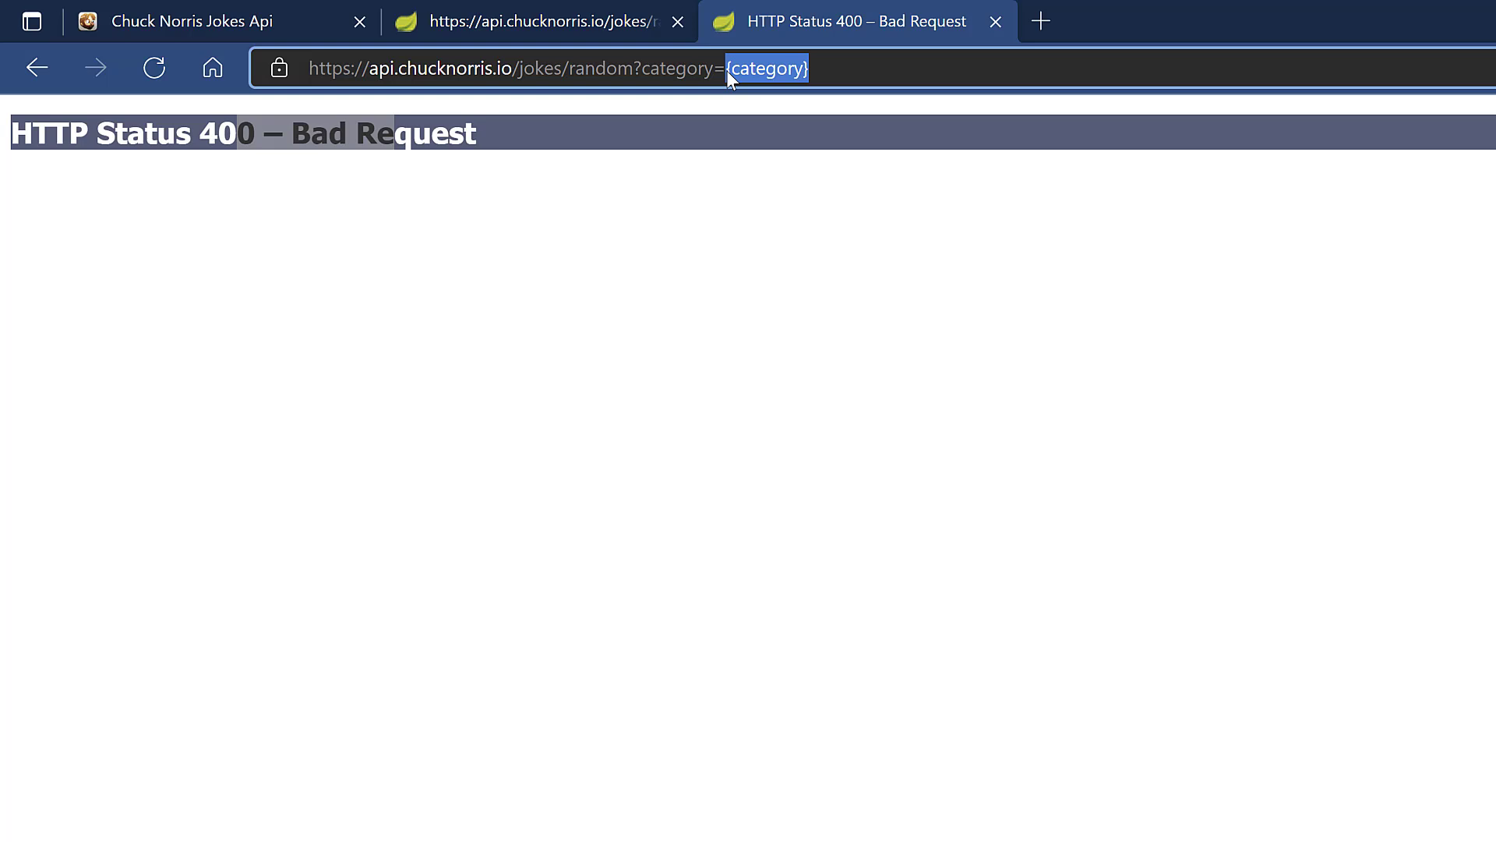
type("movies")
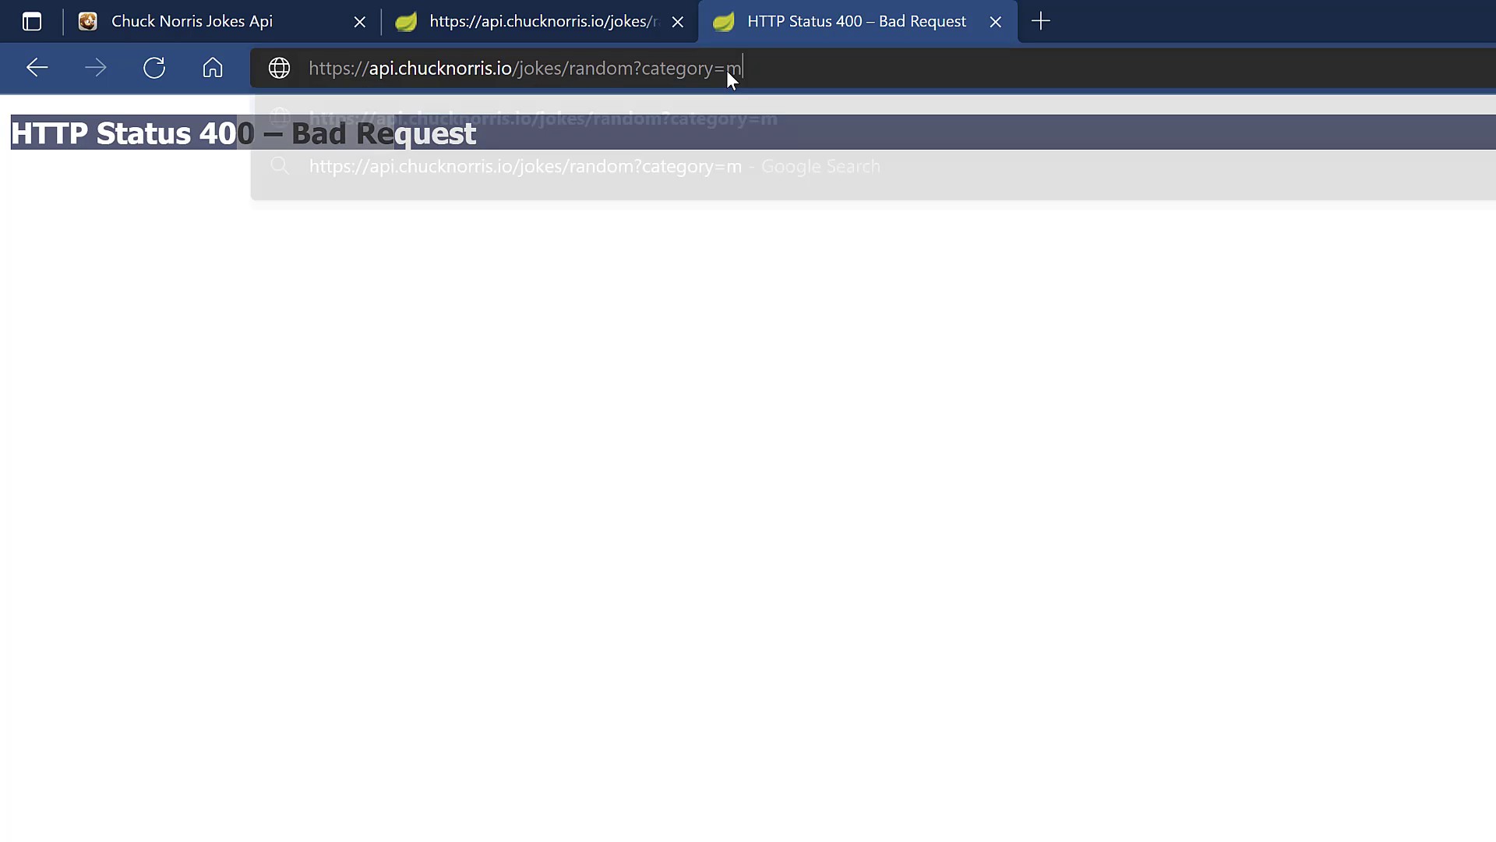
key("Return")
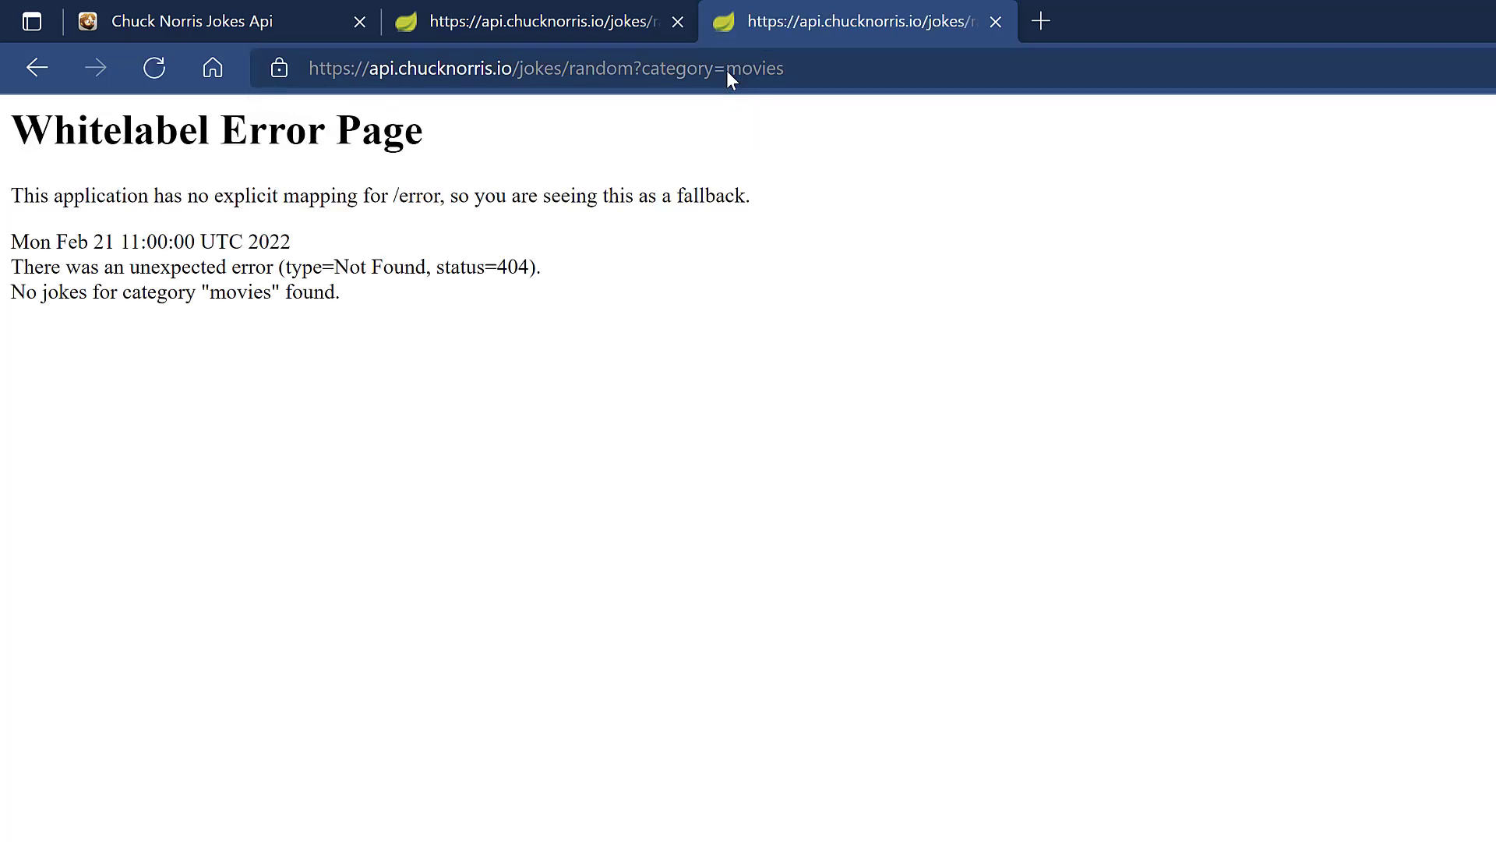
Change the category to dev to get a dev-category joke as JSON.
left_click(726, 70)
left_click(729, 69)
double_click(733, 71)
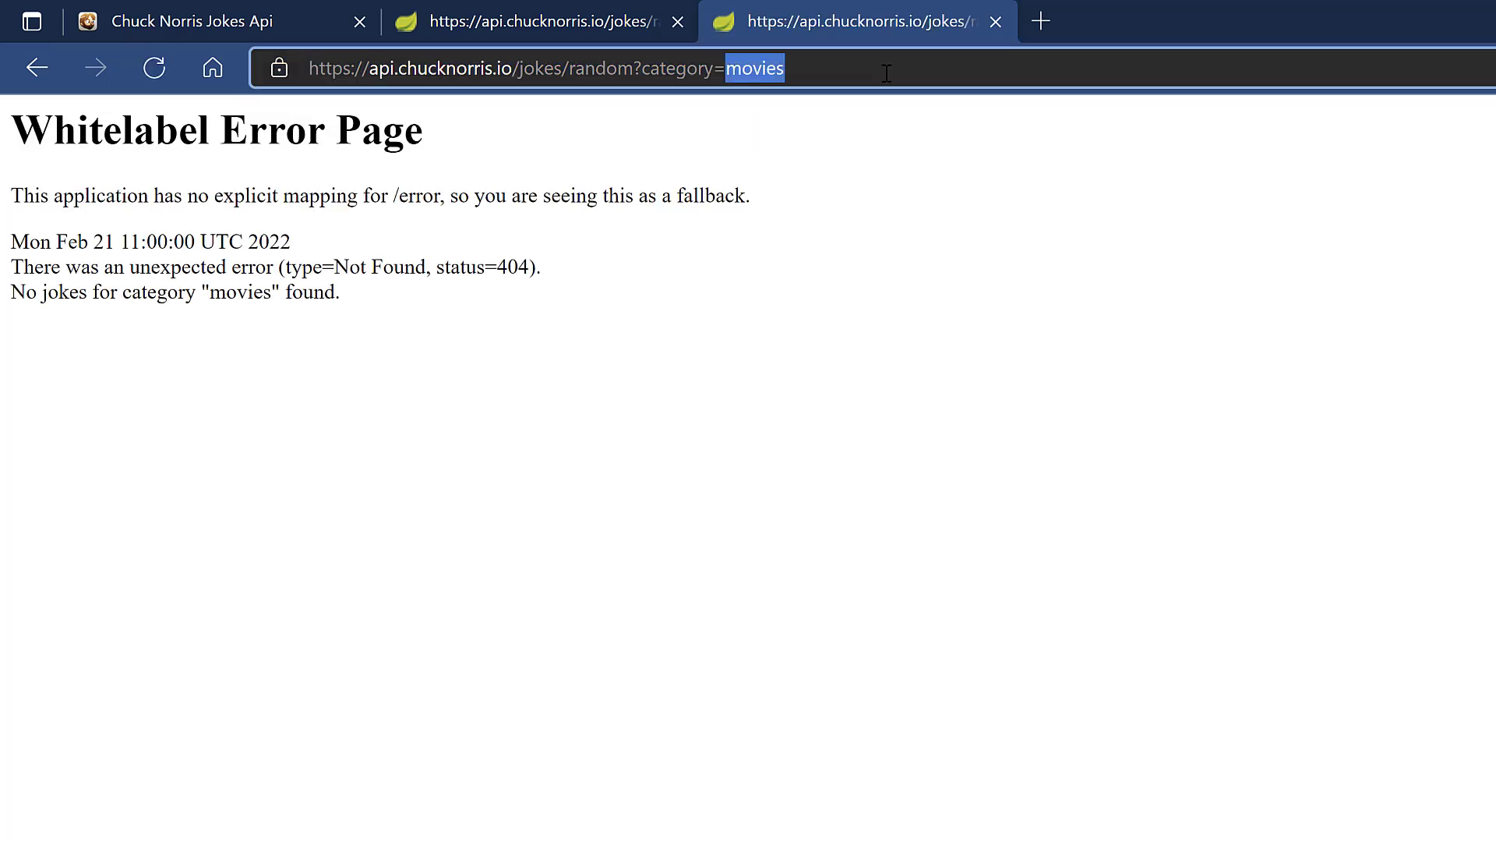
type("dev")
key("Return")
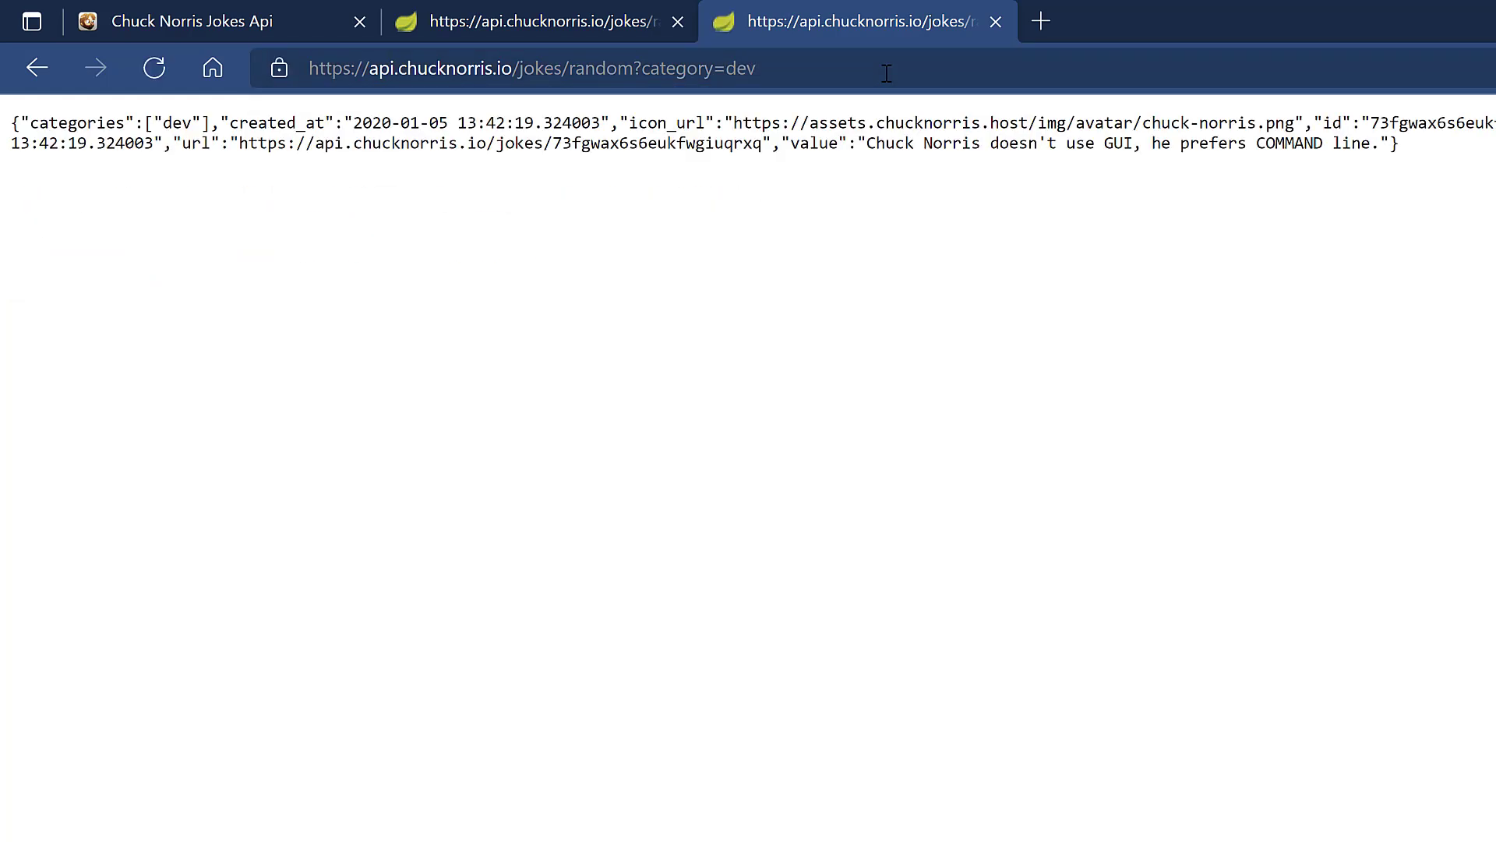
left_click_drag(1293, 143, 857, 74)
left_click(750, 68)
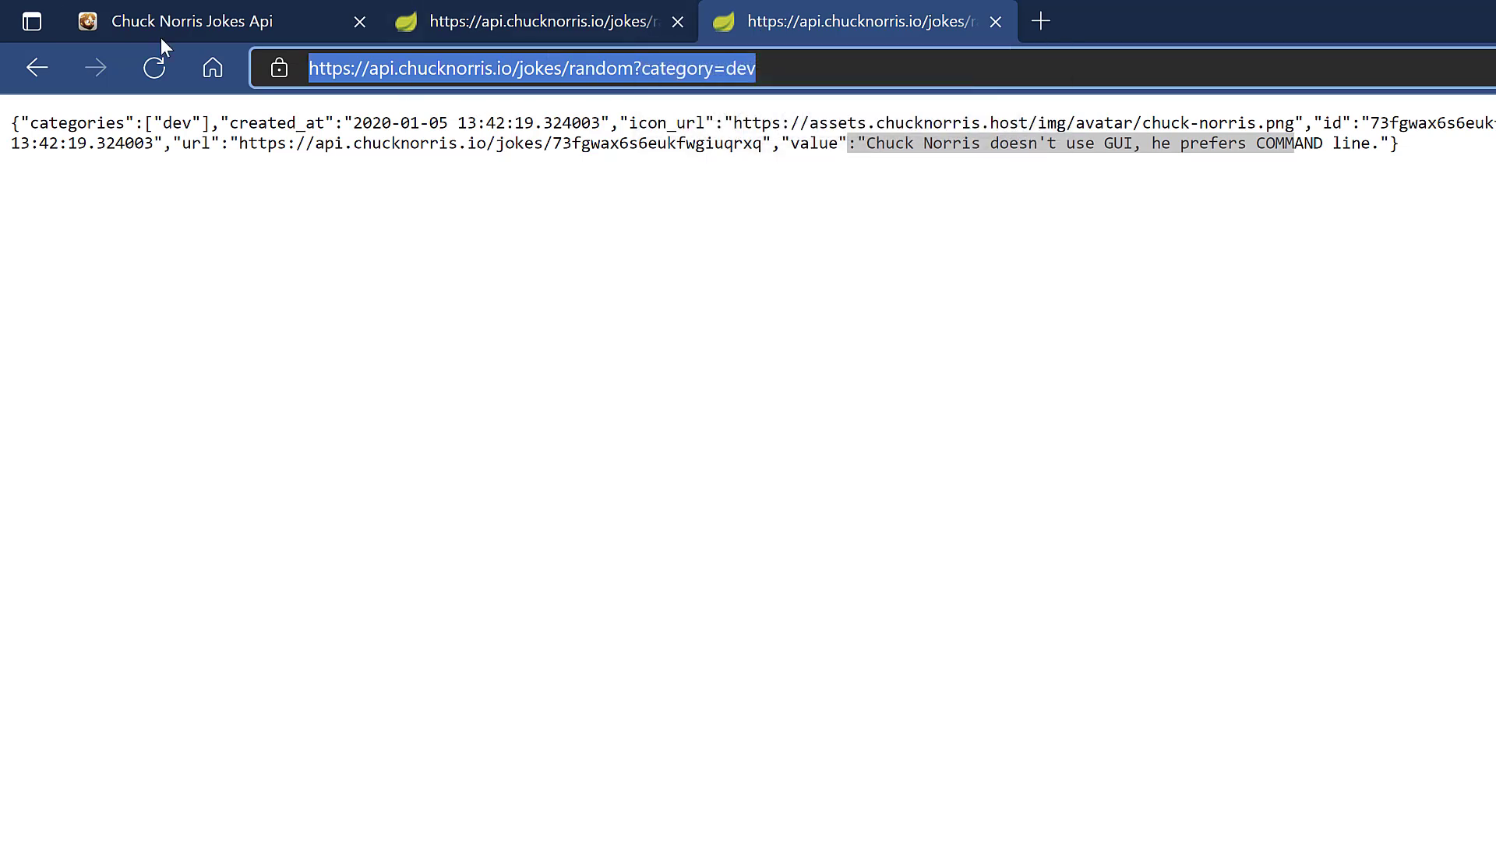
Select the jokes/categories URL on the API documentation page.
left_click(194, 27)
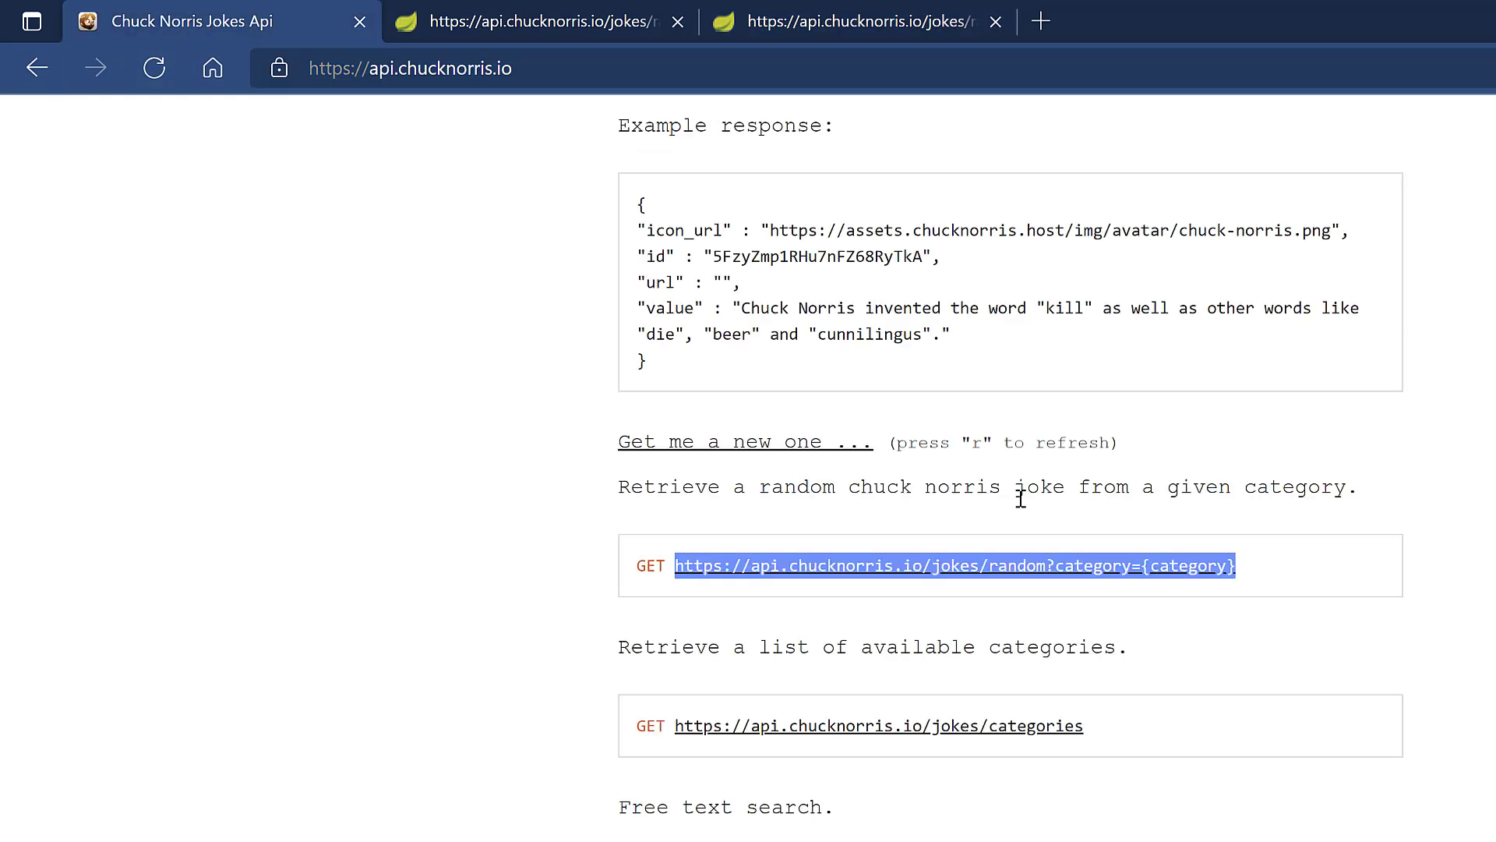
left_click(1452, 595)
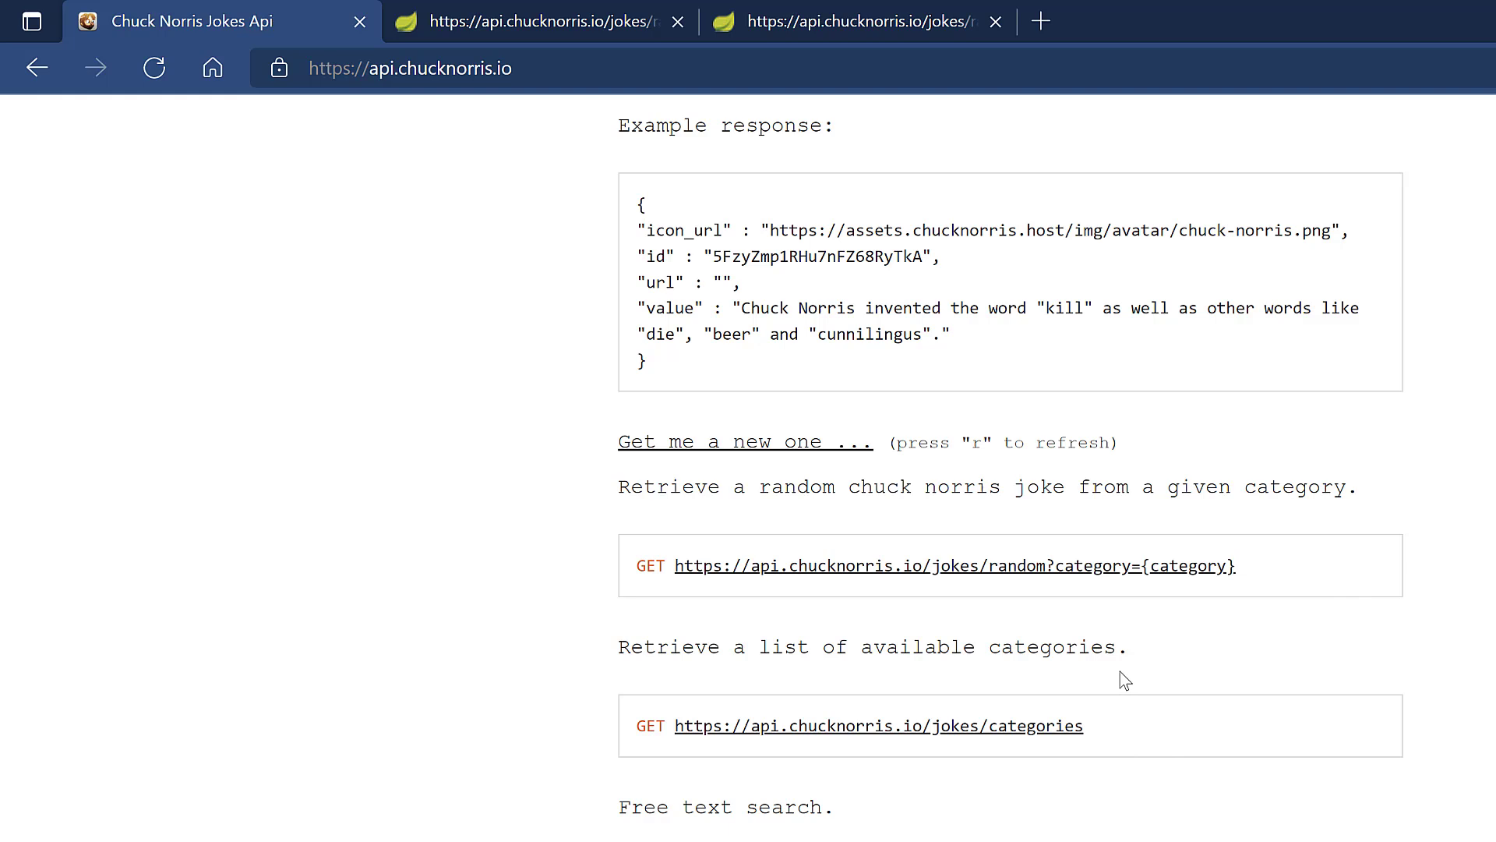
left_click_drag(1091, 647, 722, 666)
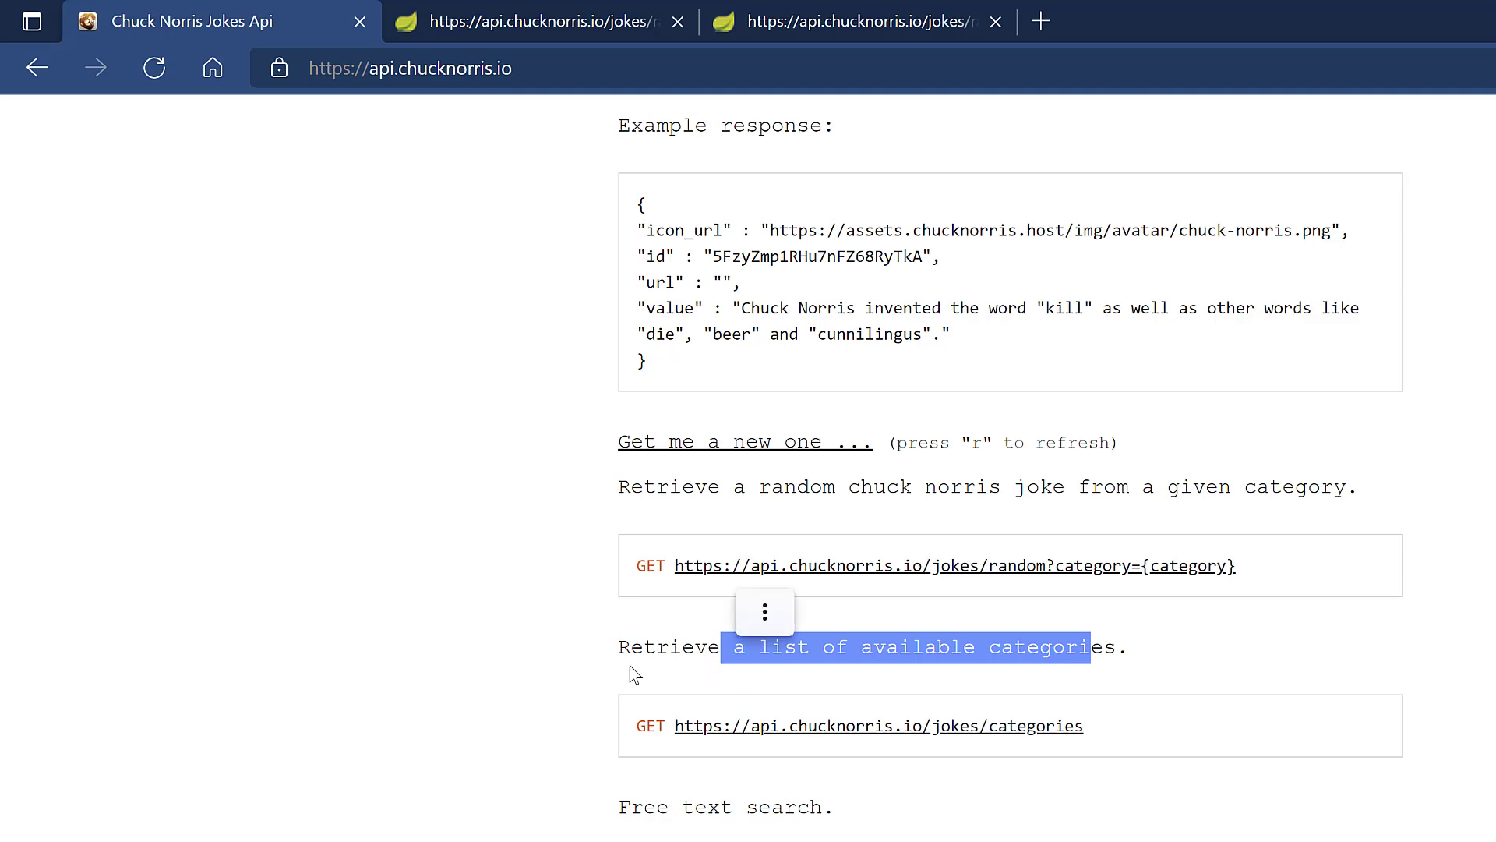
left_click(1246, 663)
left_click_drag(1084, 726, 676, 738)
key("ctrl+c")
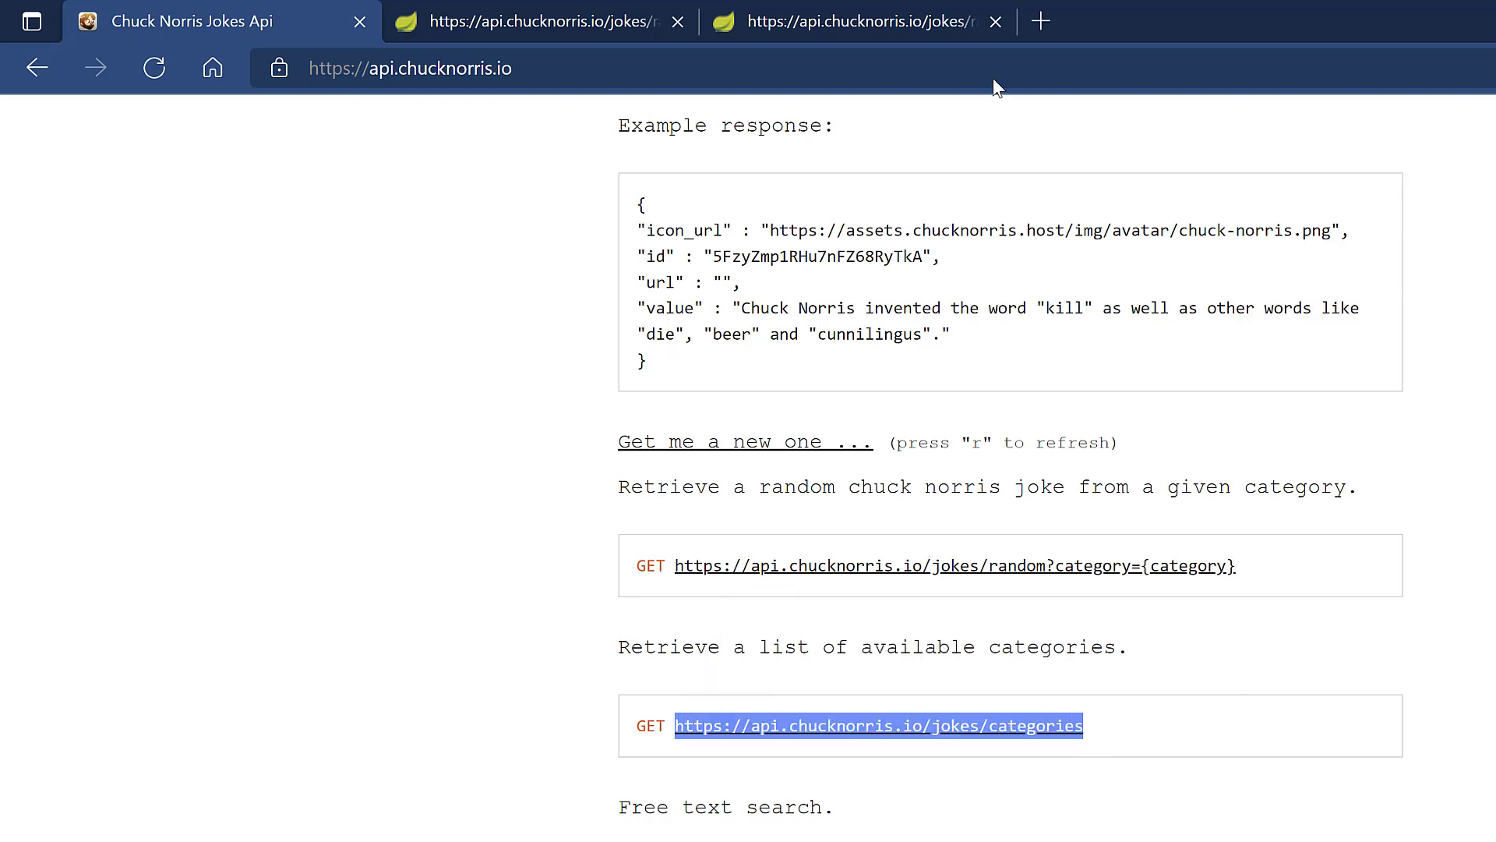
Load the categories list in a new tab, copy its address, and return to Power BI.
left_click(1042, 31)
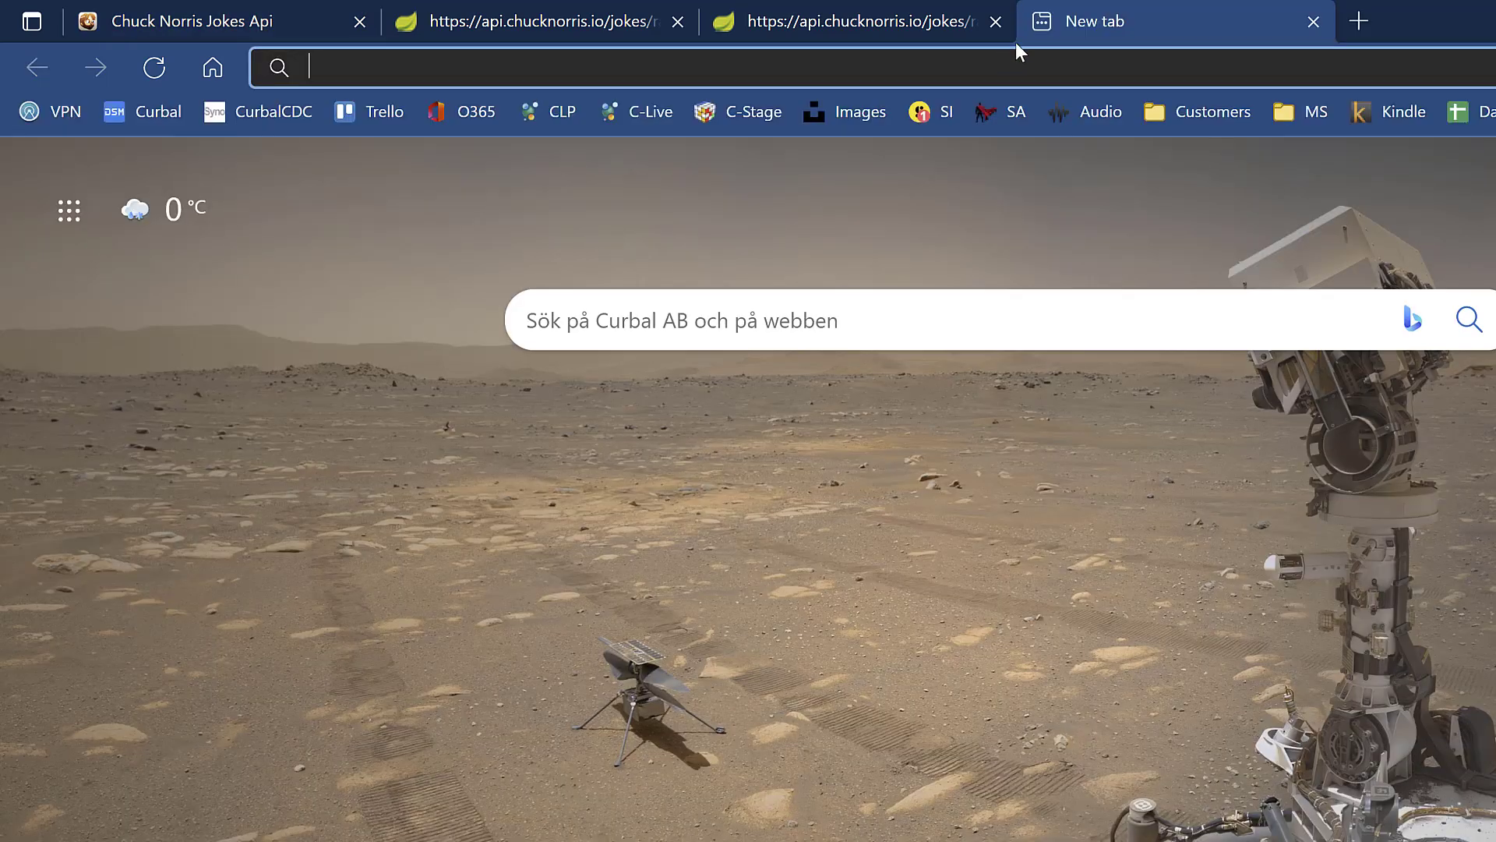
key("ctrl+v")
key("Return")
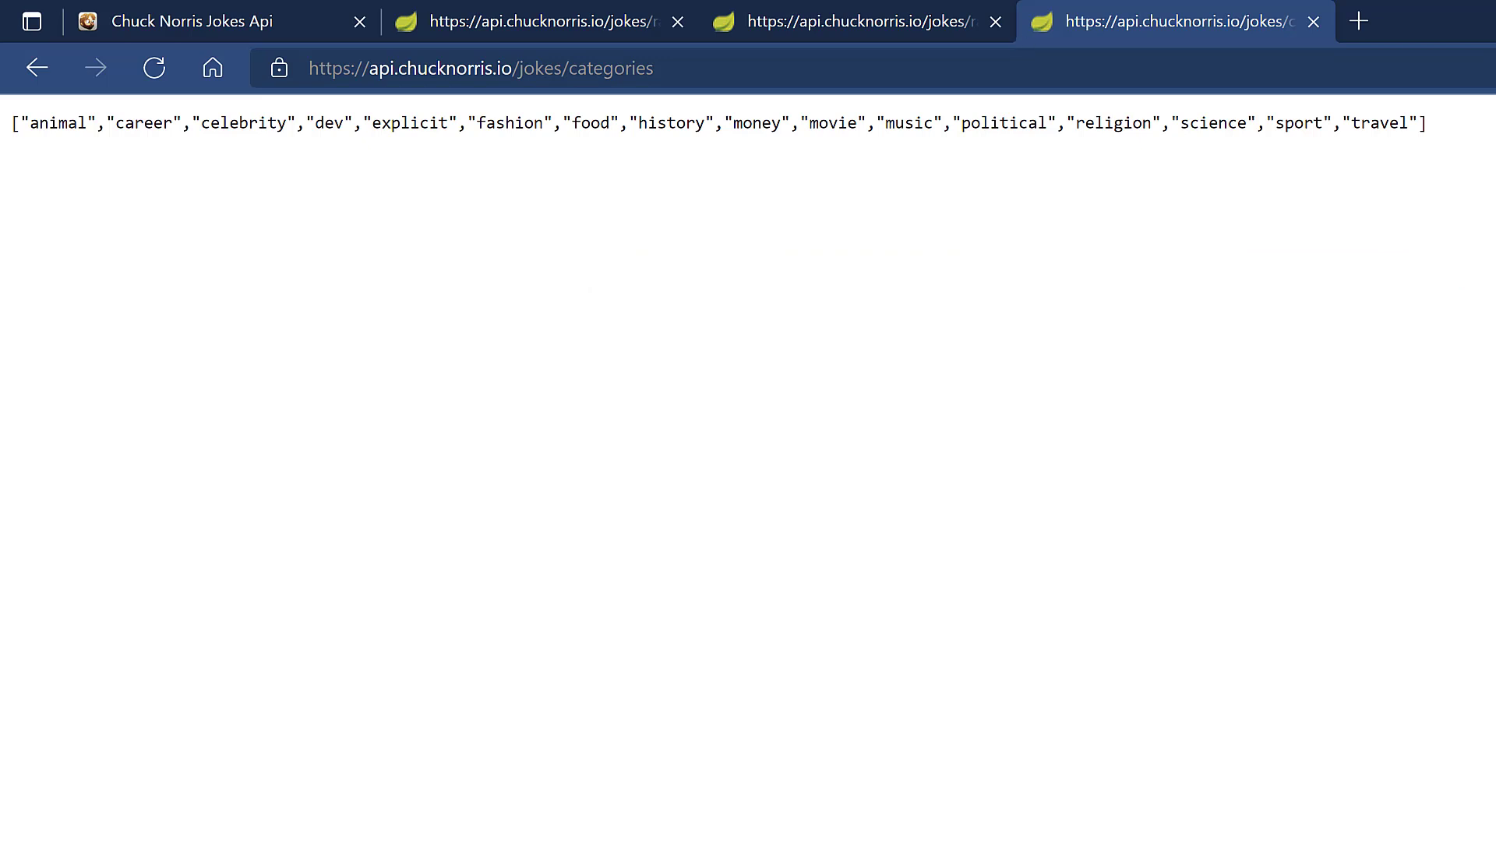
left_click(265, 70)
key("ctrl+c")
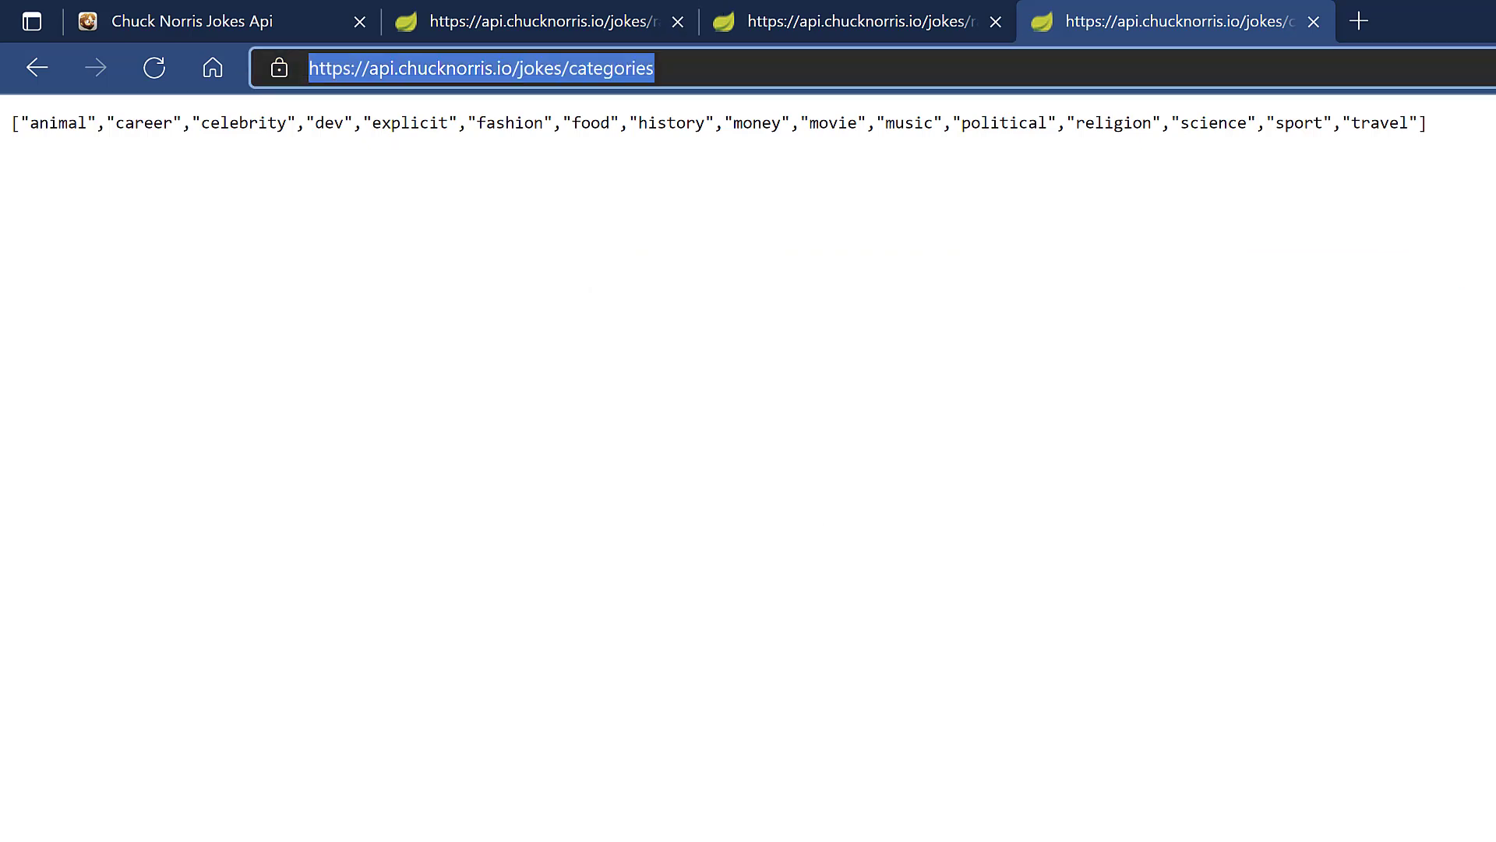
key("alt+Tab")
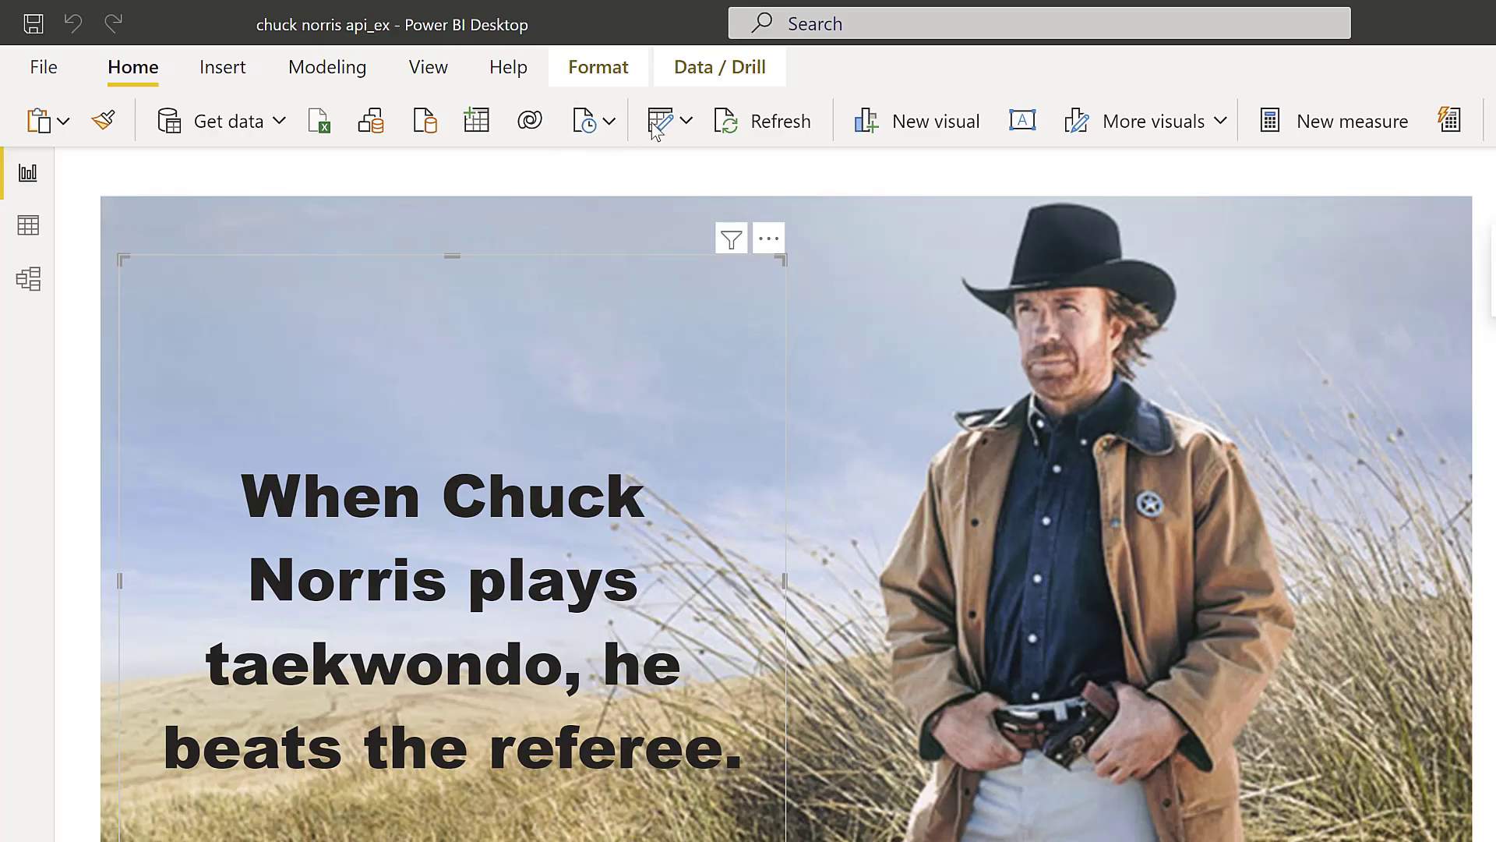
In Power Query Editor, add a Web source from the pasted jokes/categories URL.
left_click(658, 124)
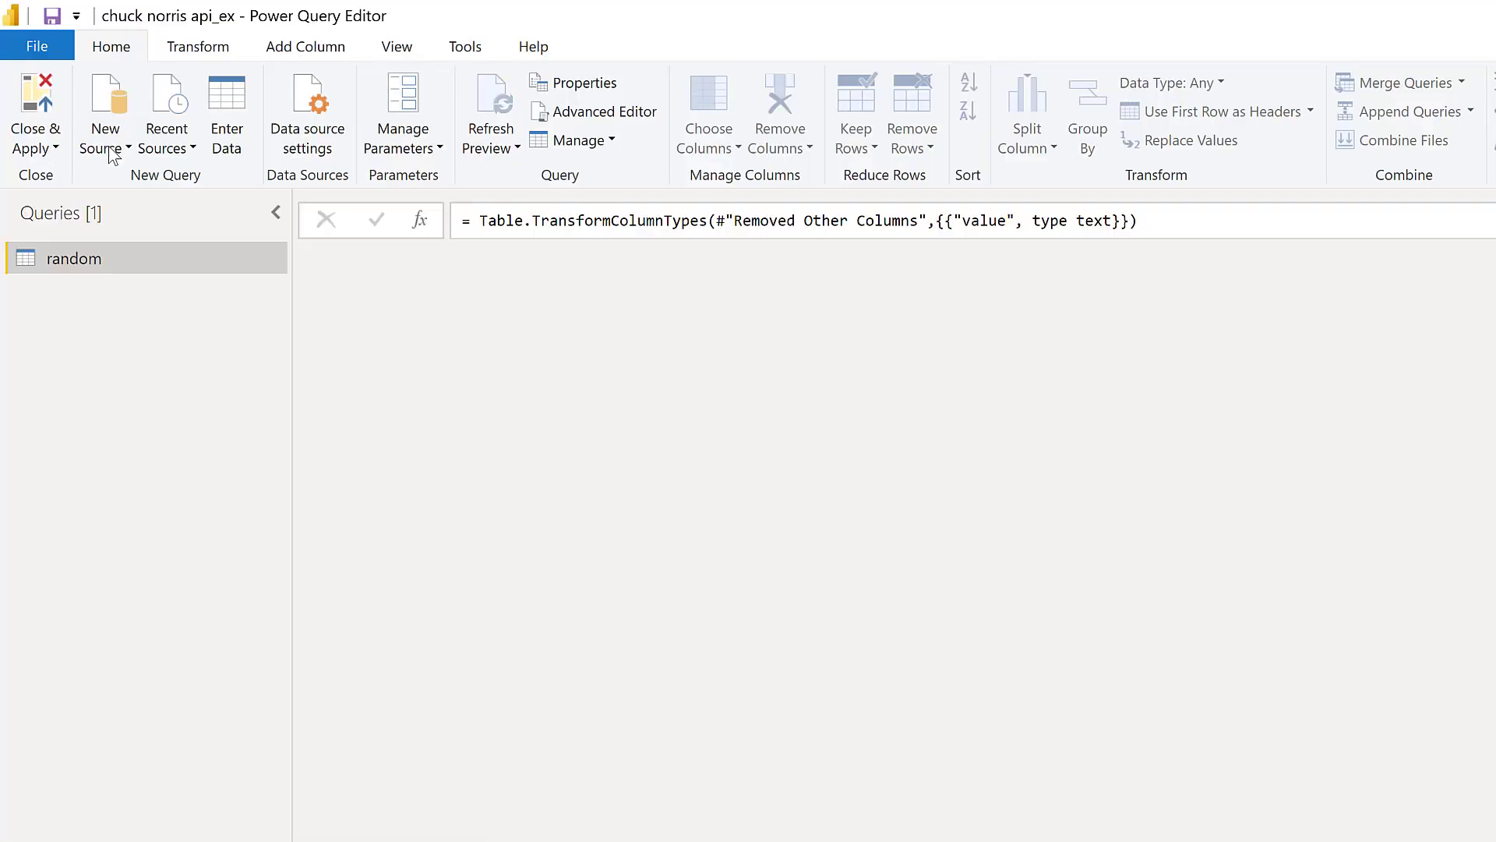
left_click(113, 154)
left_click(127, 447)
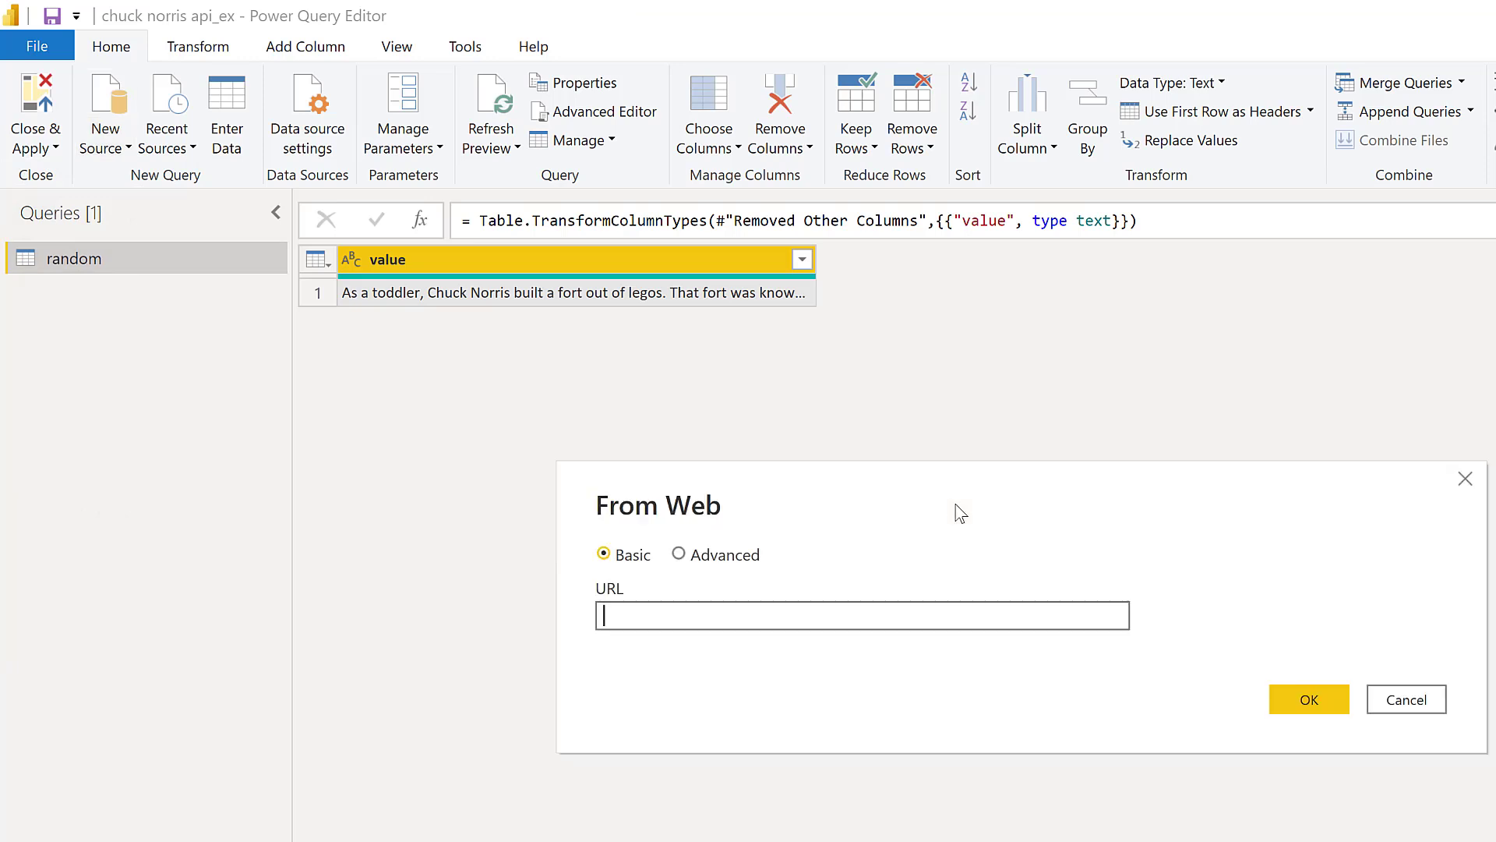
key("ctrl+v")
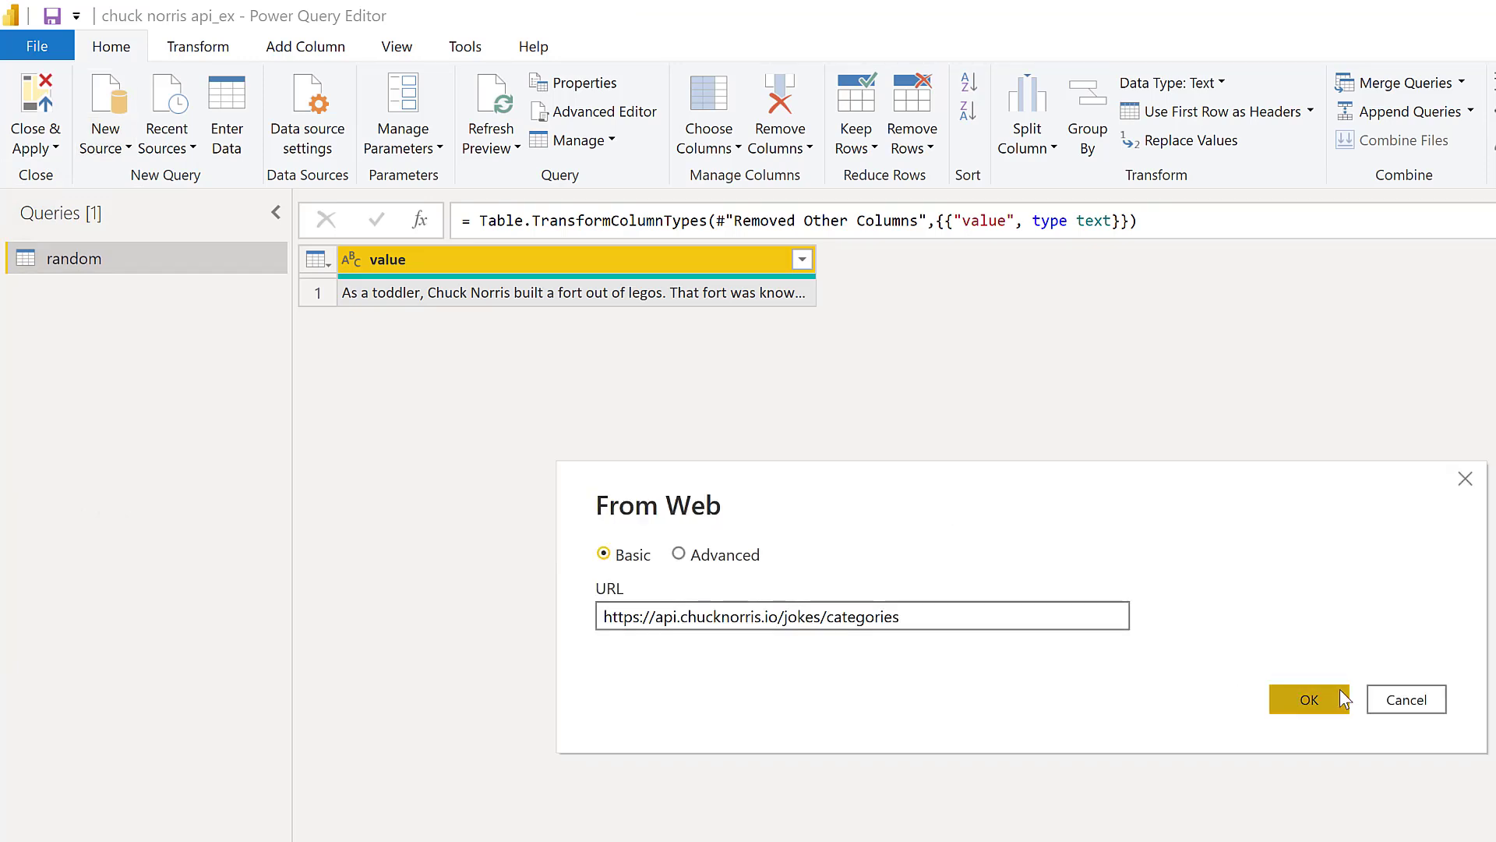
left_click(1309, 699)
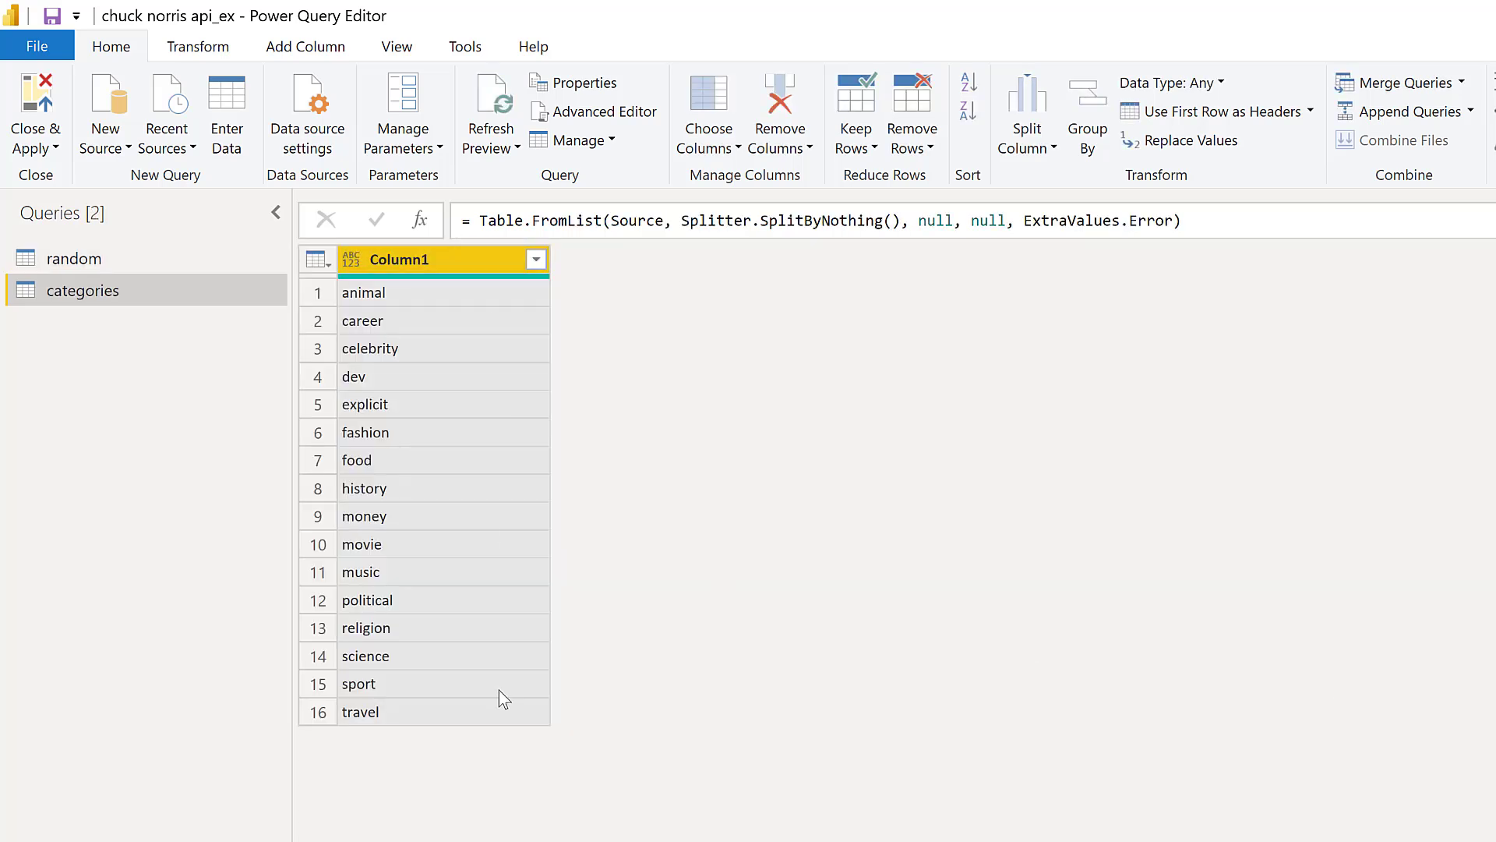
Set Column1 to Text and rename it catgories, then switch to Edge.
left_click(349, 261)
left_click(446, 511)
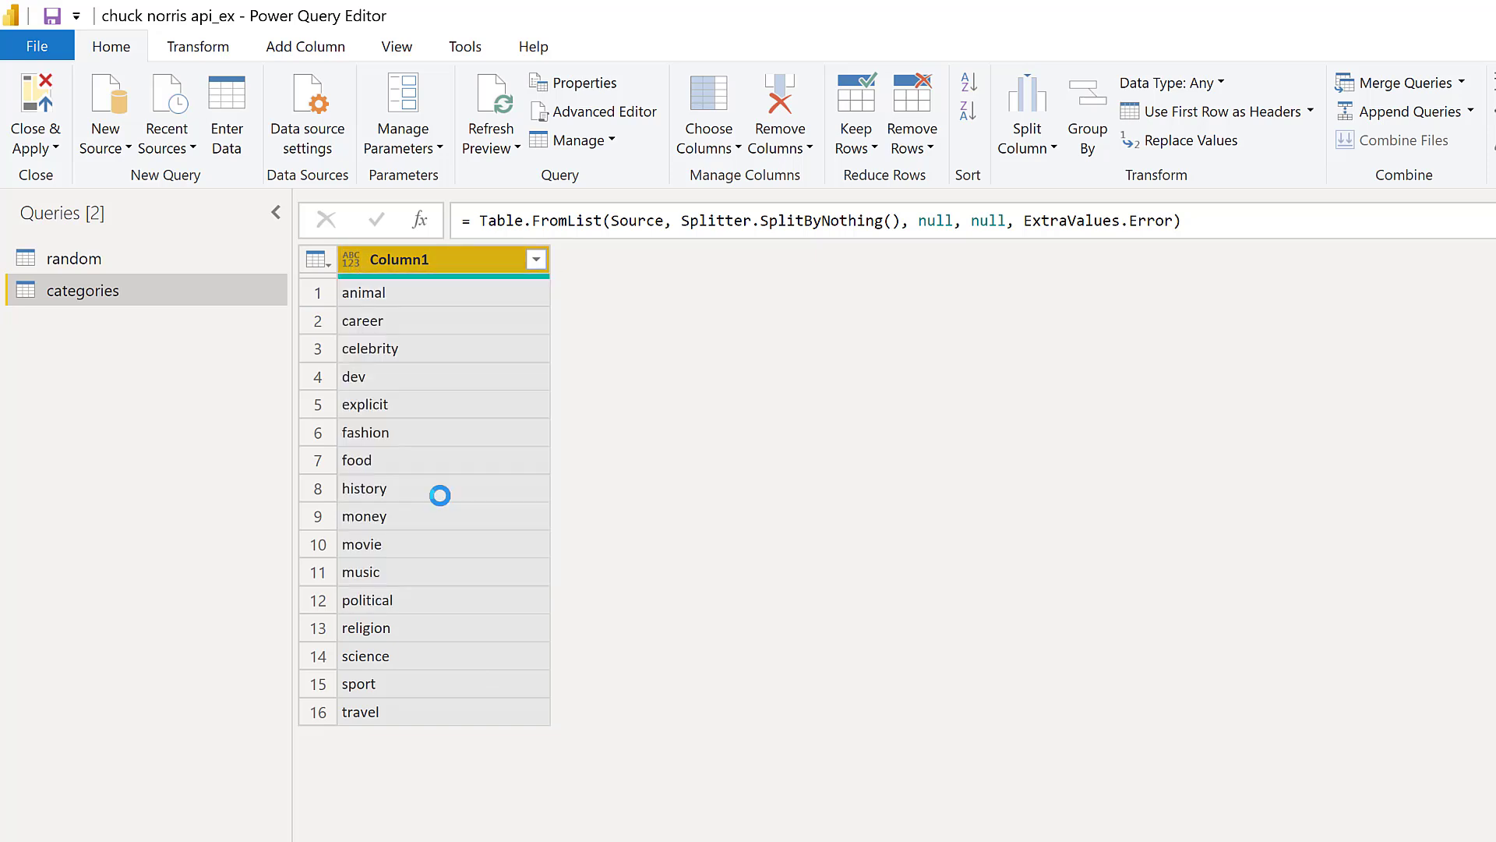
double_click(418, 253)
type("catgorie")
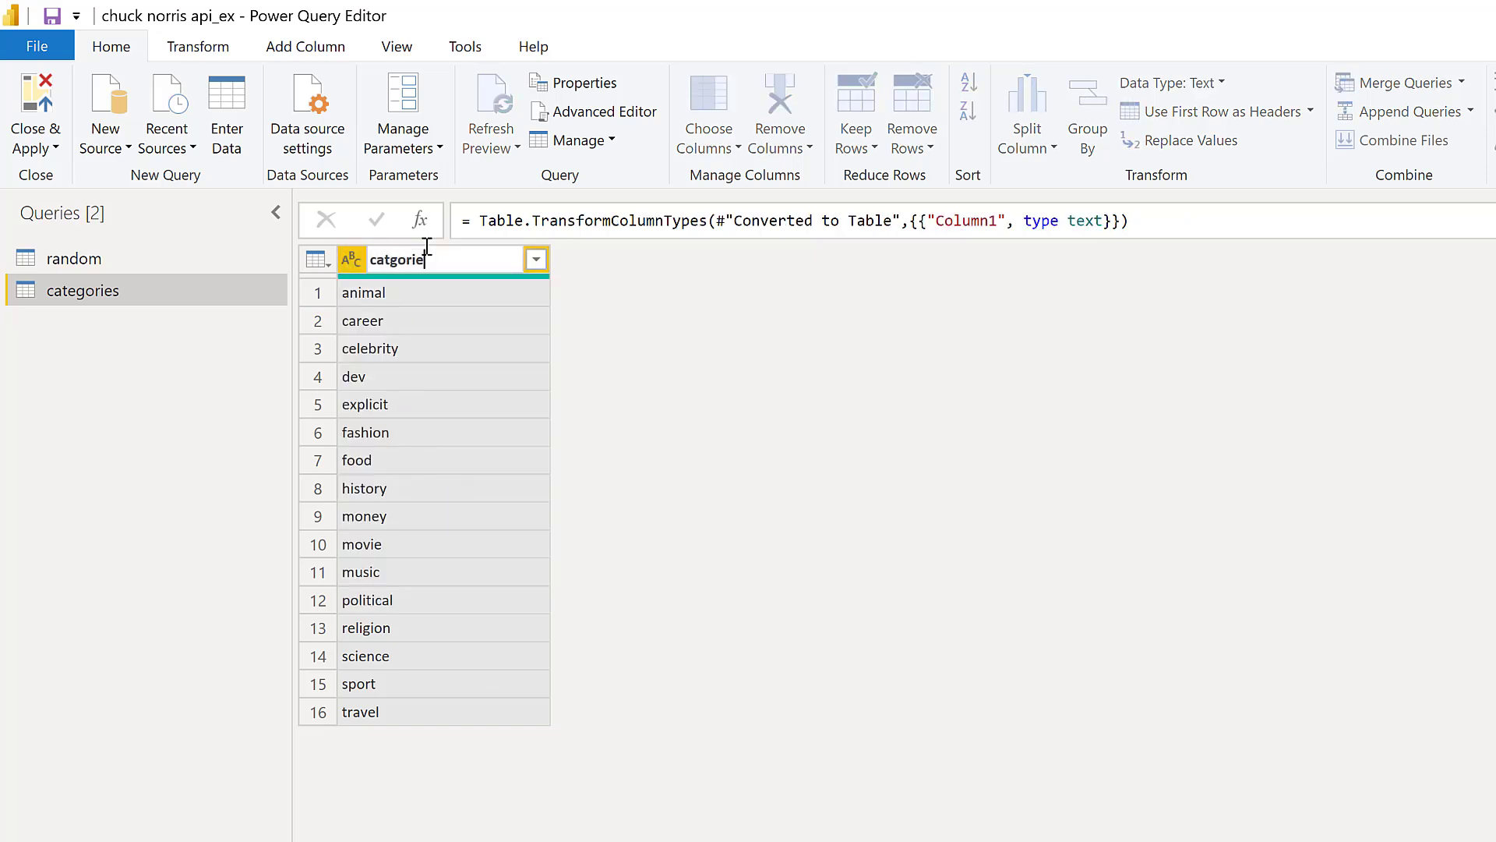
type("s")
key("Return")
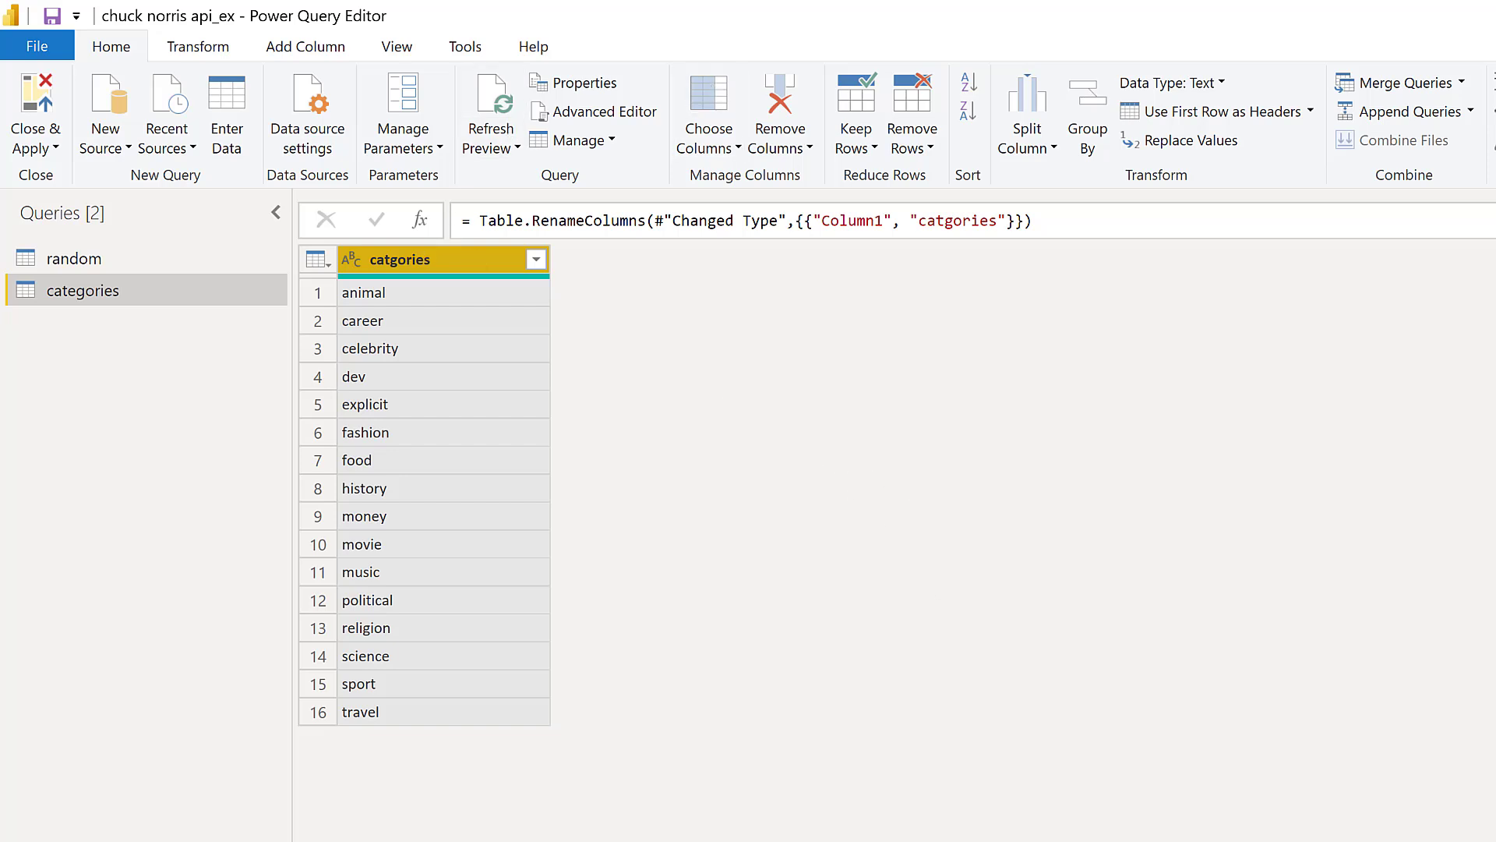
key("alt+Tab")
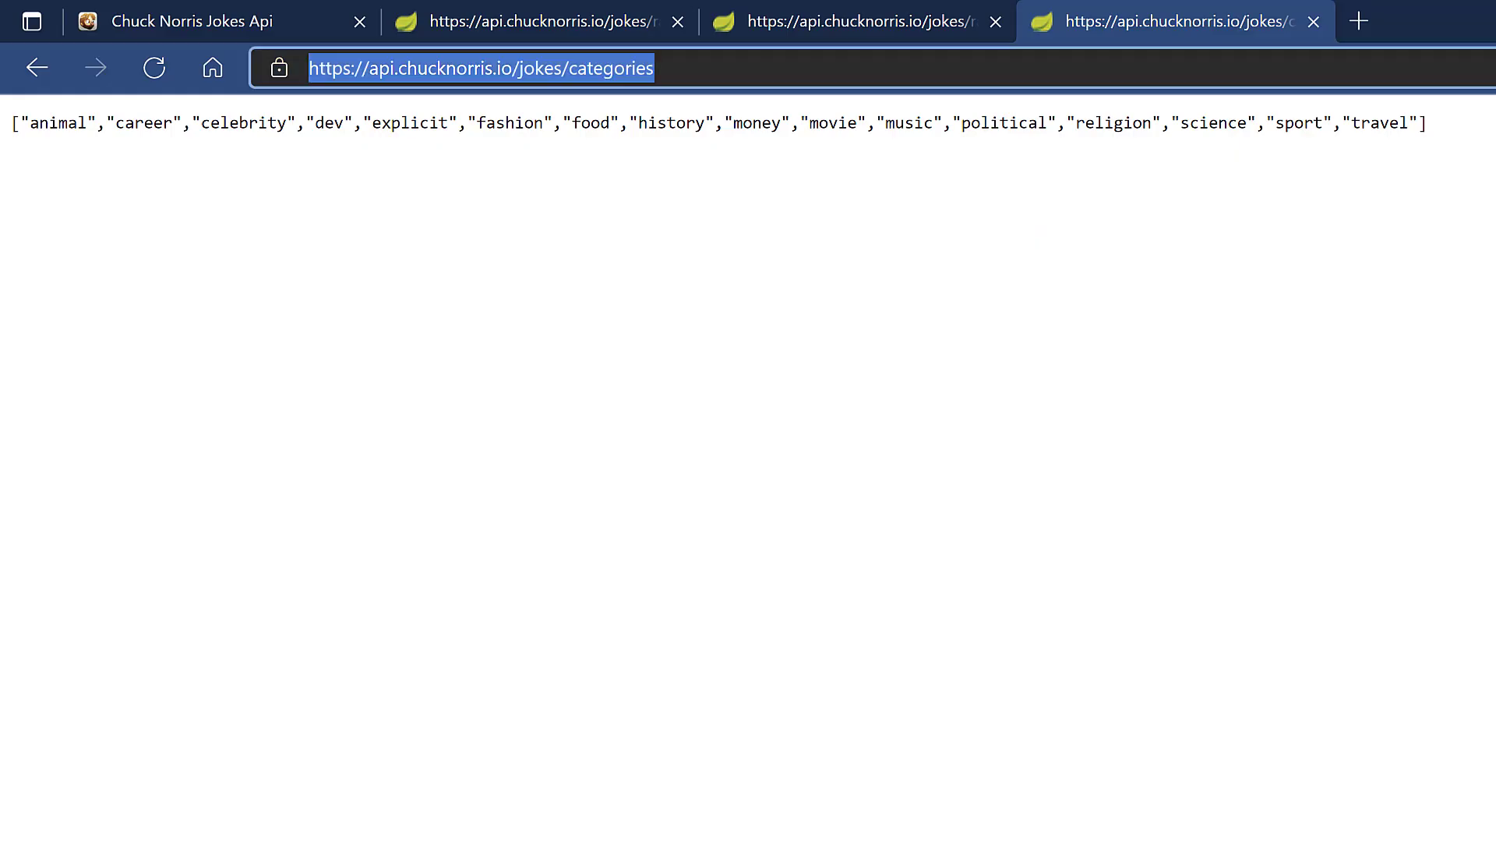
Start a custom column whose formula is the quoted random-by-category joke URL.
left_click(234, 29)
left_click_drag(1281, 566, 633, 580)
key("ctrl+c")
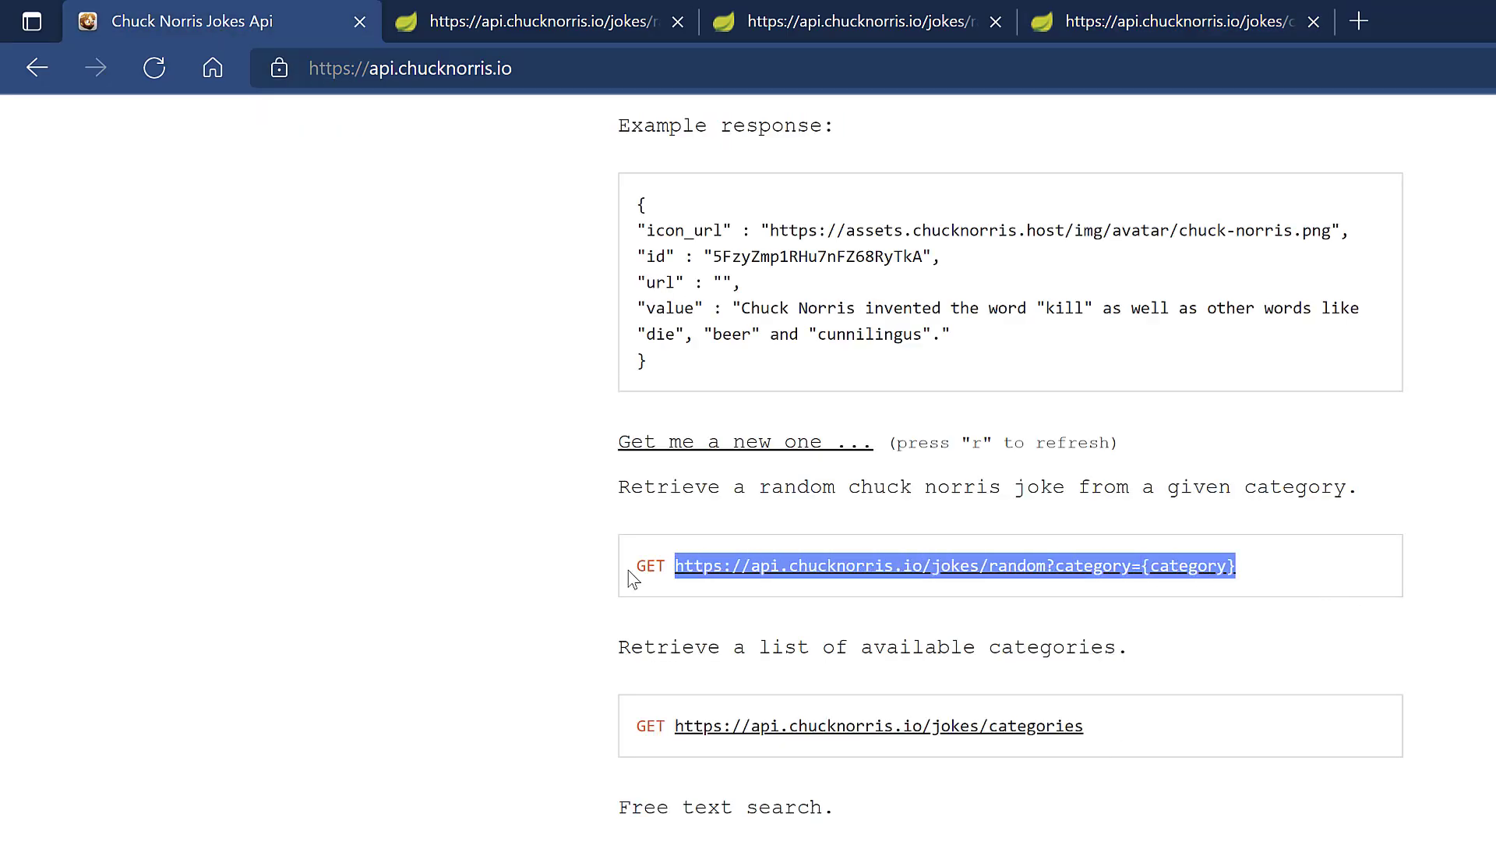
key("alt+Tab")
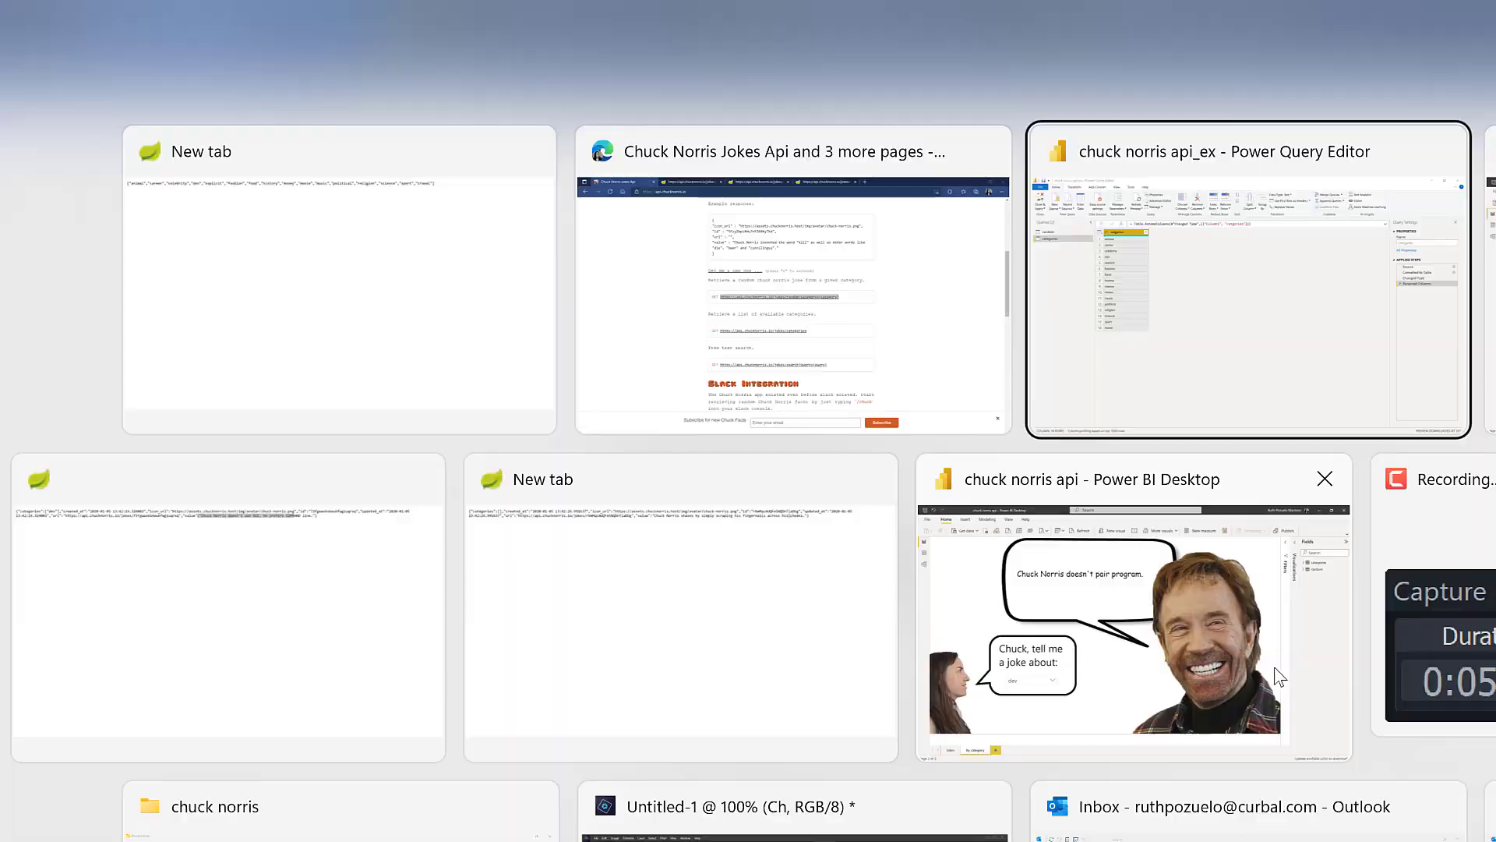
left_click(309, 46)
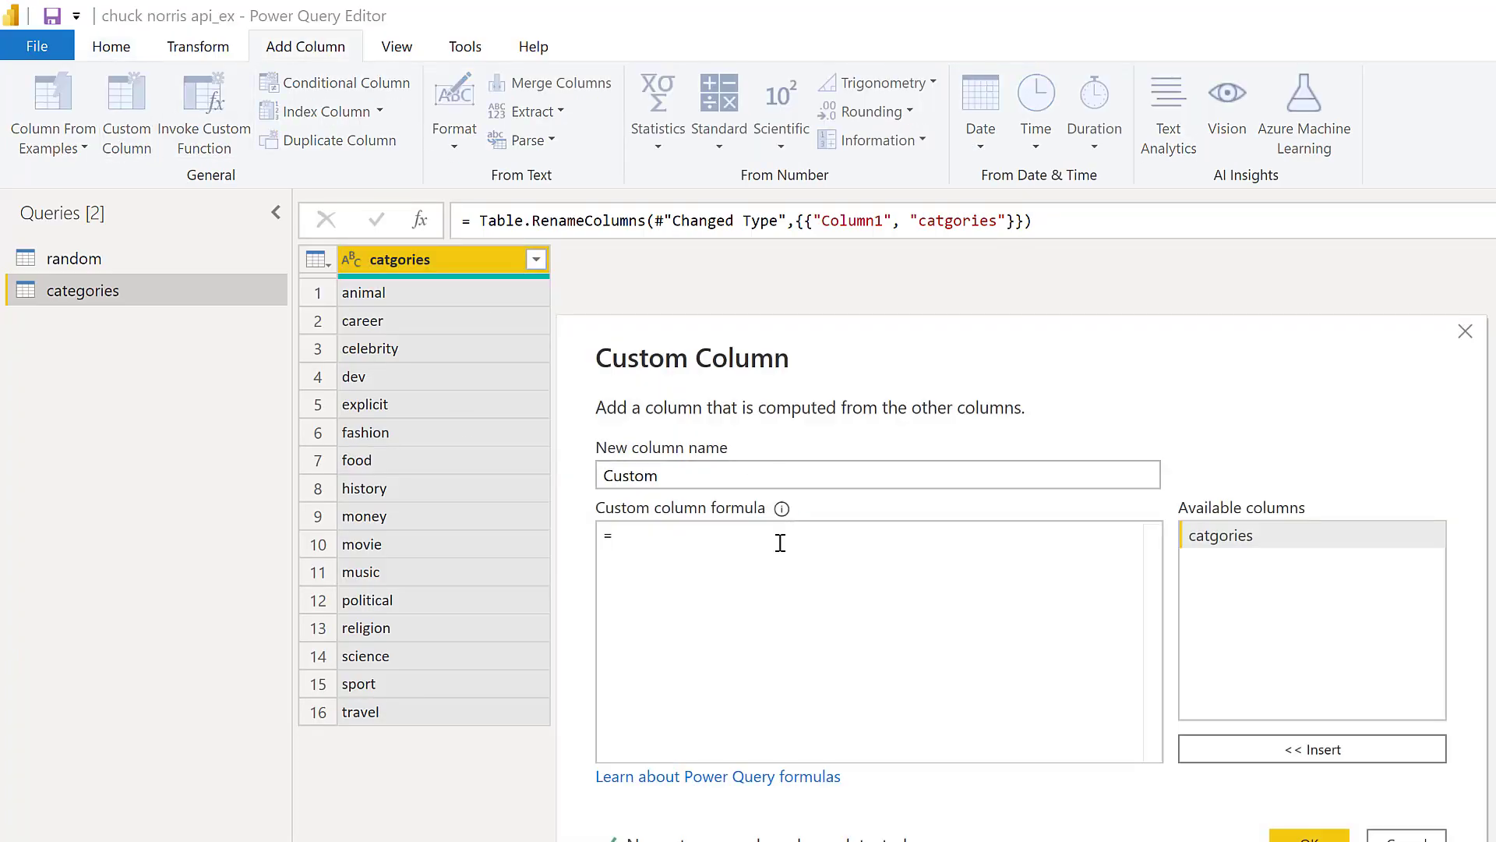
key("ctrl+v")
double_click(692, 481)
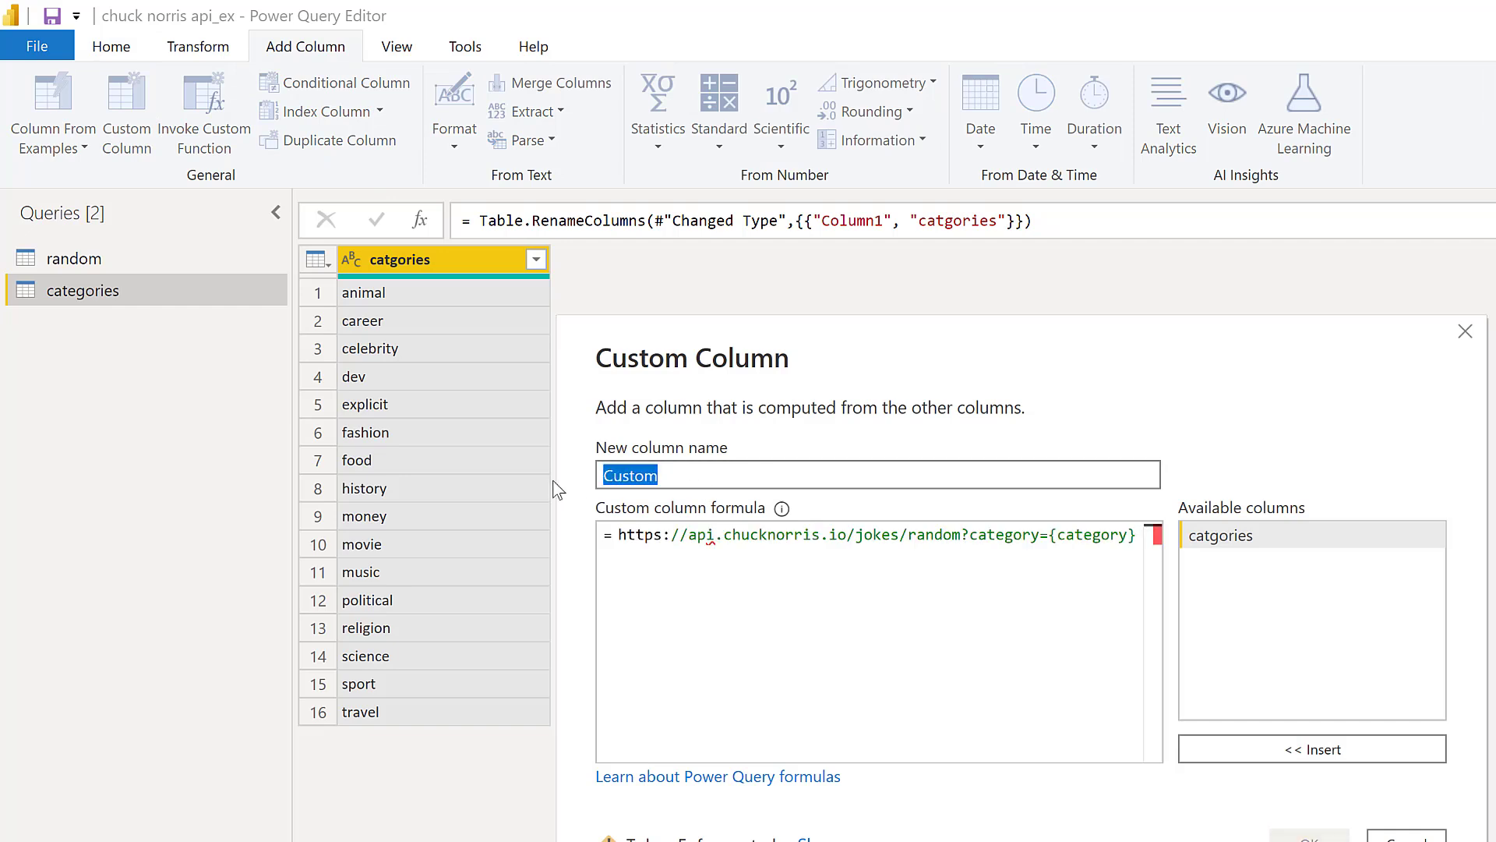
left_click(622, 538)
type("\"")
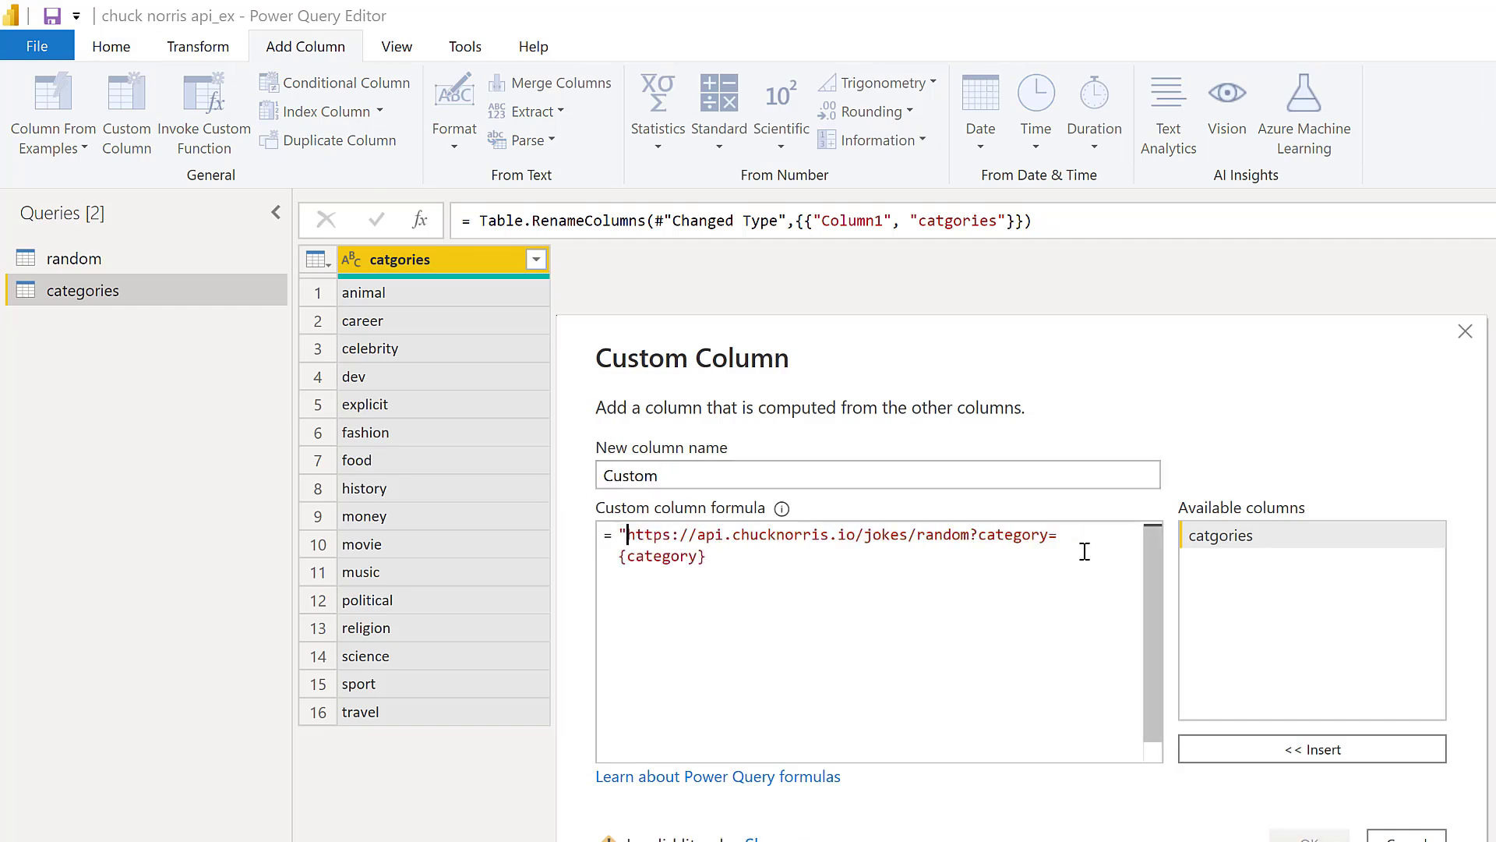
left_click(722, 556)
type("\"")
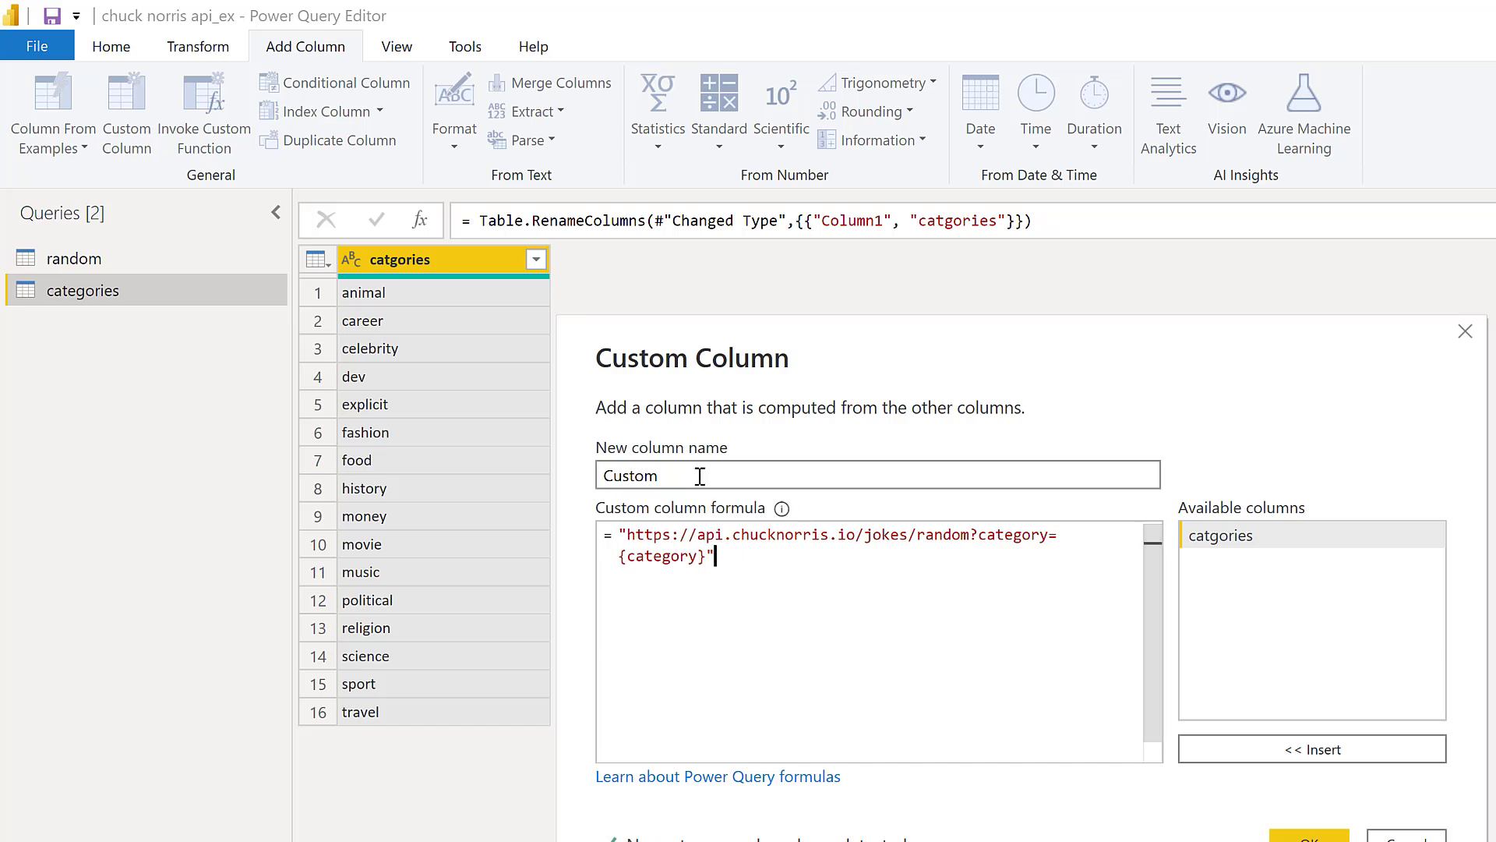
Name the custom column joke and confirm it.
double_click(631, 475)
type("jo")
key("BackSpace")
key("BackSpace")
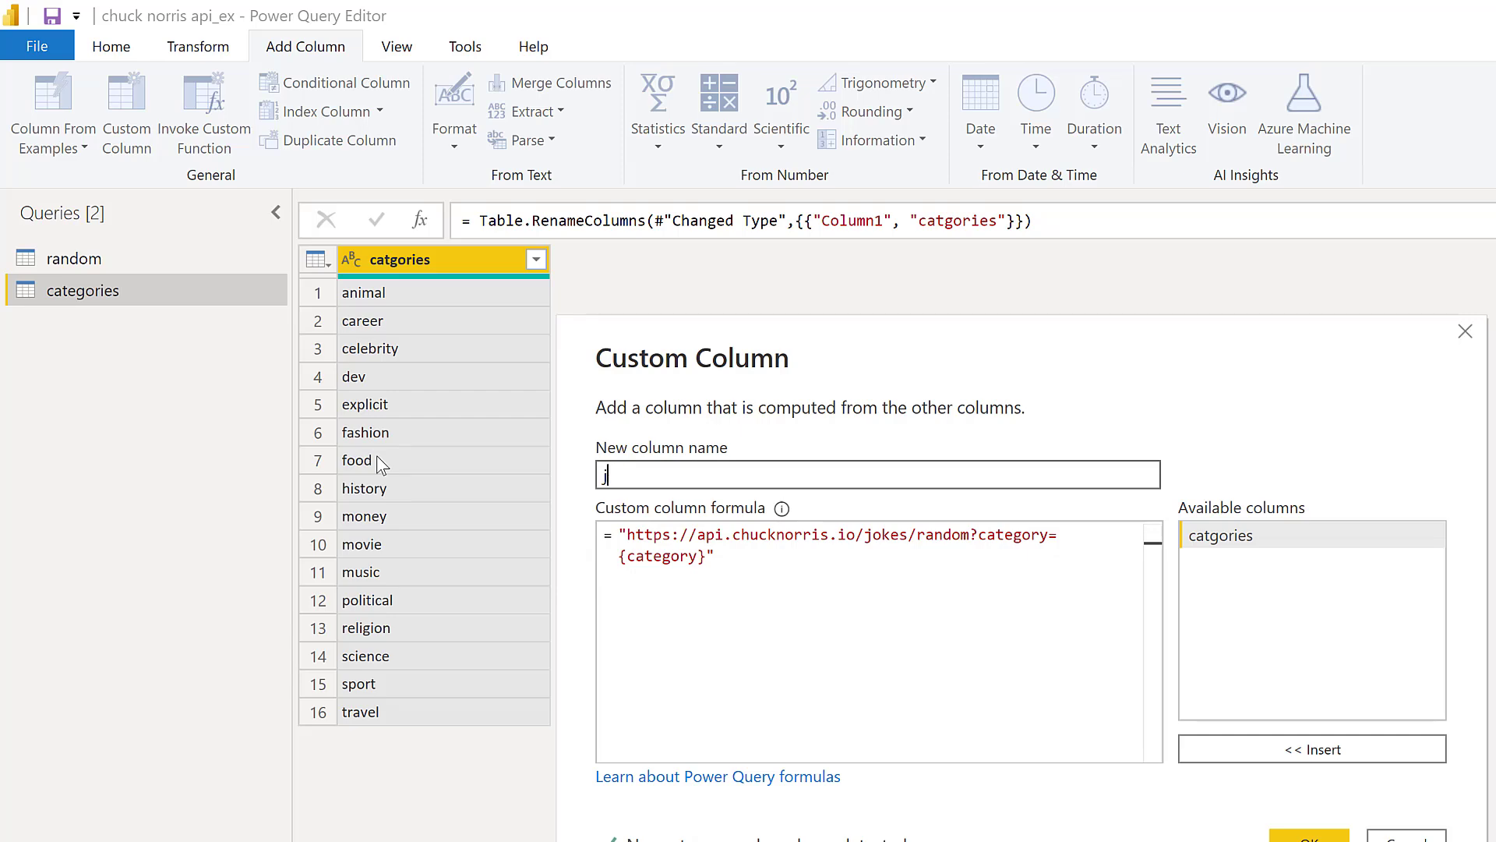
type("joke")
key("Return")
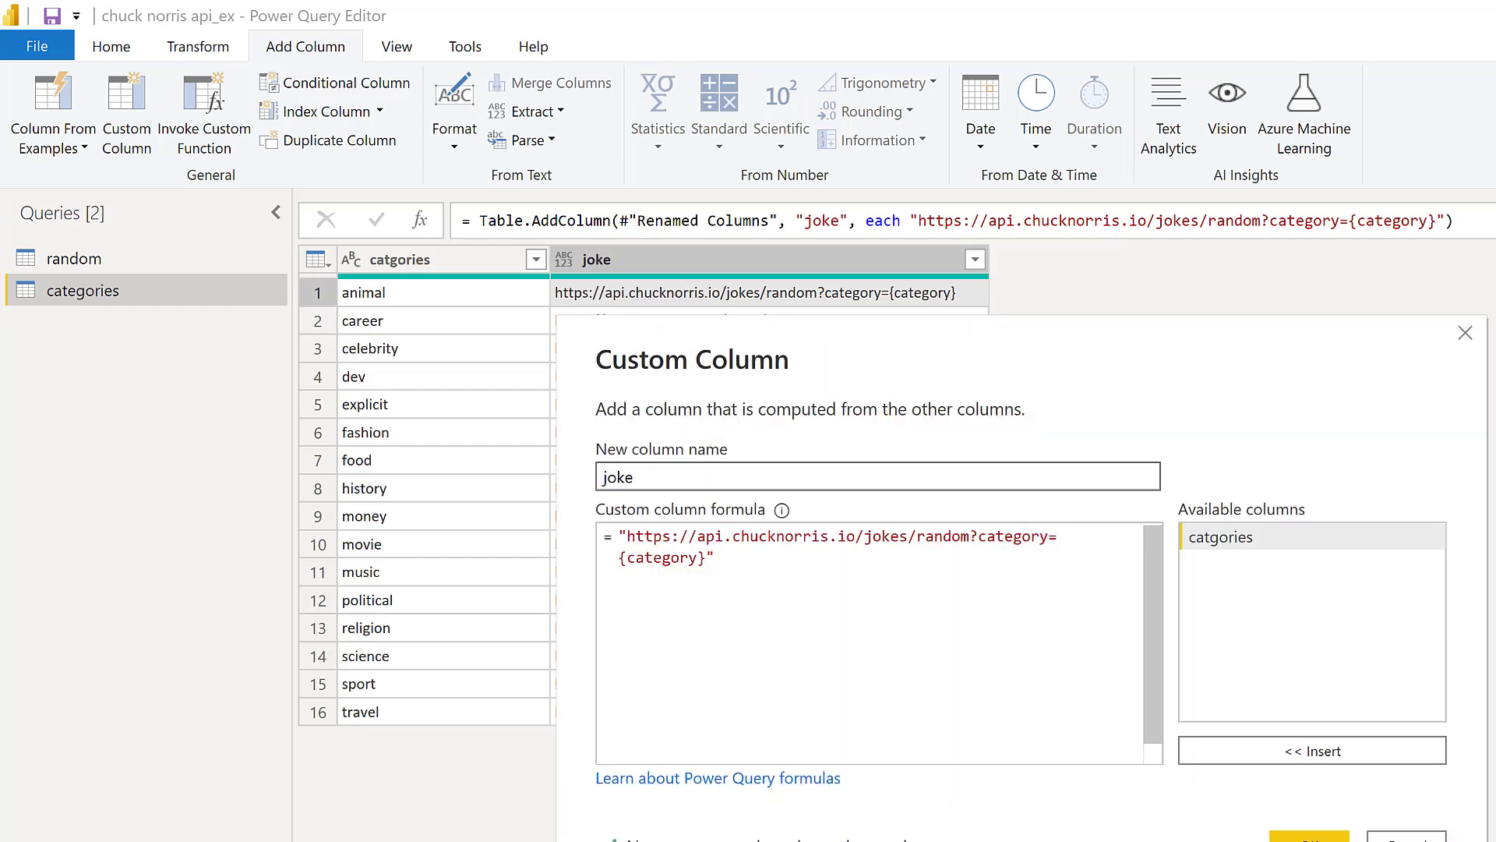
Replace {category} in the joke formula with &[catgories] so each row builds its URL.
left_click_drag(707, 560, 618, 560)
key("BackSpace")
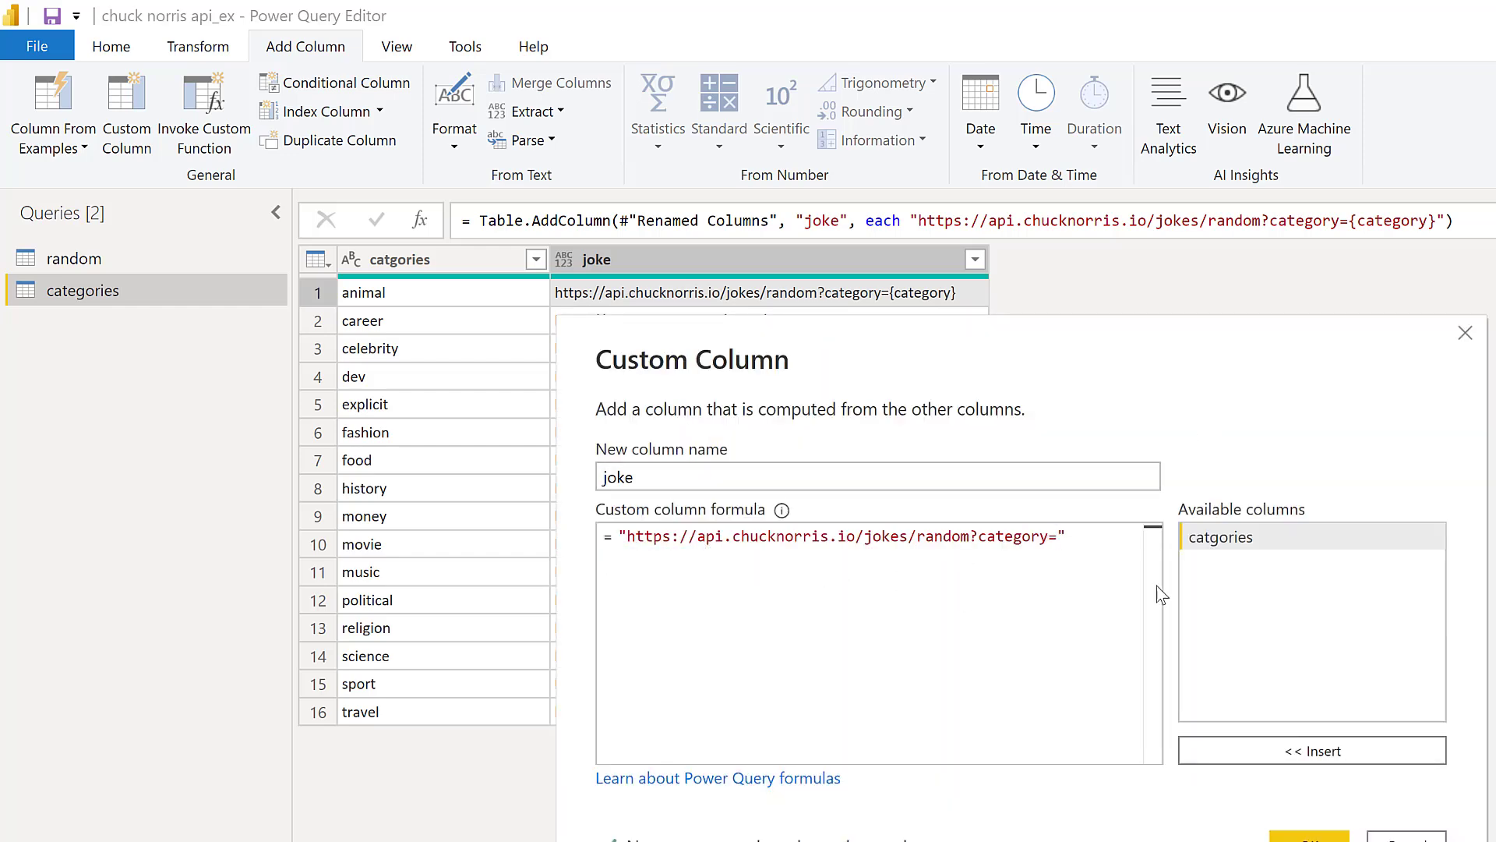
left_click(1105, 544)
type("&")
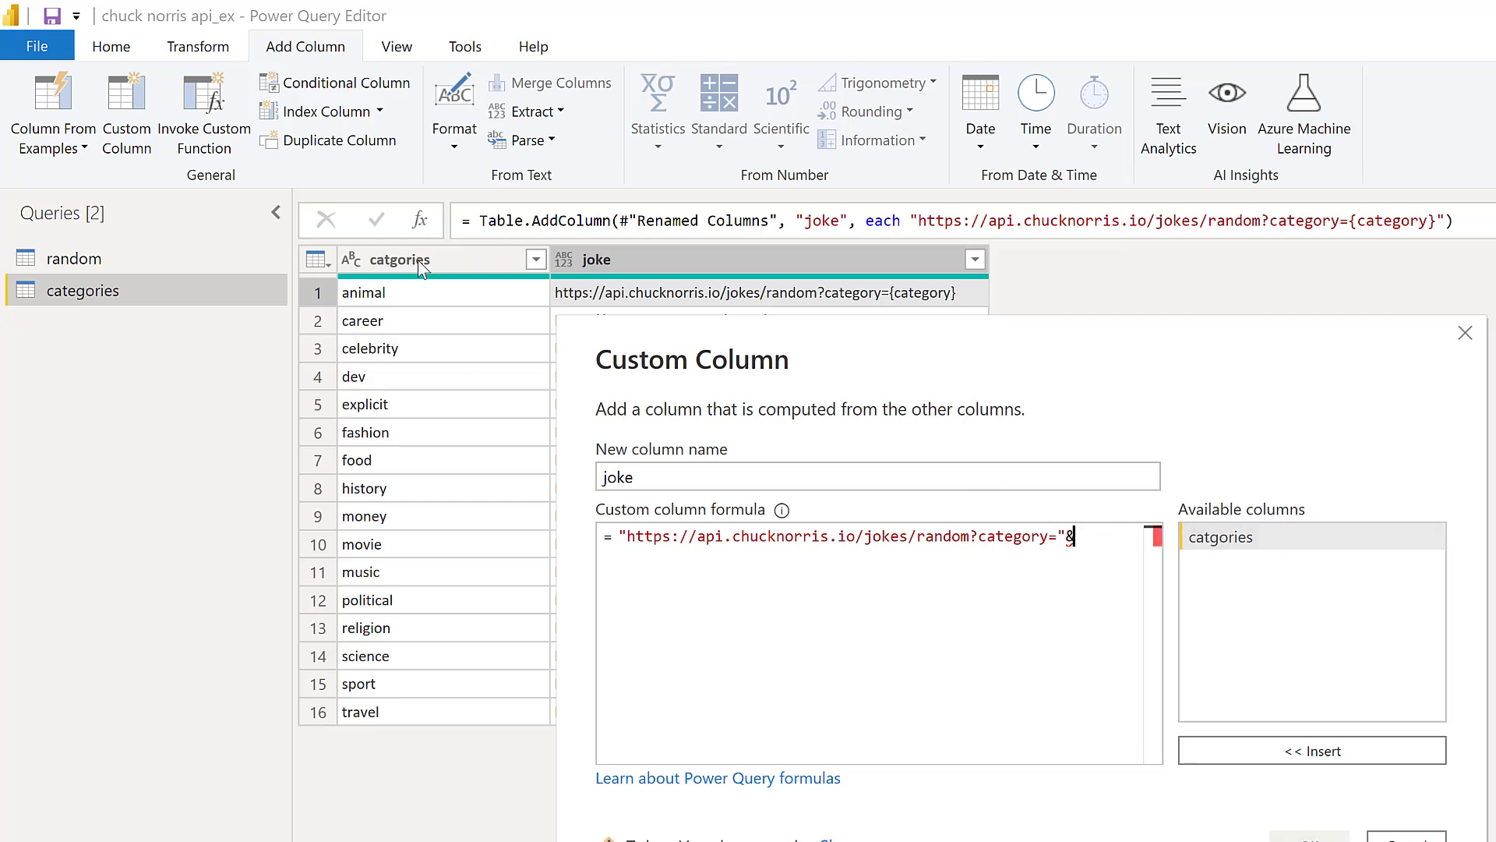
left_click(1285, 534)
left_click(1372, 754)
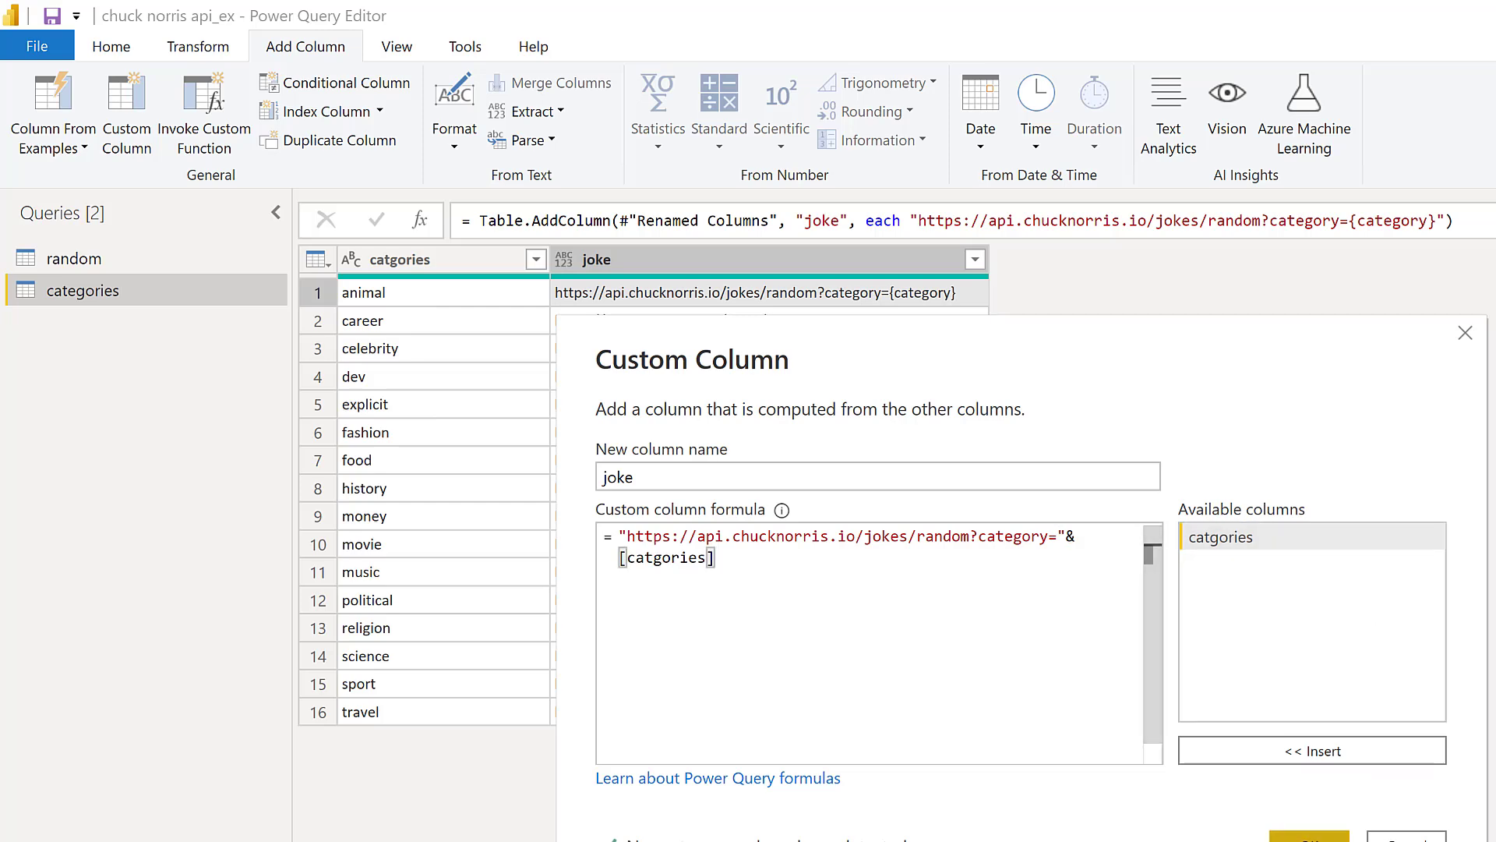
left_click(1309, 837)
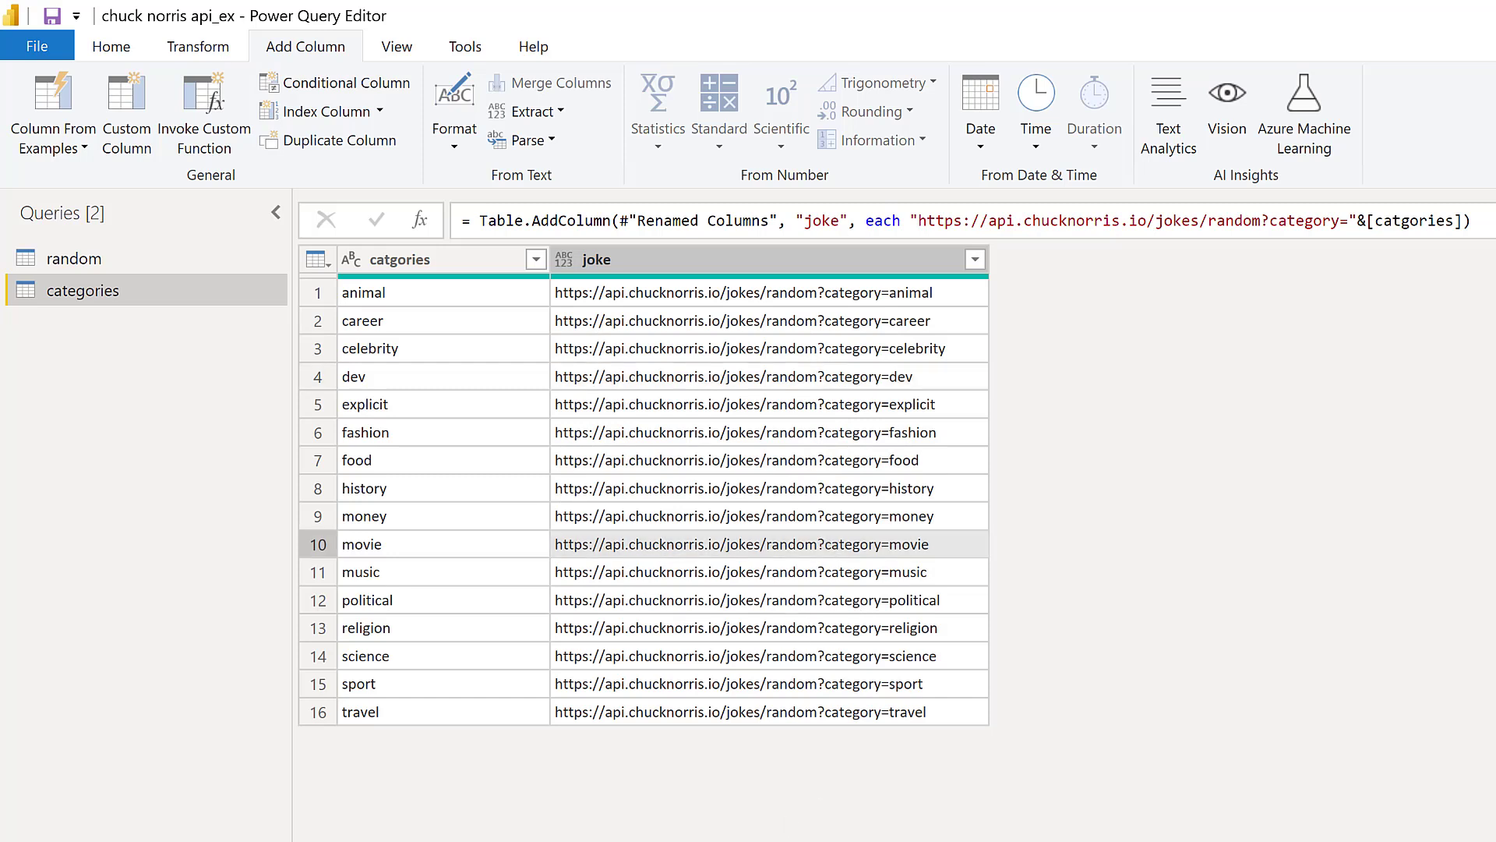
Load the random movie-category joke URL in a new Edge tab.
key("alt+Tab")
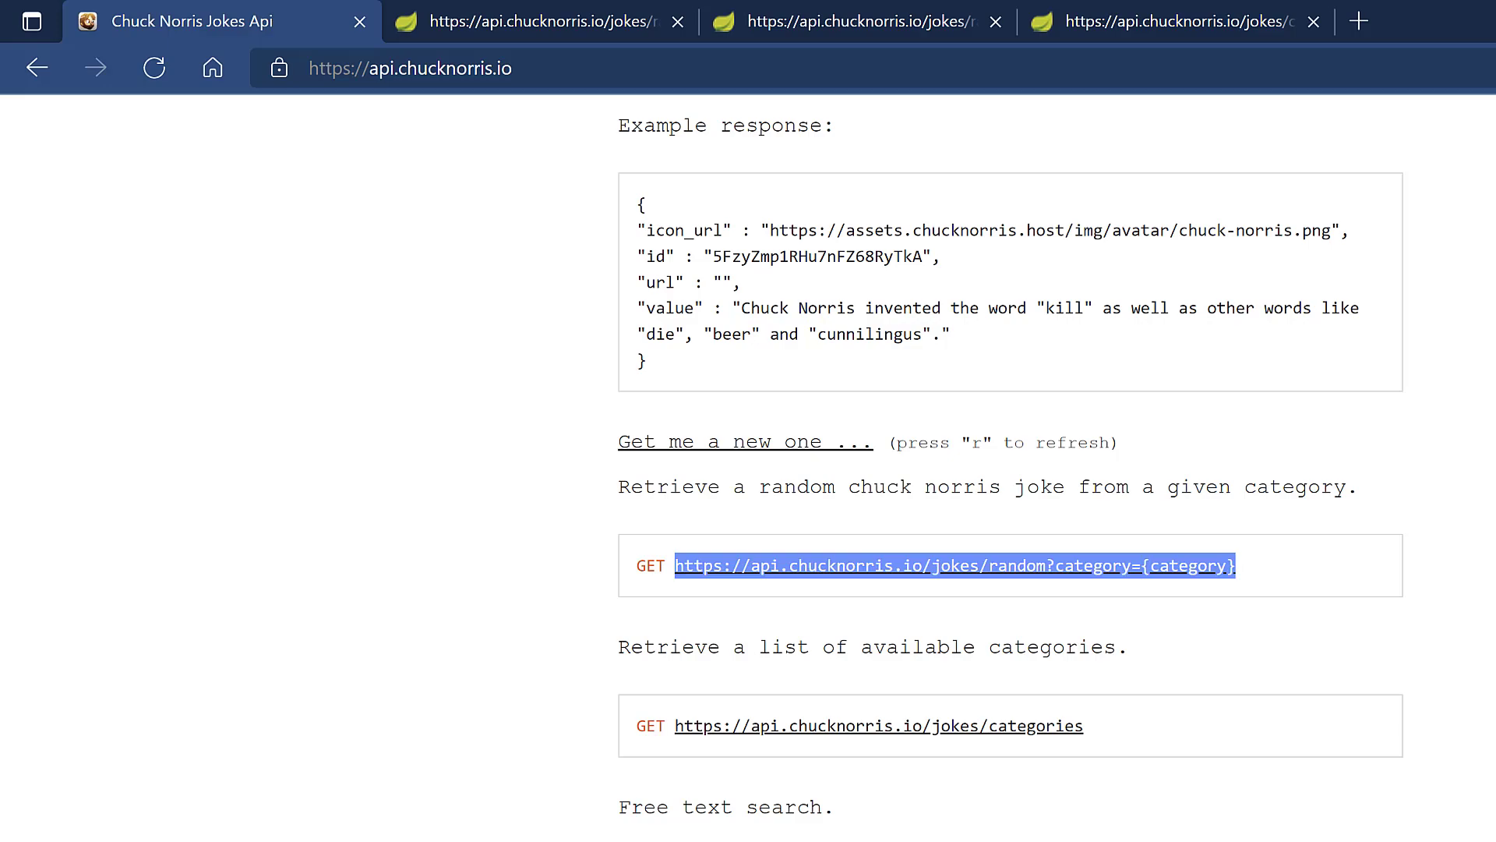
left_click(1356, 28)
type("https://api.chucknorris.io/jokes/random?category=movie")
key("Return")
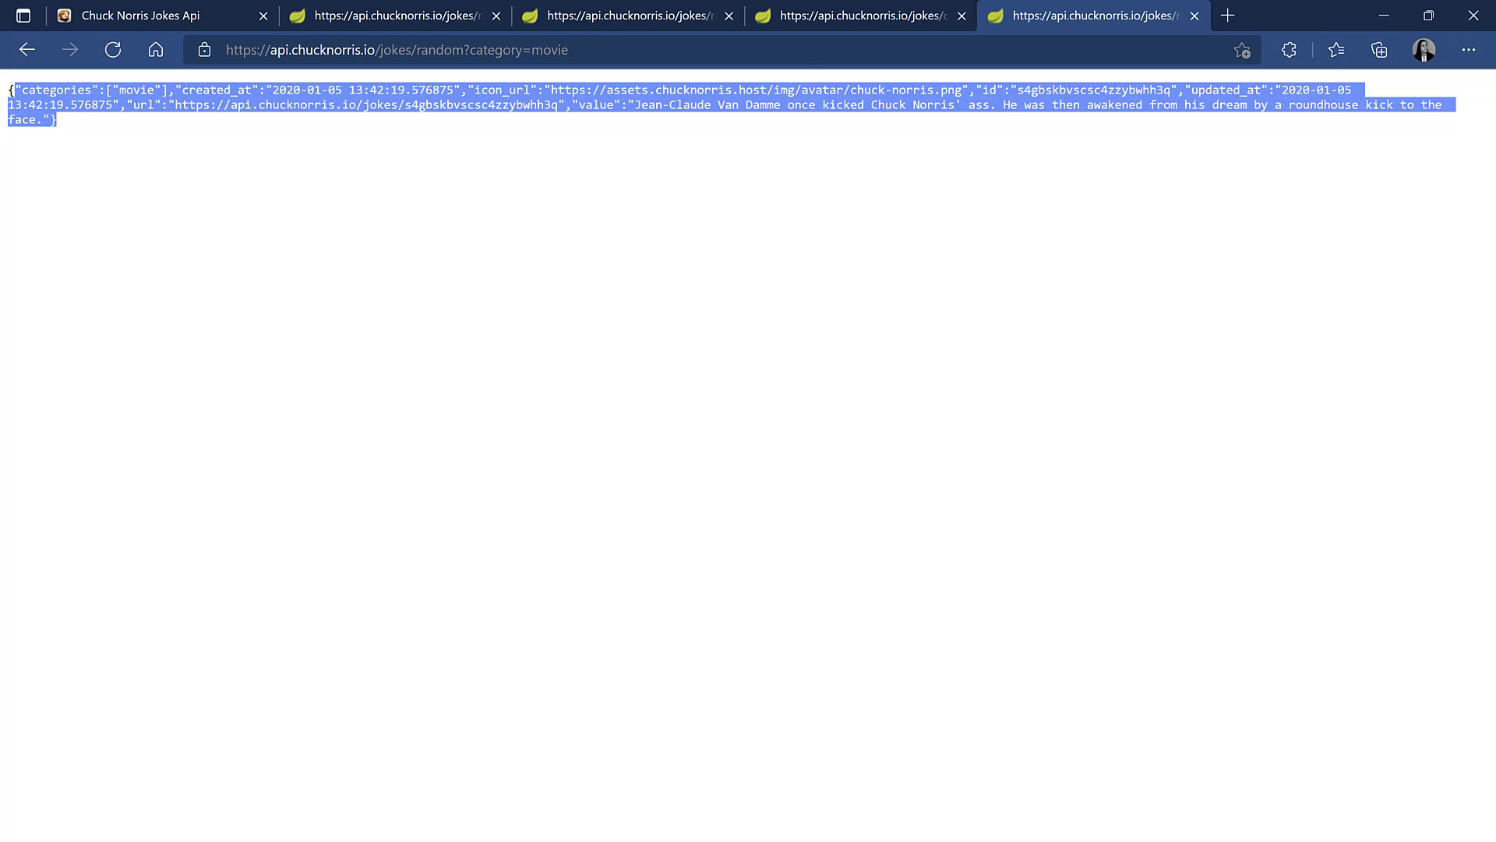
Return to Power Query Editor and inspect the celebrity joke URL.
mouse_move(740, 830)
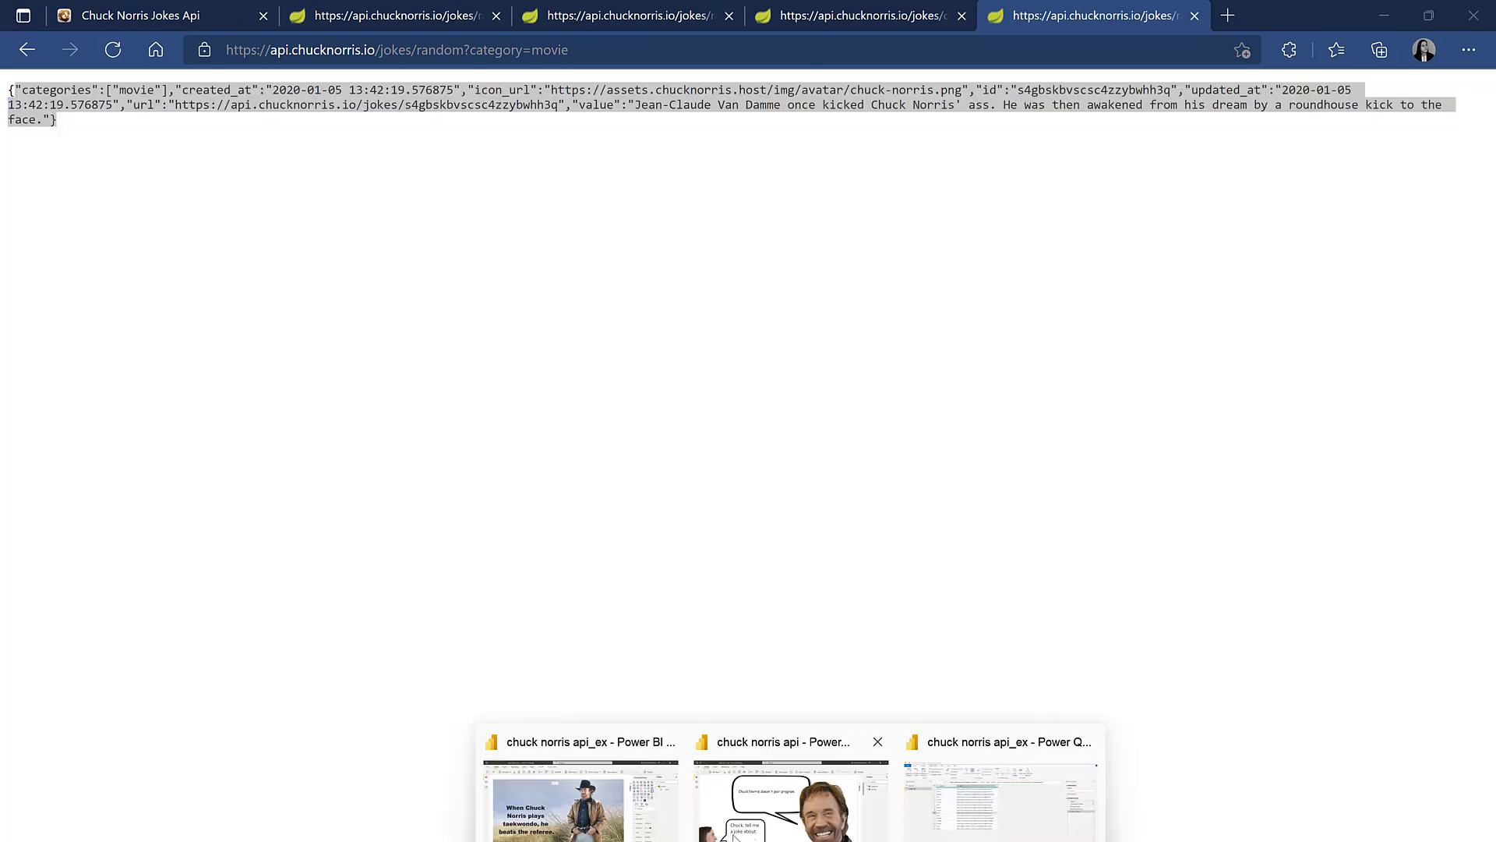
left_click(959, 818)
left_click(619, 254)
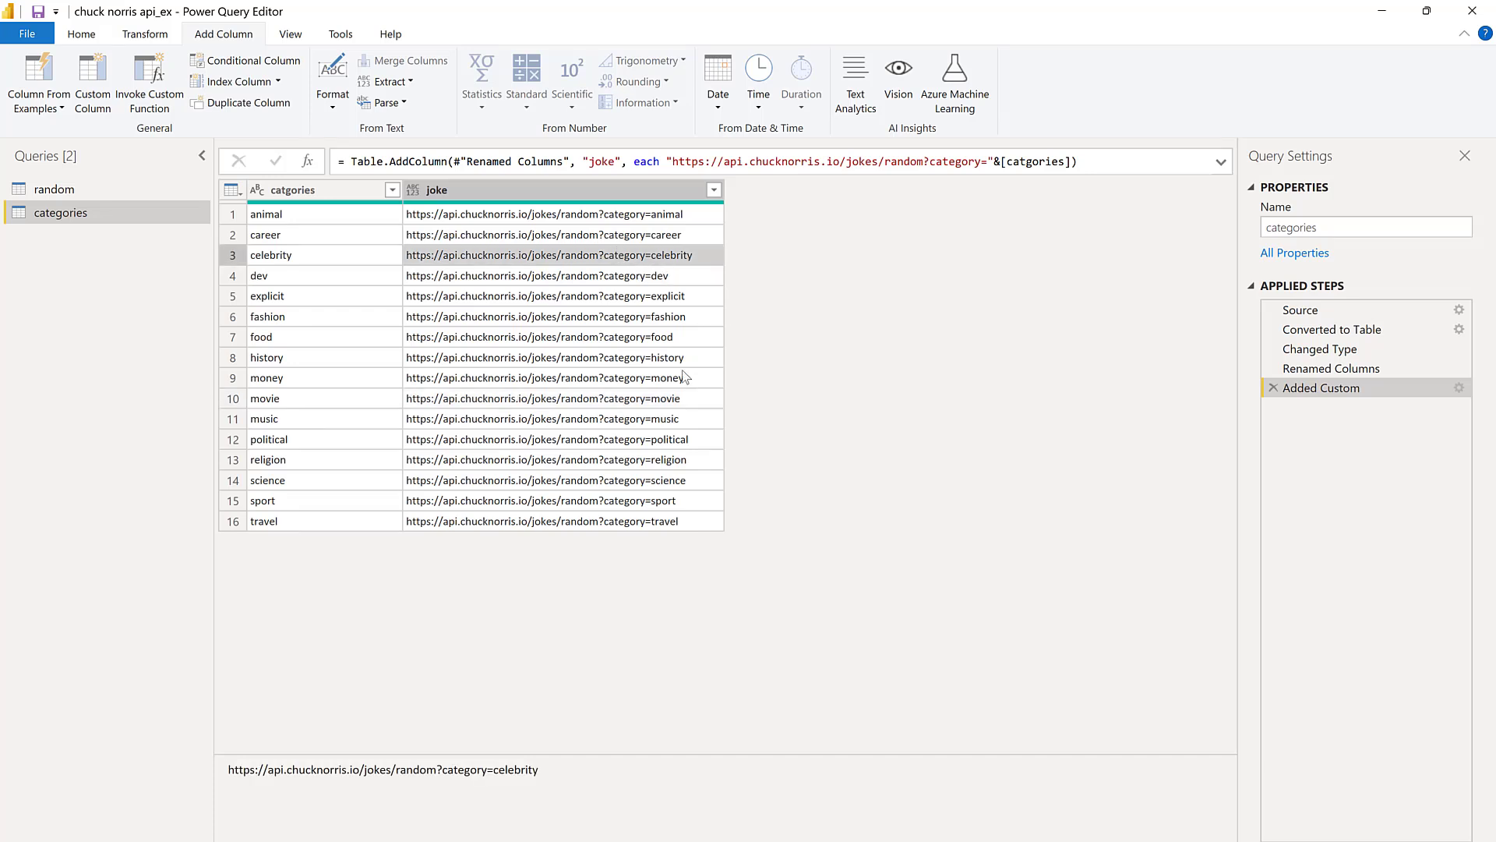
Check the food joke URL, then open and close the File options view.
left_click(639, 340)
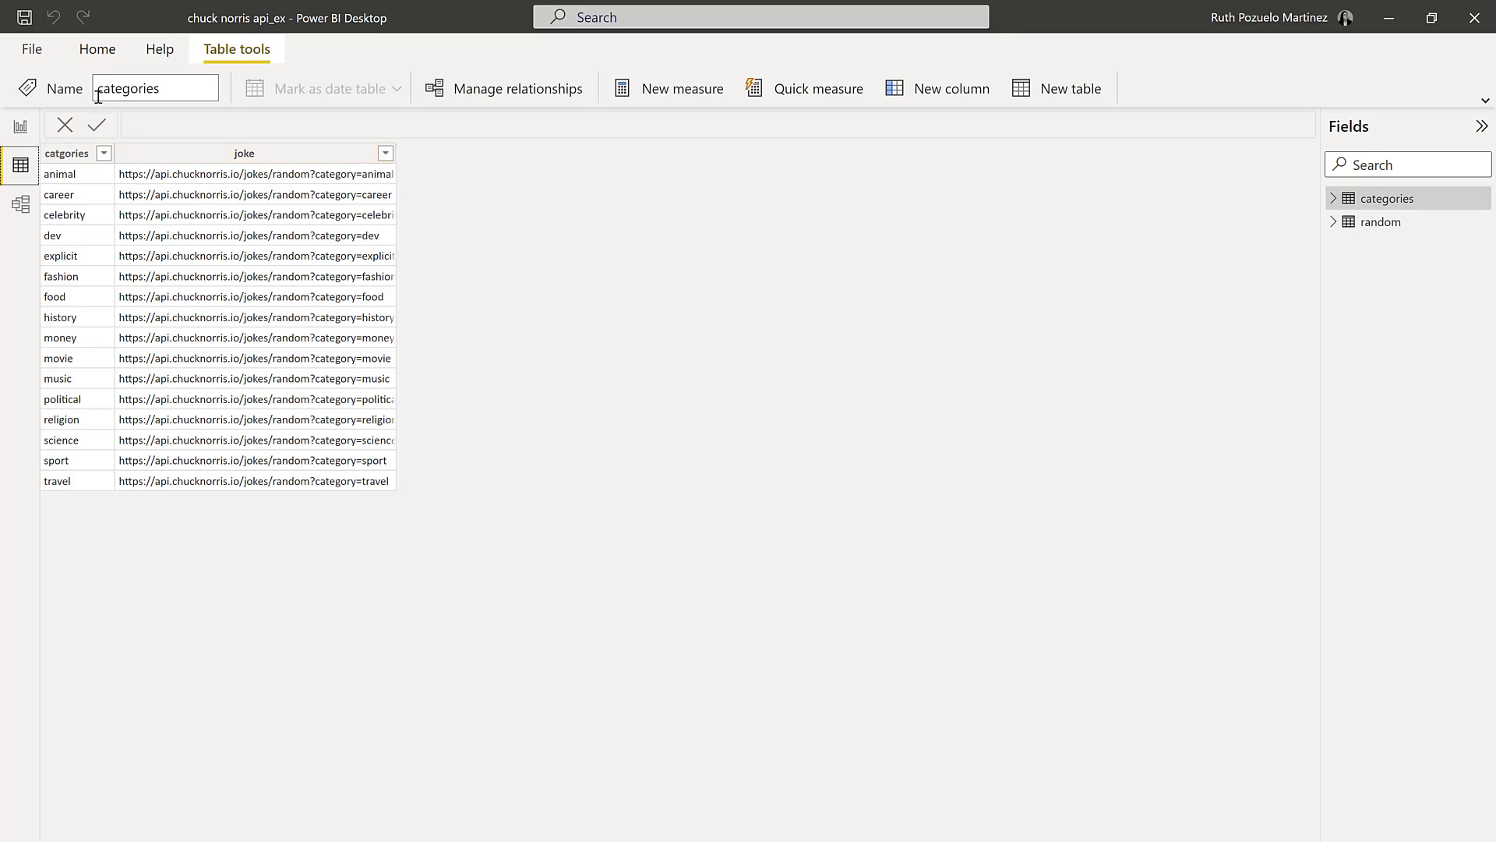
left_click(34, 49)
left_click(1044, 289)
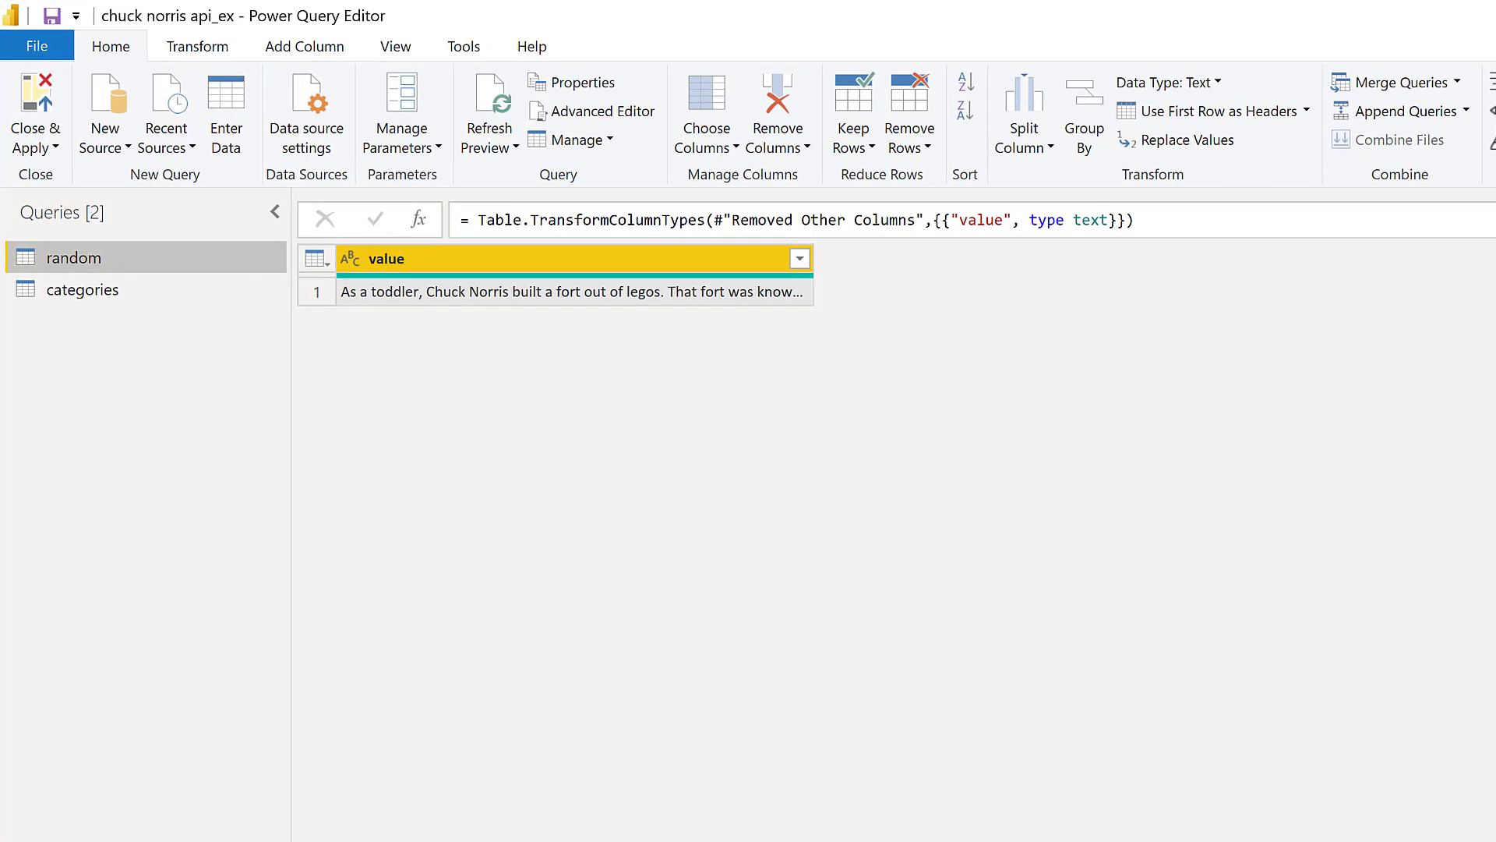
Copy the Json.Document(Web.Contents( wrapper from the random query's formula.
left_click(92, 293)
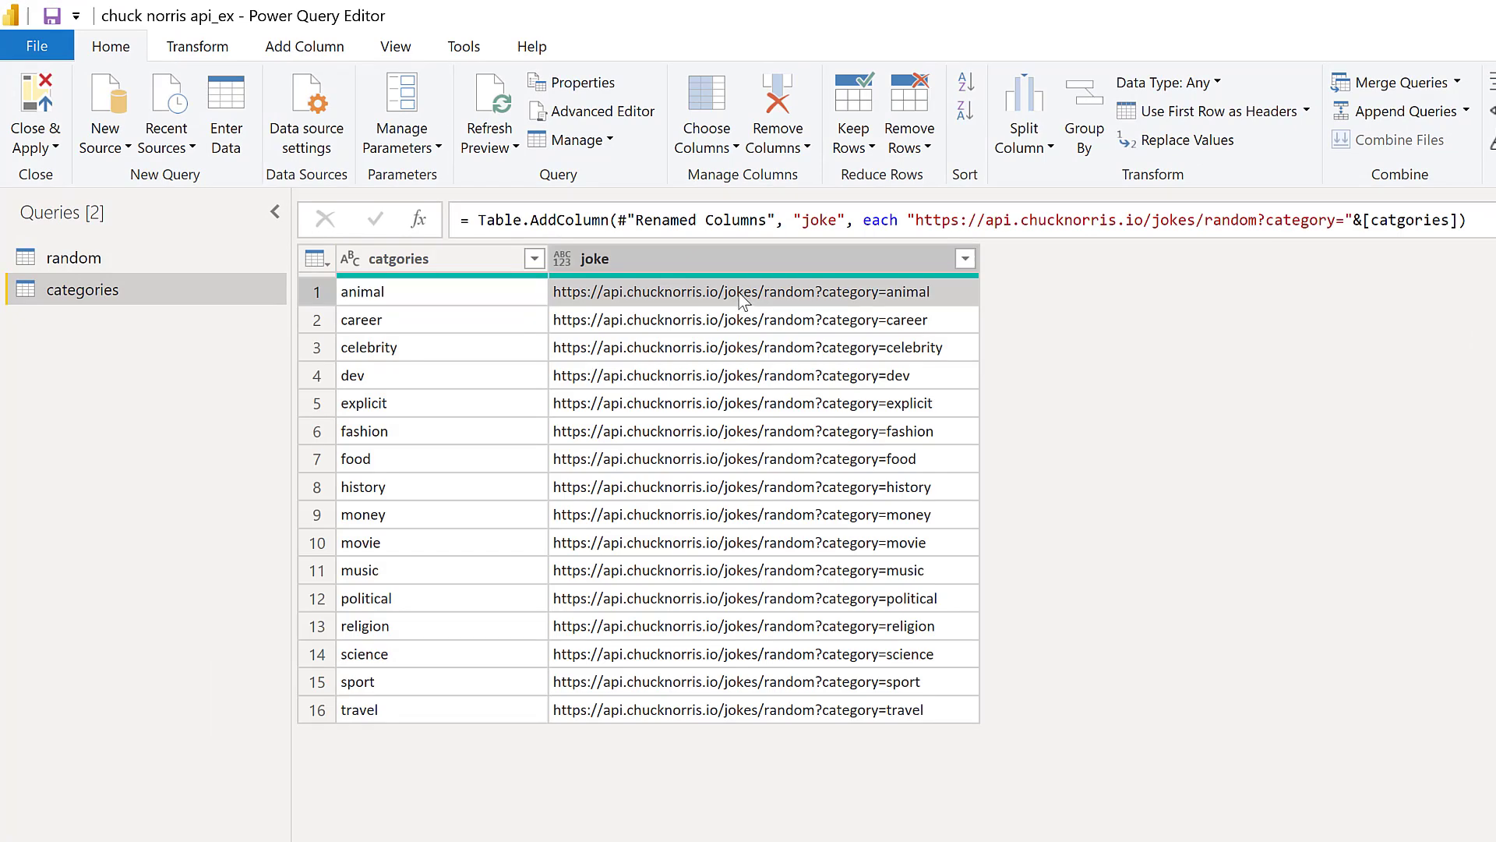
left_click(72, 259)
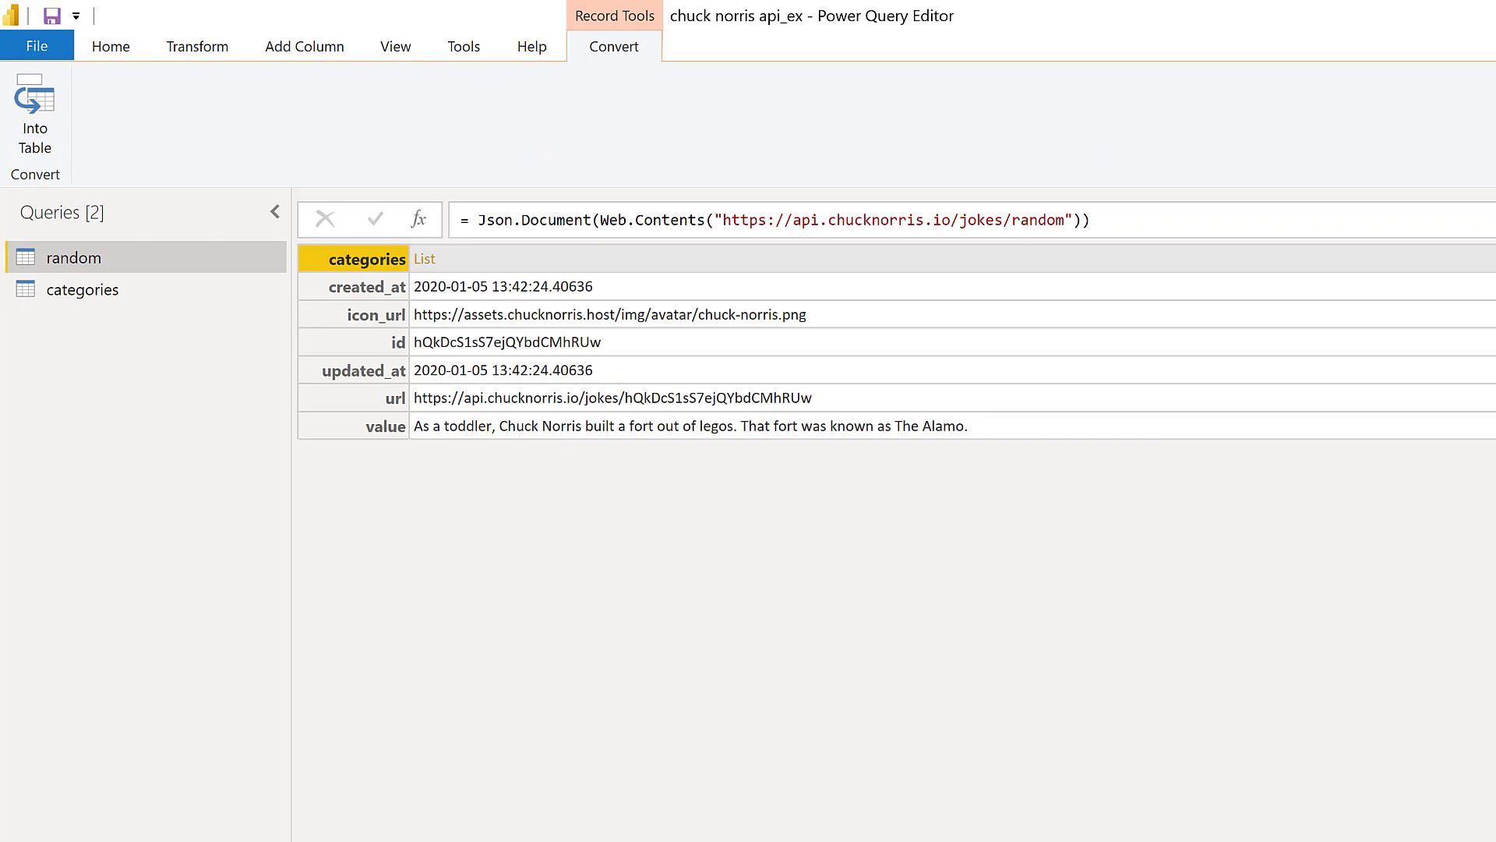
left_click(1022, 221)
left_click_drag(1073, 220, 732, 222)
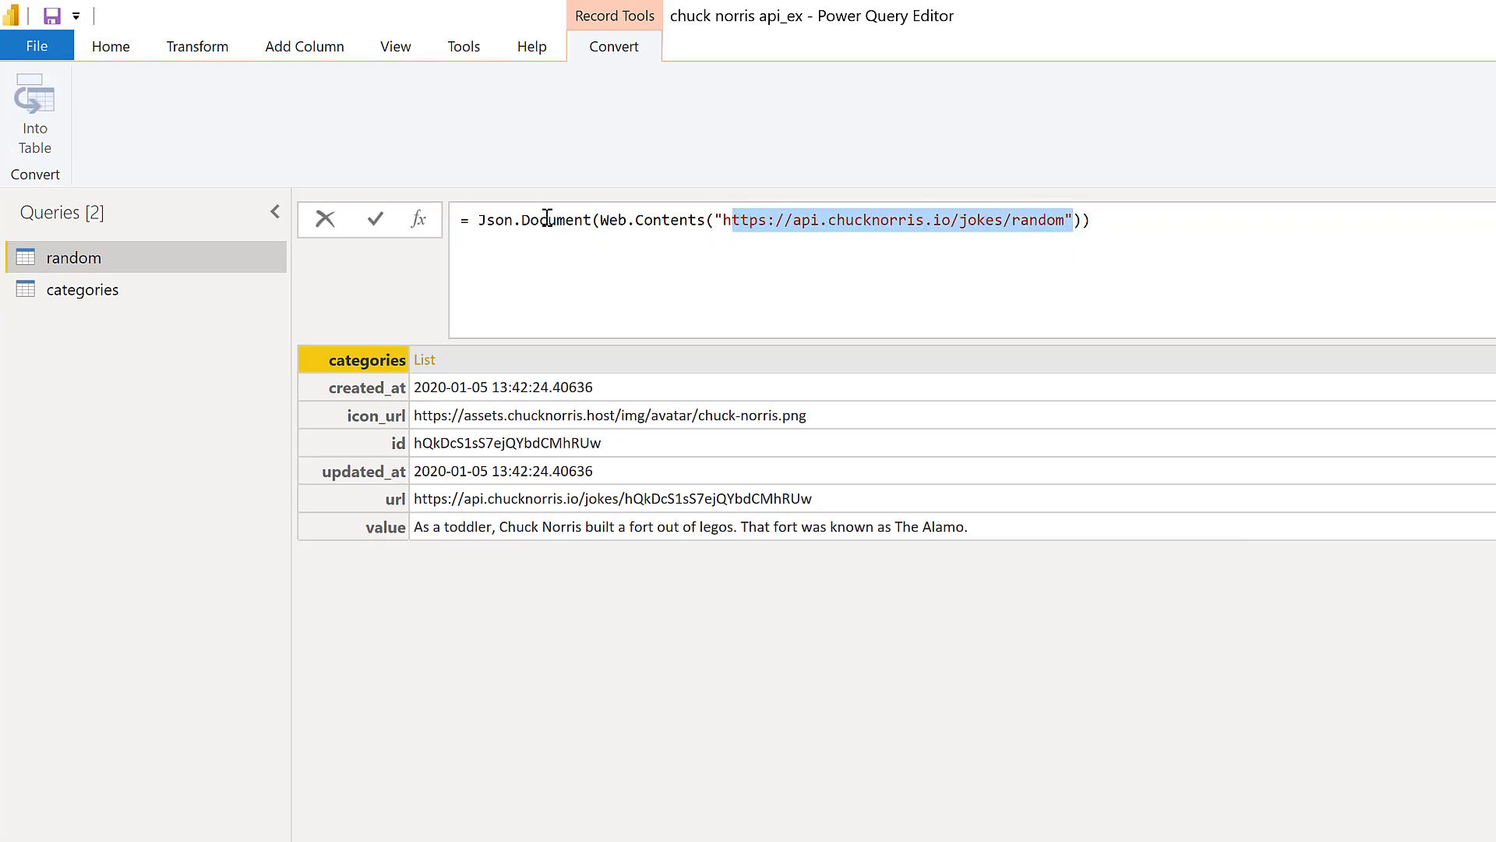
left_click(717, 220)
left_click_drag(717, 220, 476, 224)
key("ctrl+c")
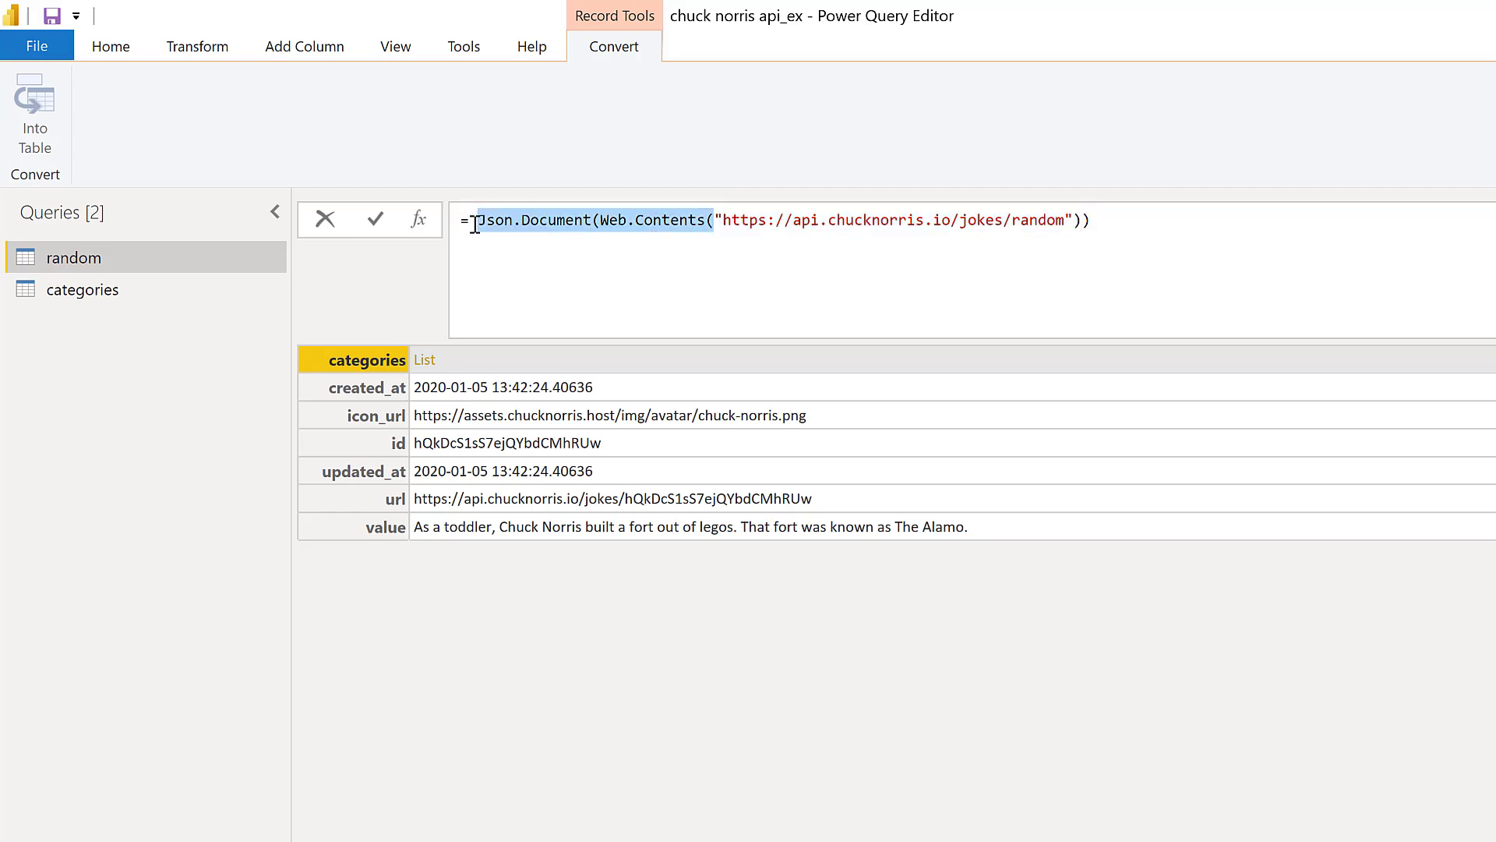
left_click(634, 542)
Wrap the categories Custom Column URL in Json.Document(Web.Contents(...)) and confirm.
left_click(125, 289)
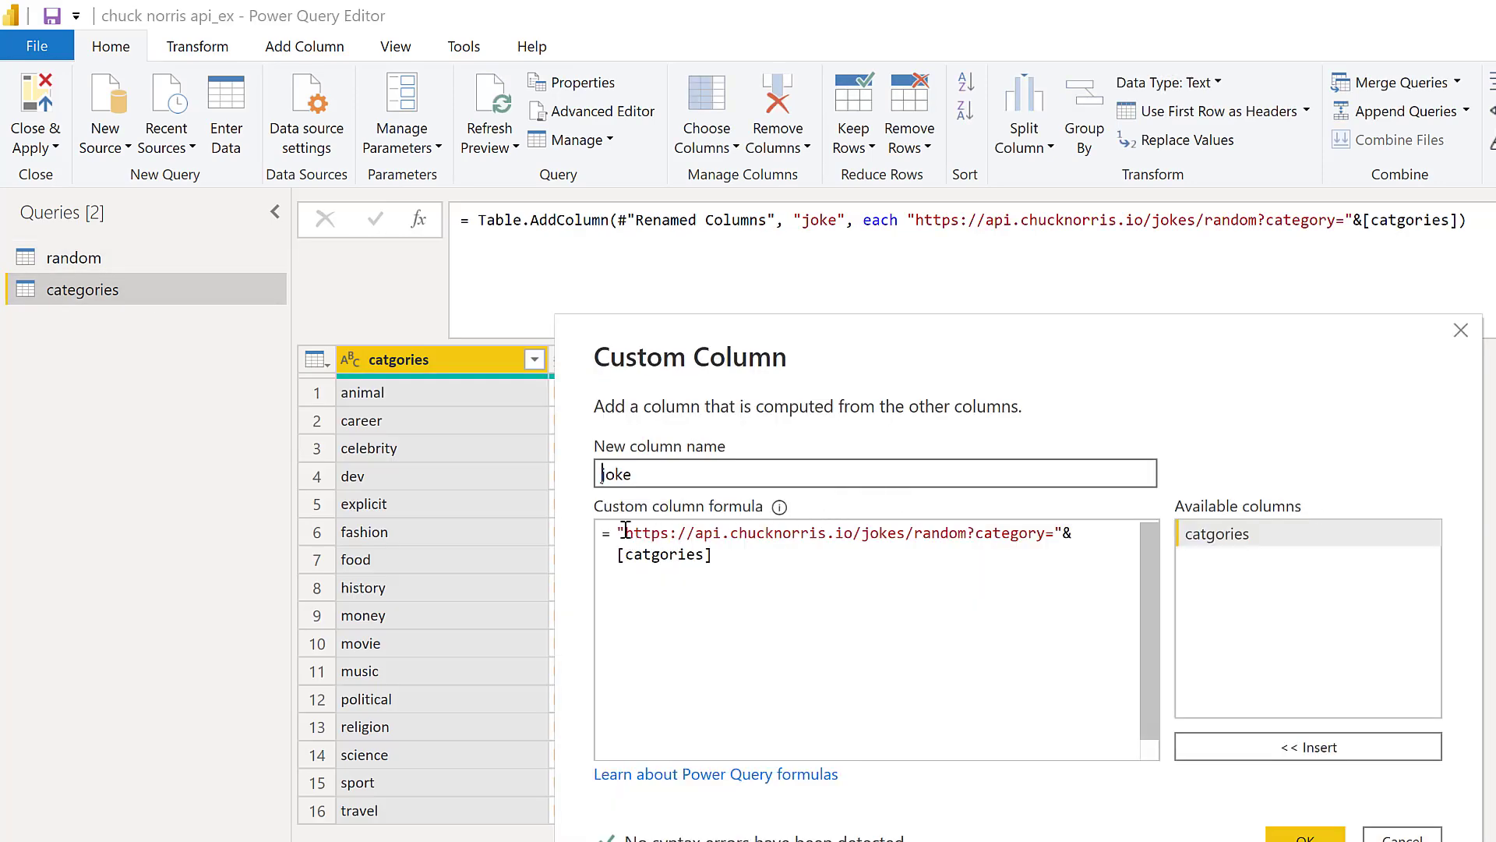
left_click(619, 532)
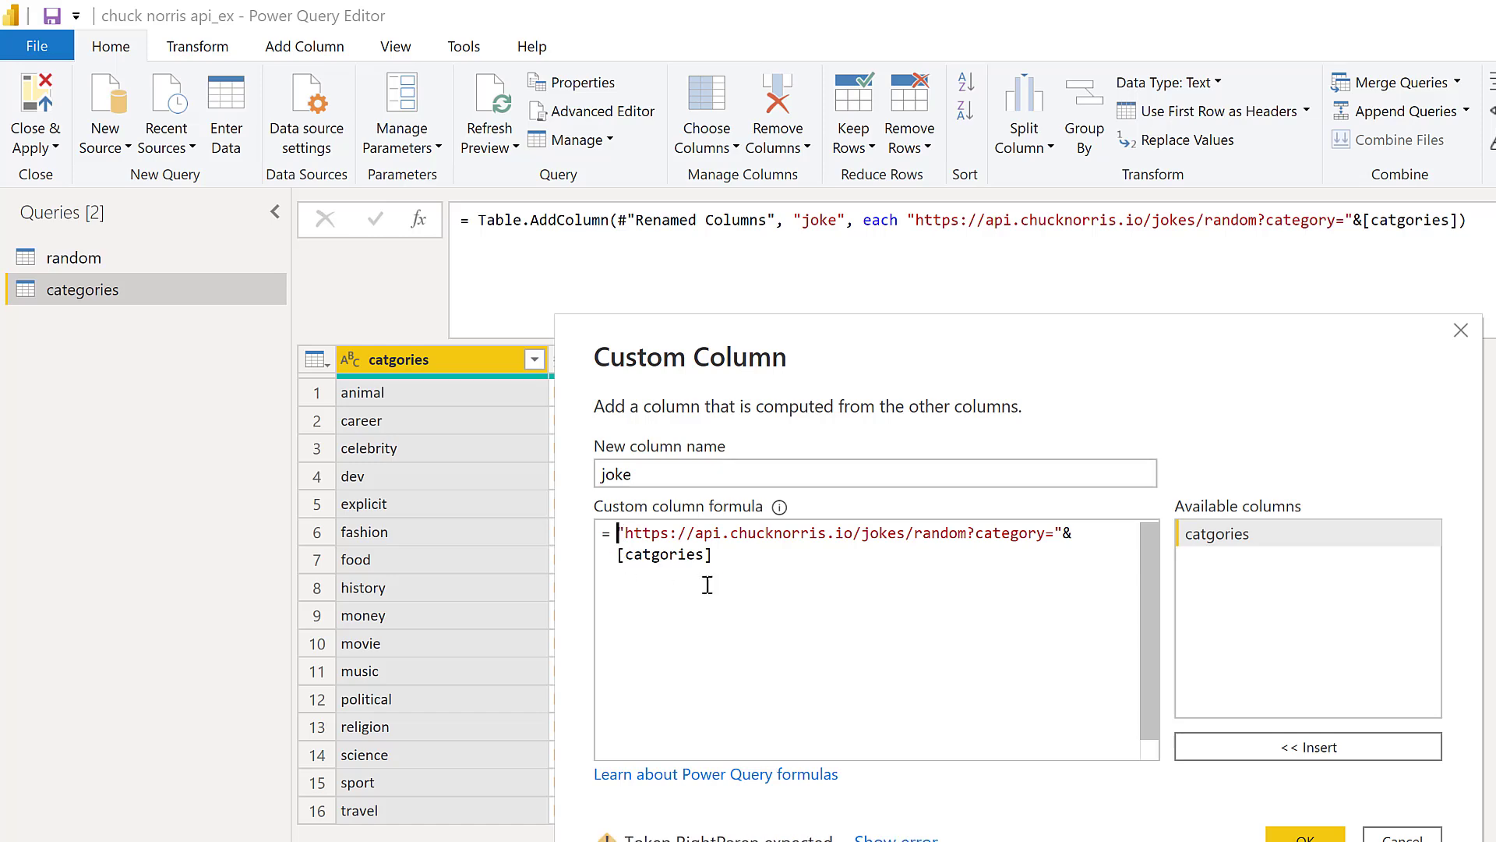
key("ctrl+v")
left_click(979, 554)
type("))")
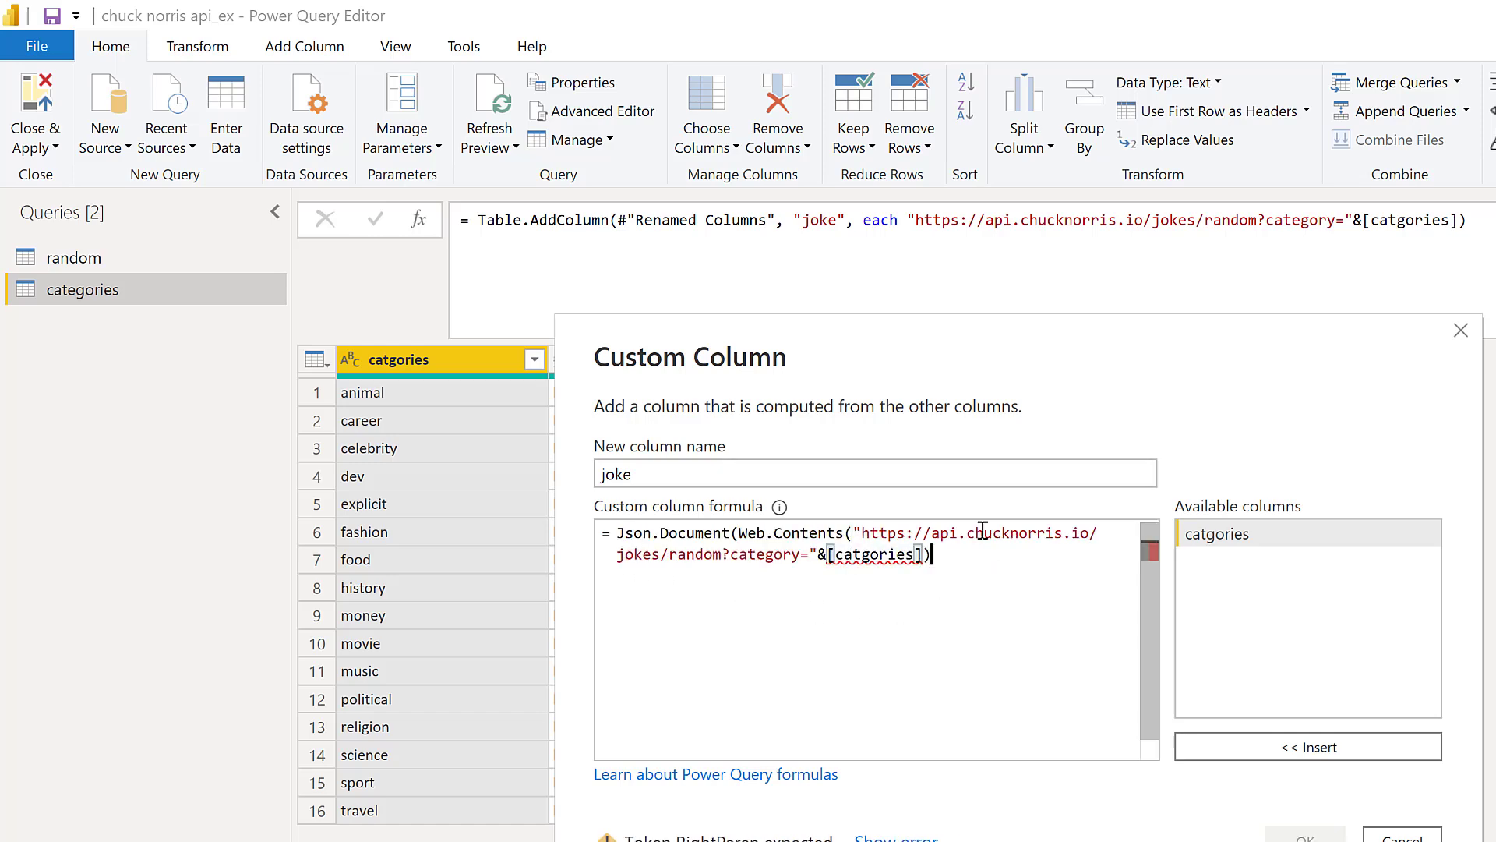
left_click(1286, 832)
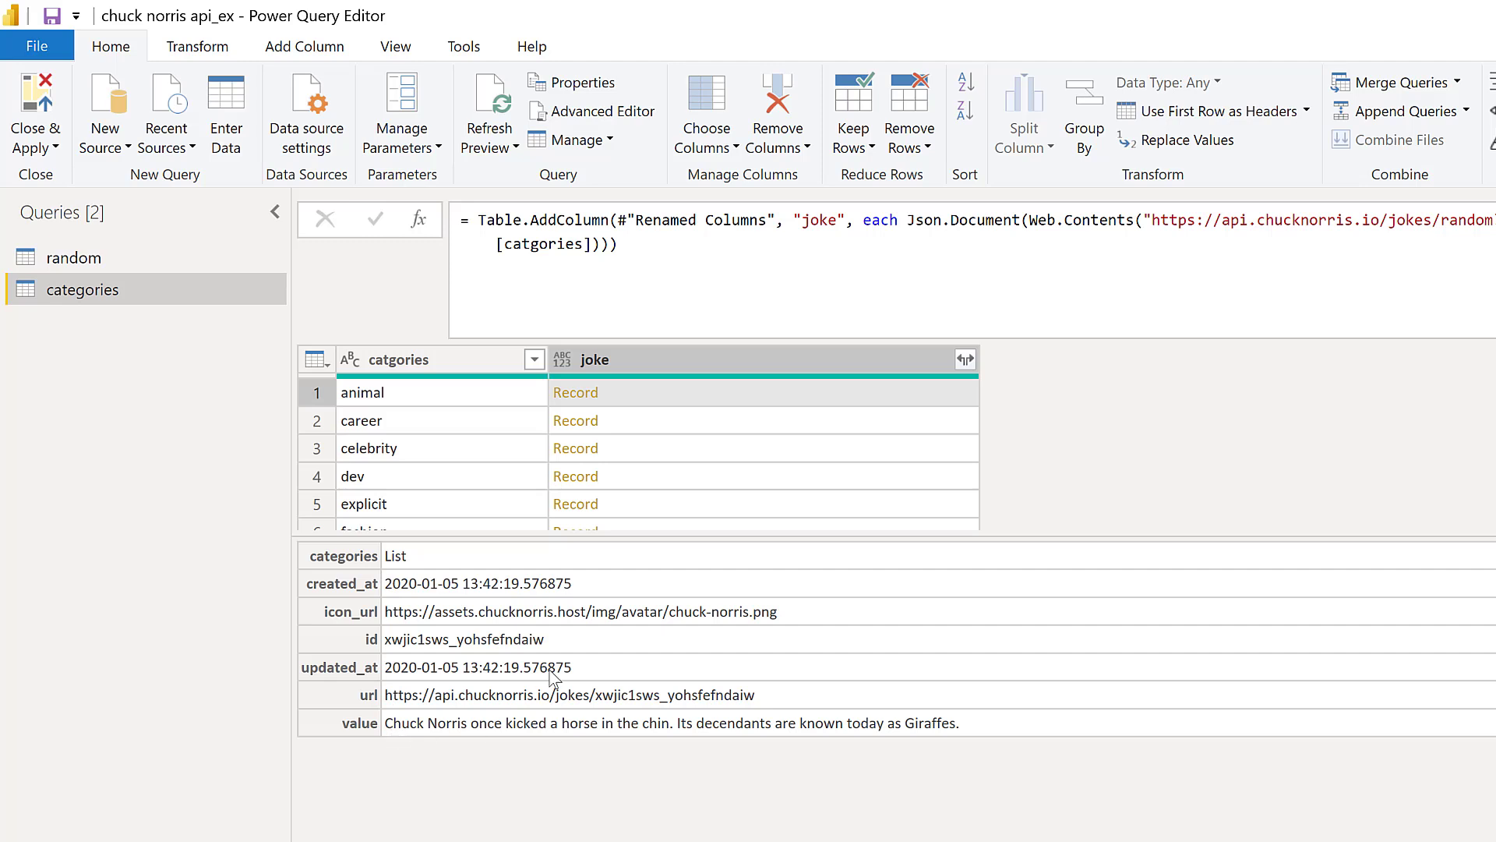
Expand the joke records keeping only the value field.
left_click_drag(790, 534, 802, 664)
left_click(965, 358)
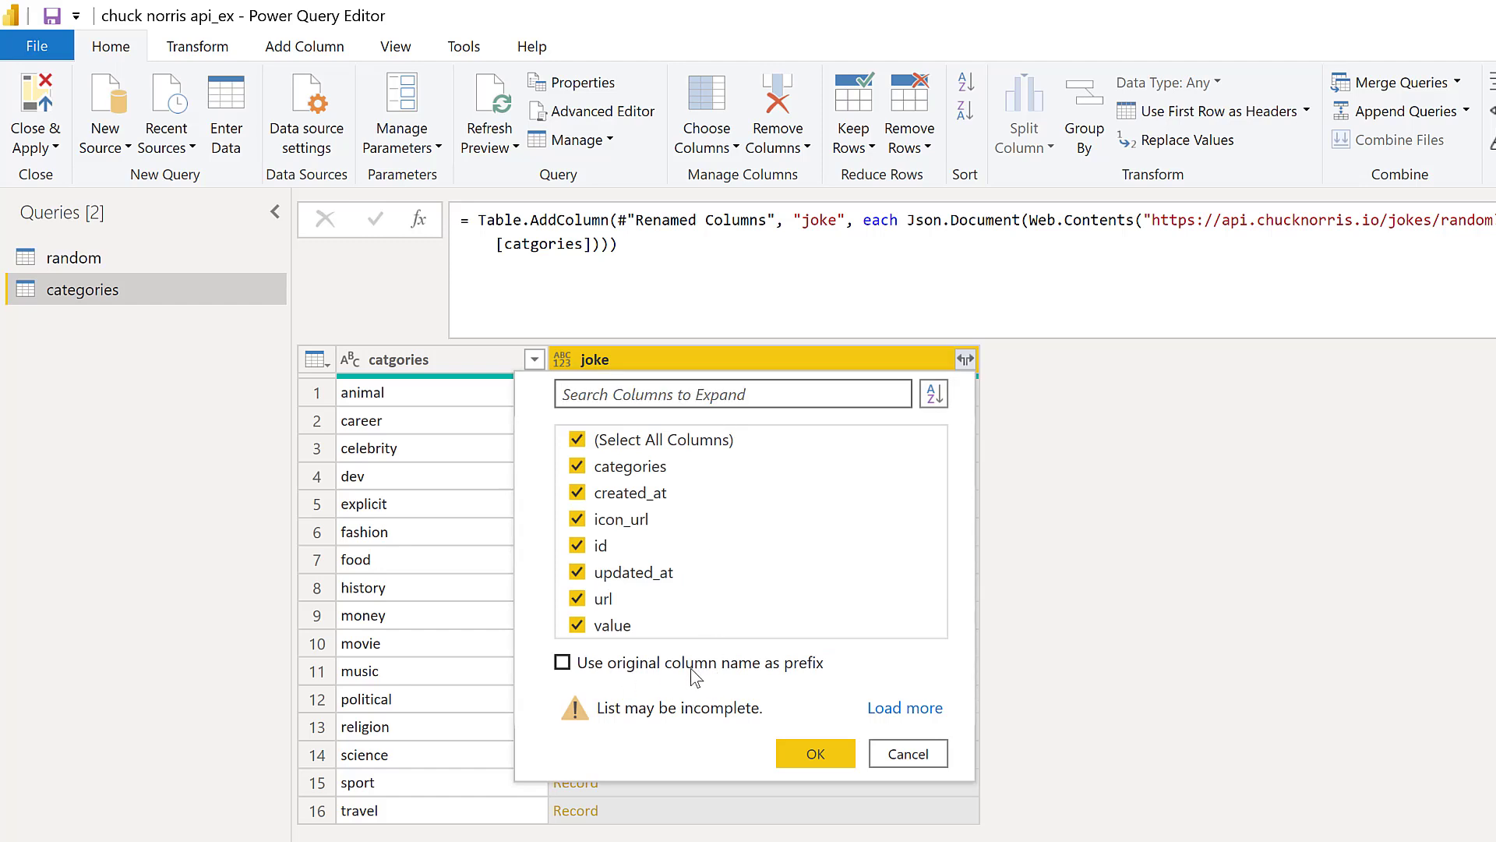
left_click(663, 440)
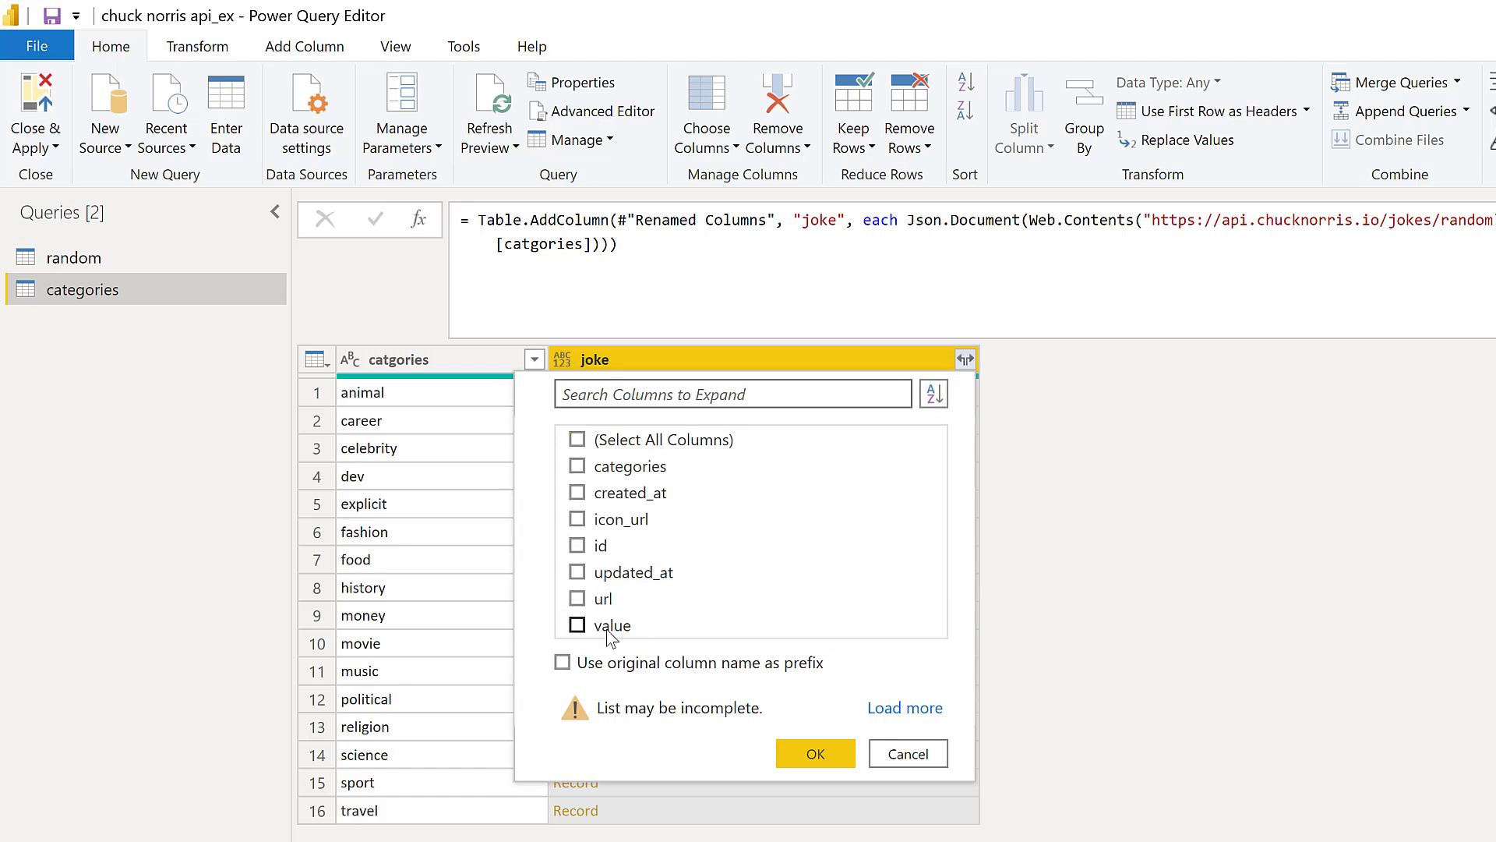
left_click(578, 625)
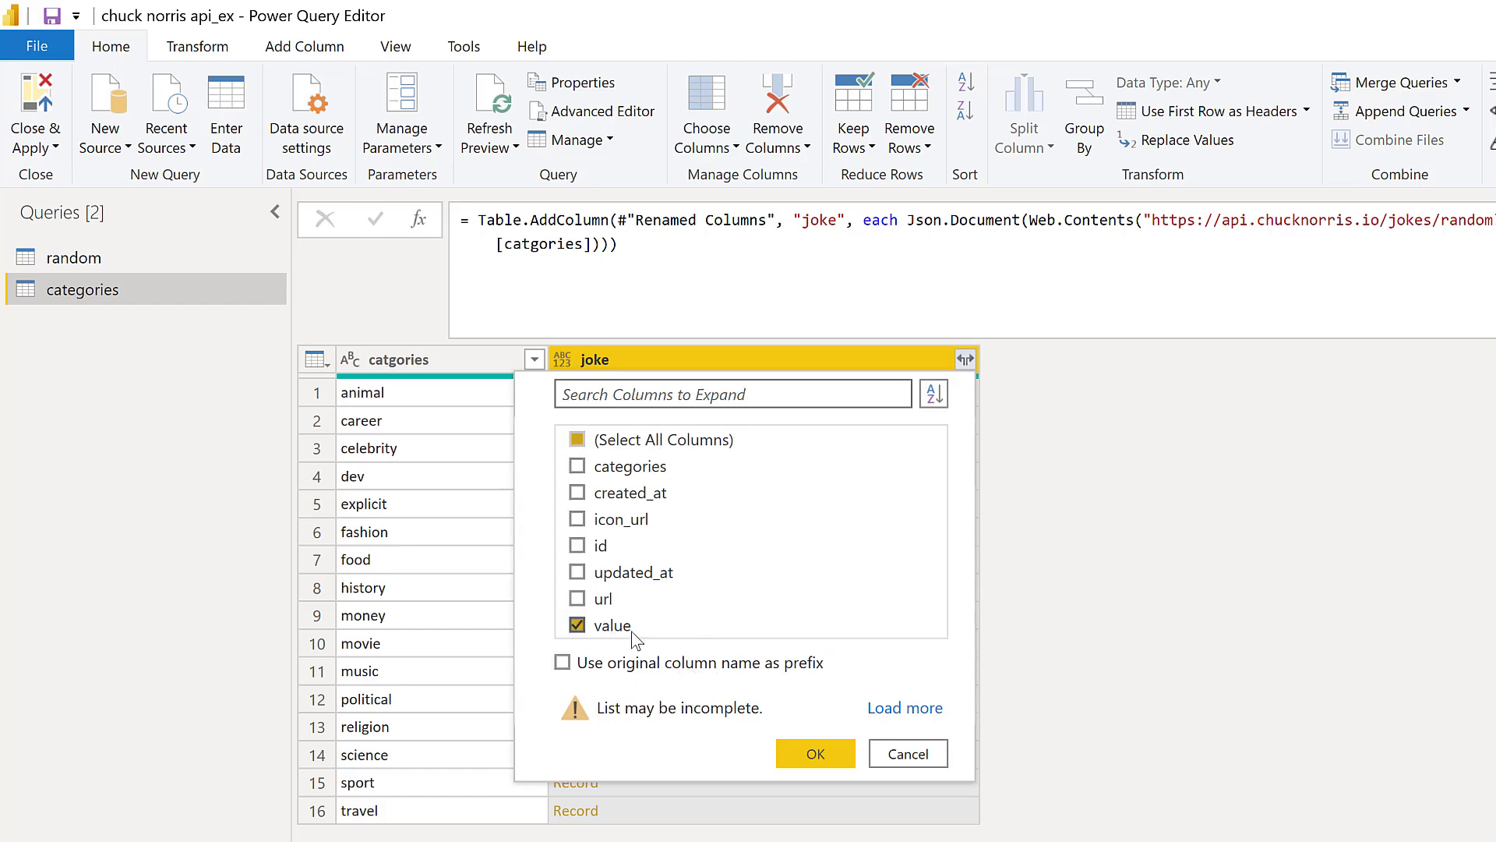
left_click(833, 754)
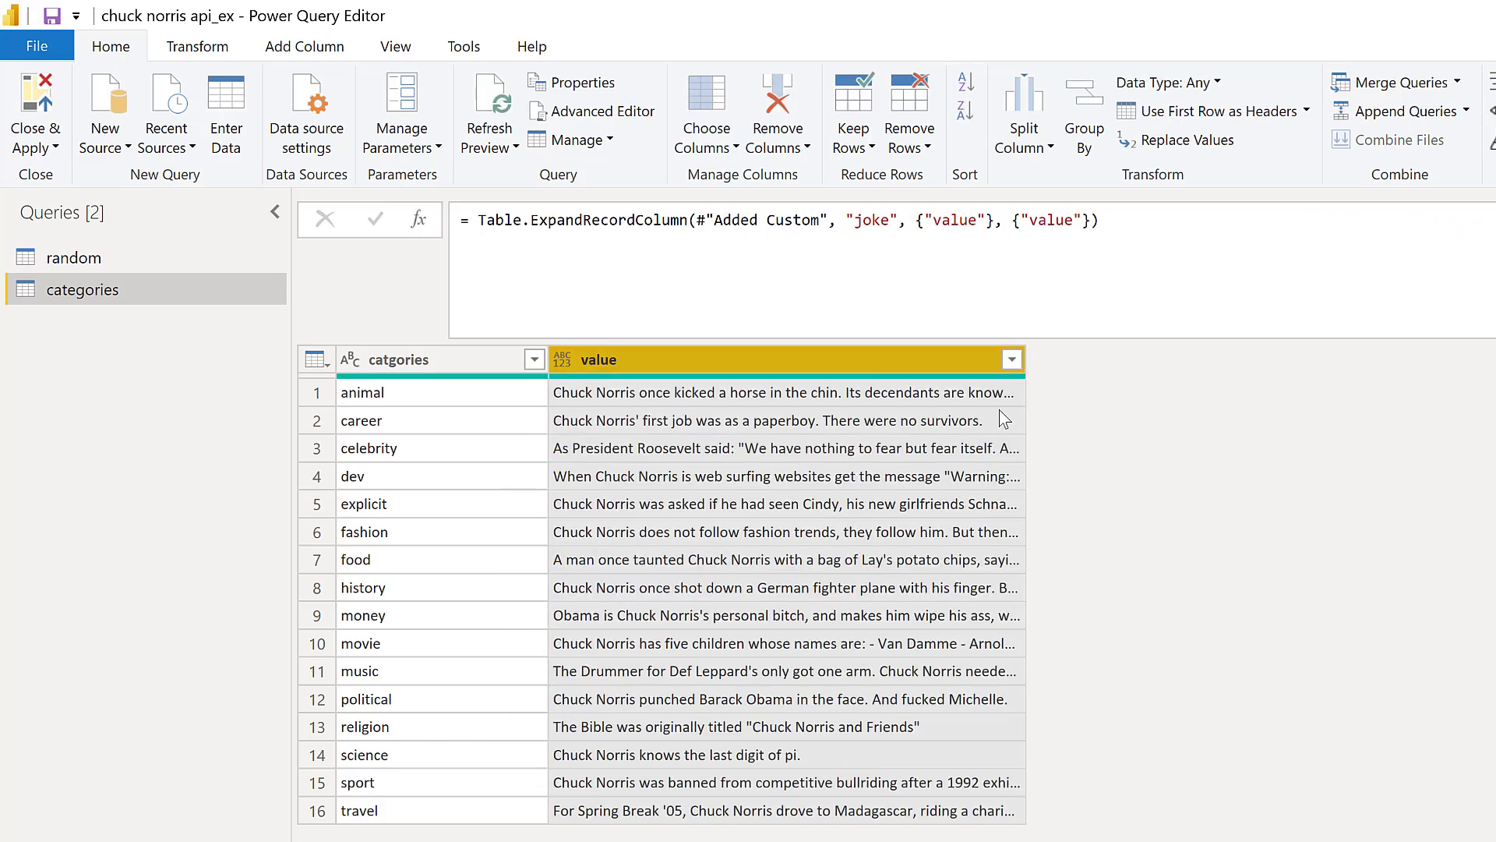
Rename the value column to joke in the formula, then Close & Apply.
double_click(615, 357)
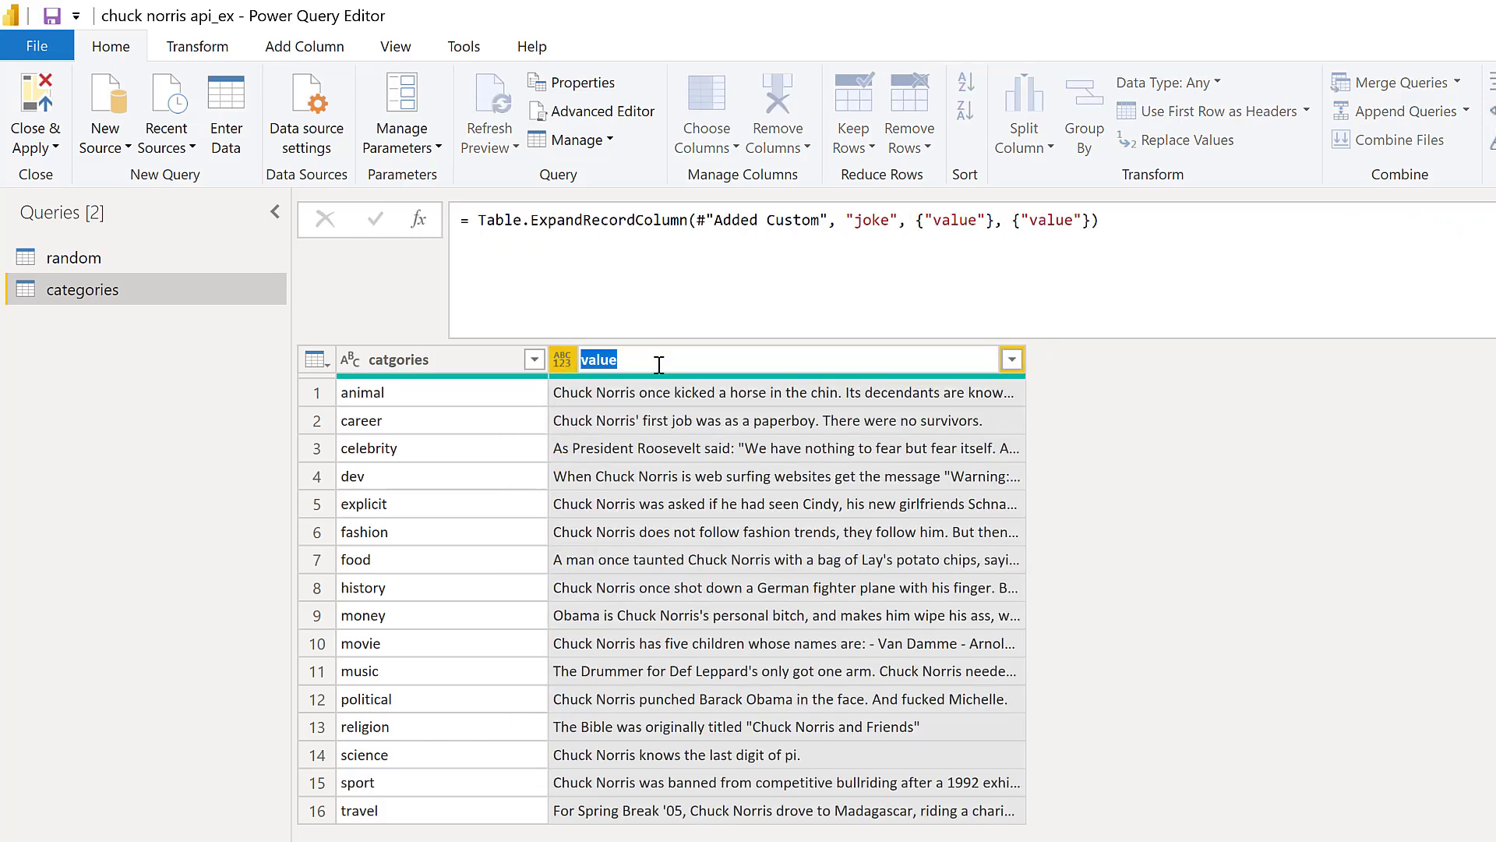
left_click(1048, 220)
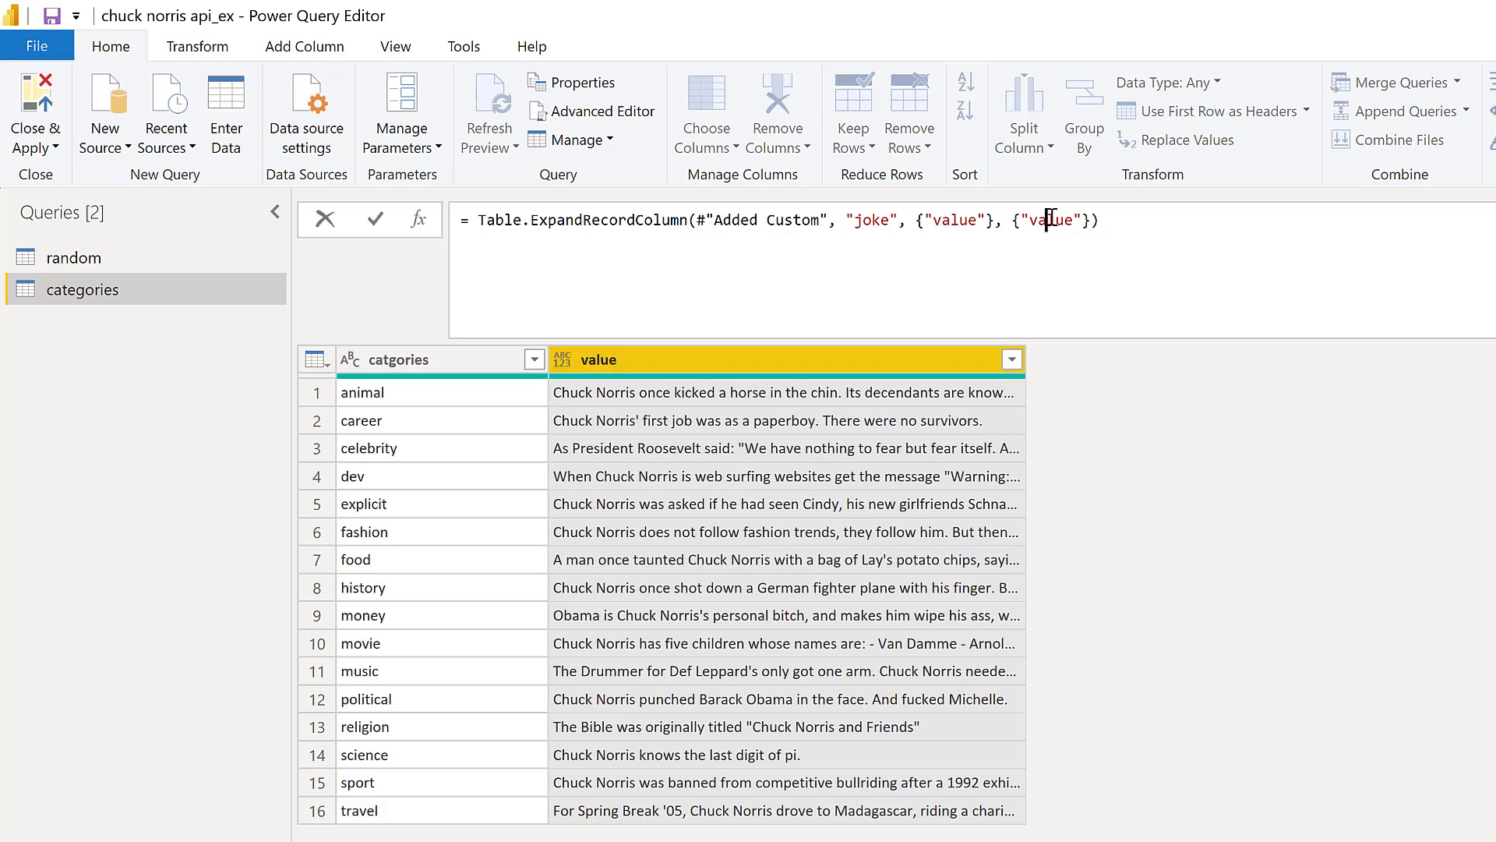
double_click(1048, 219)
type("joke")
key("Return")
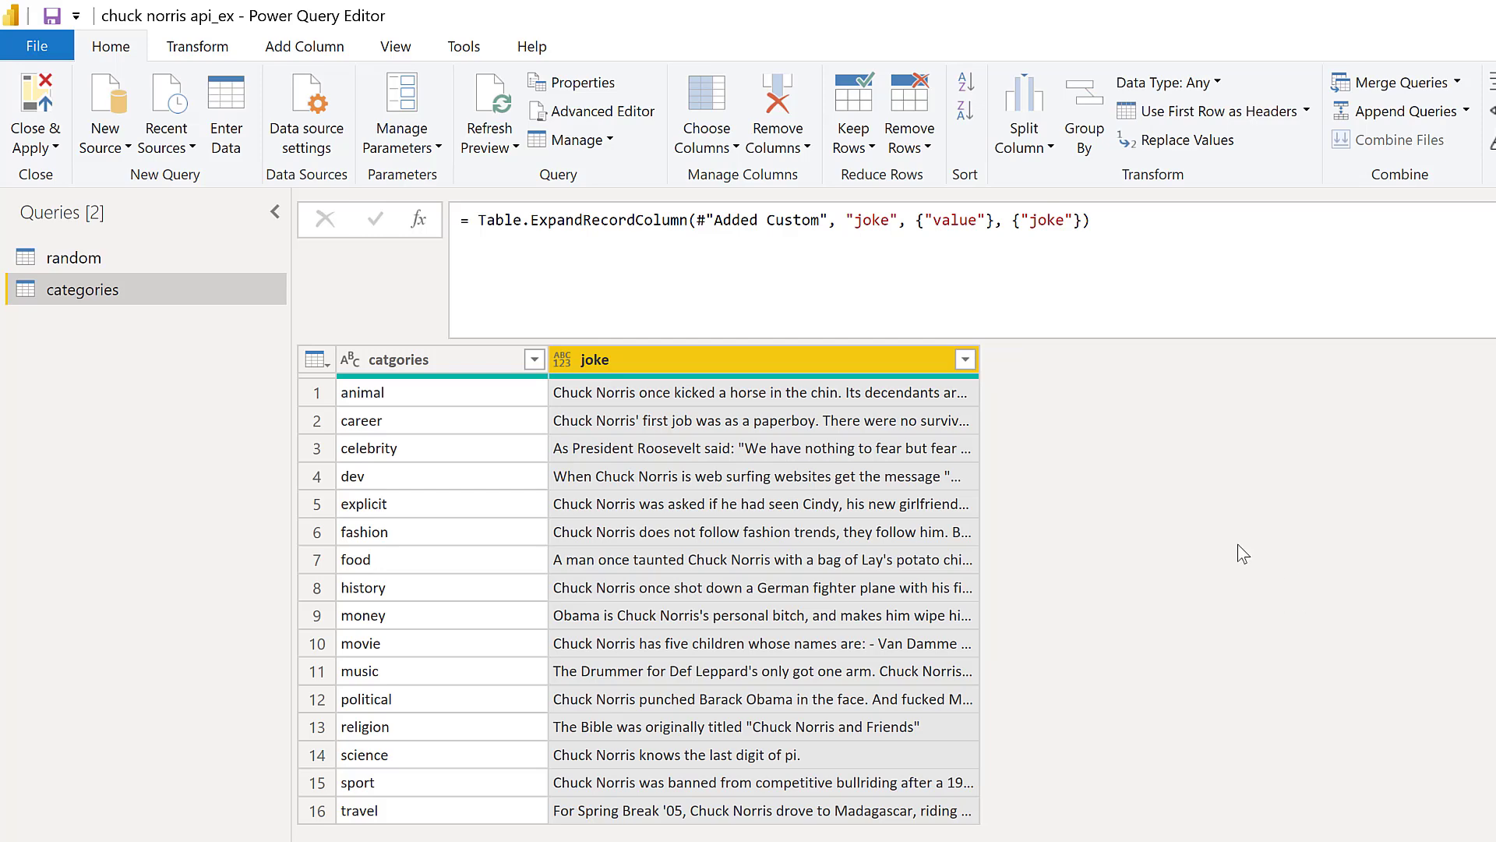
left_click(36, 92)
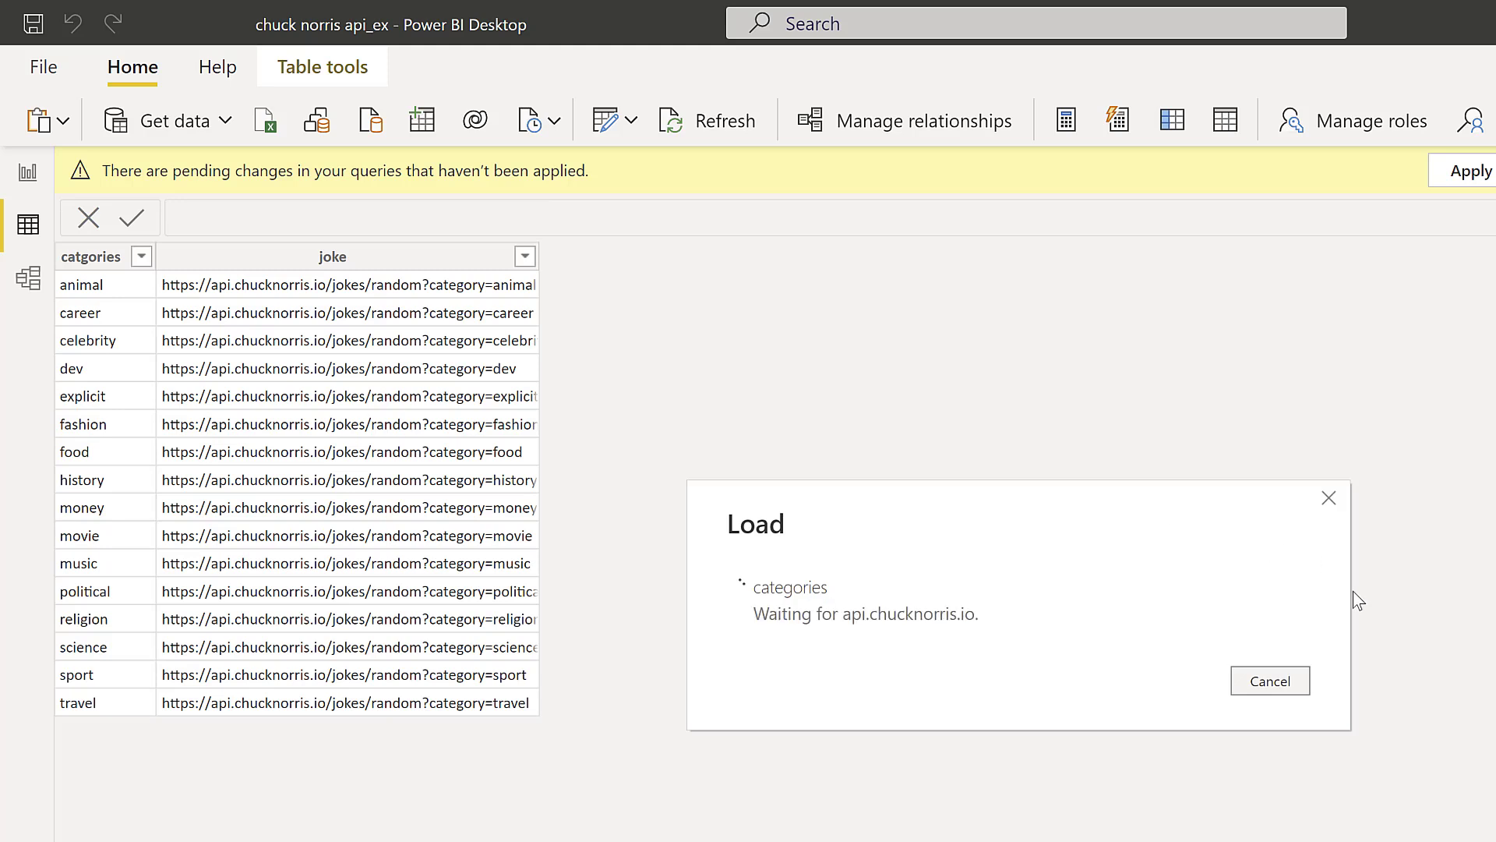
Place the joke field in the big bubble and catgories in the small bubble.
left_click(26, 178)
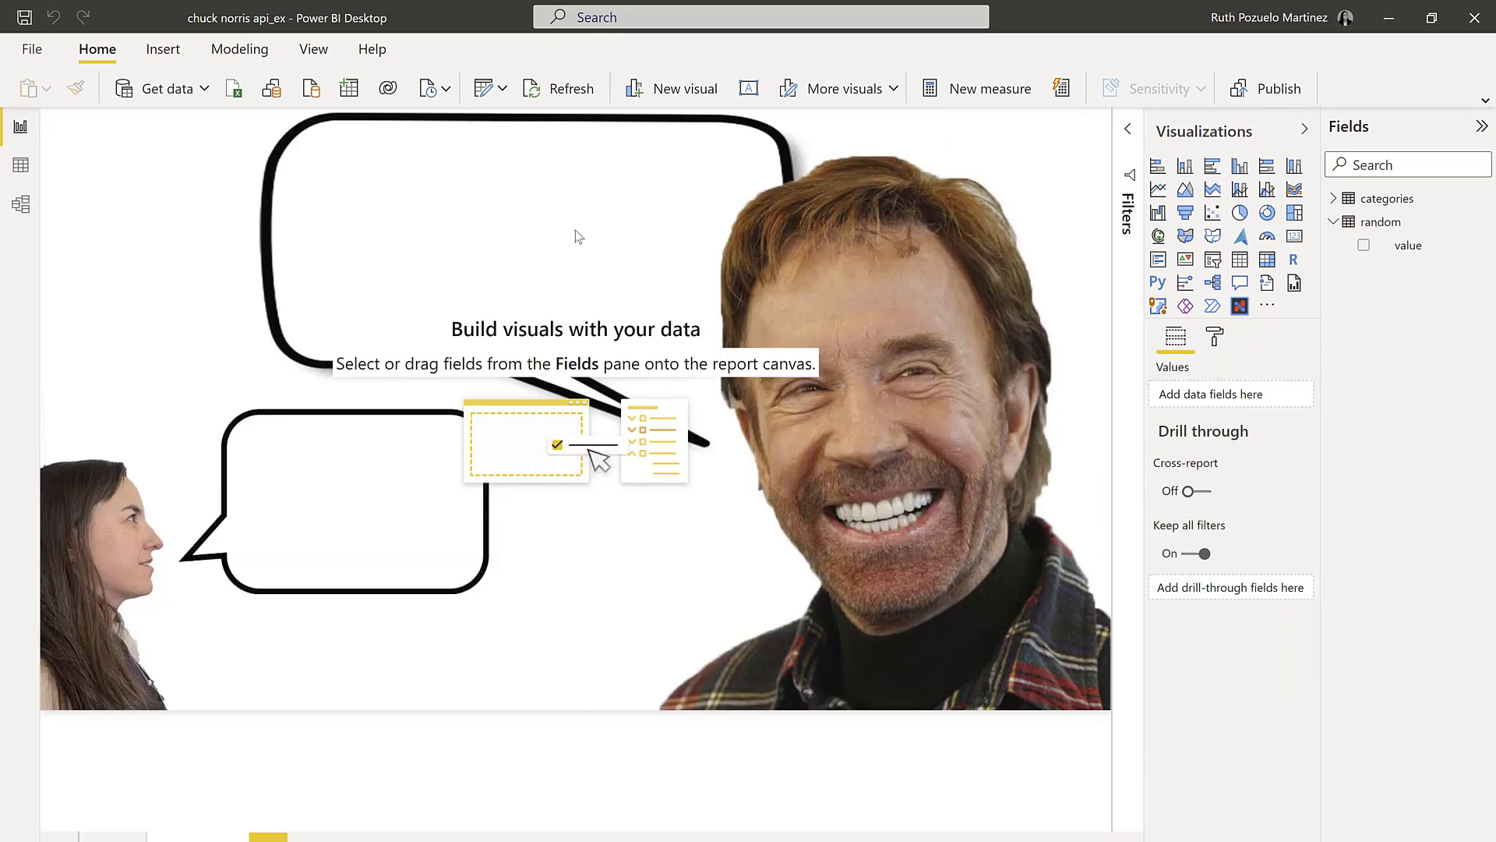
left_click(1334, 223)
left_click(1333, 198)
left_click_drag(1407, 244, 692, 233)
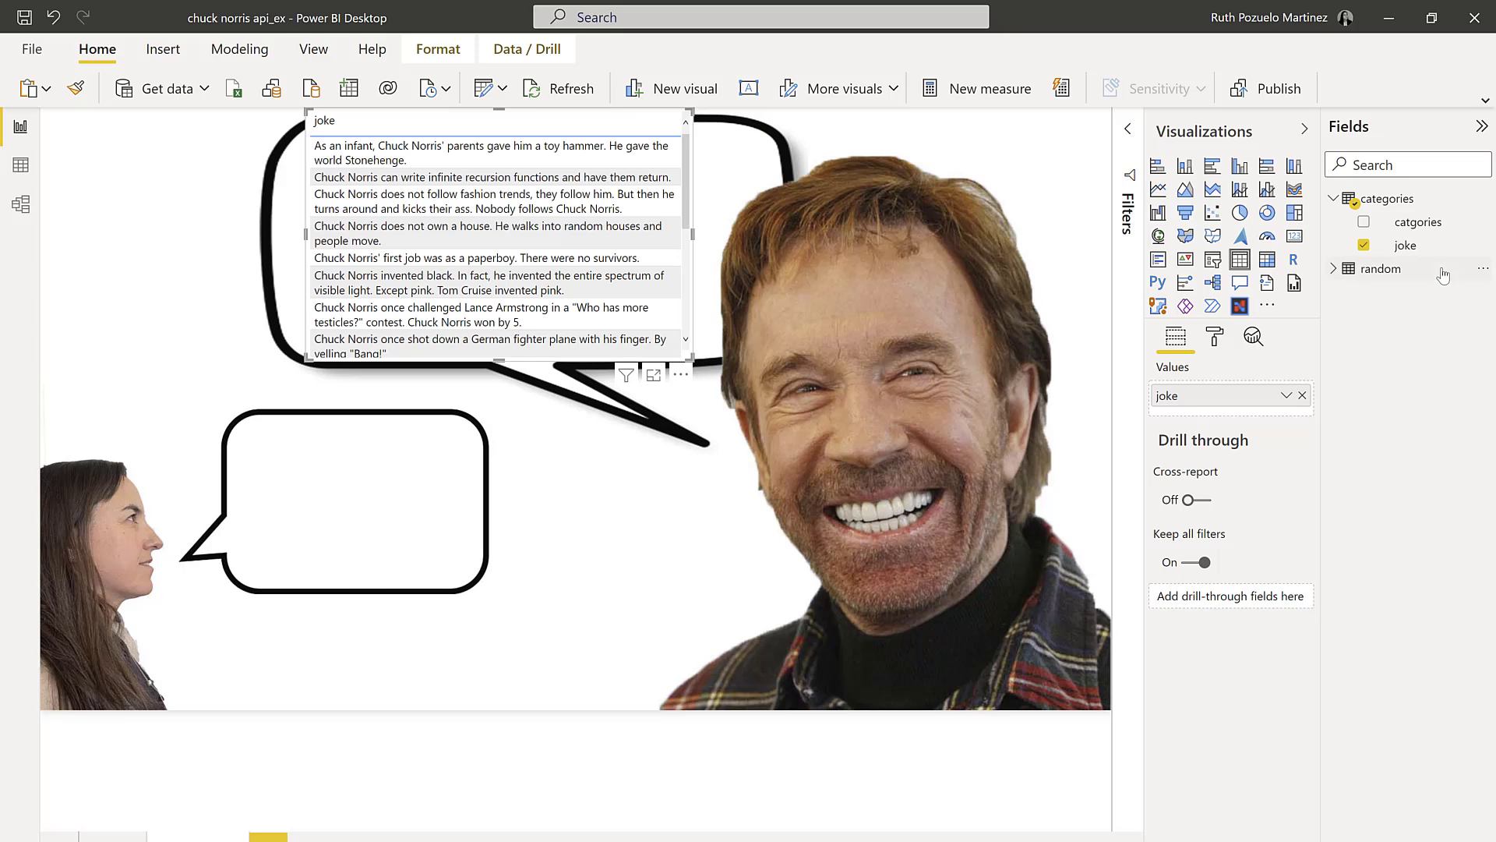
left_click_drag(1418, 226, 353, 557)
Make catgories a dropdown slicer set to history and turn the joke table into a card.
left_click(1212, 259)
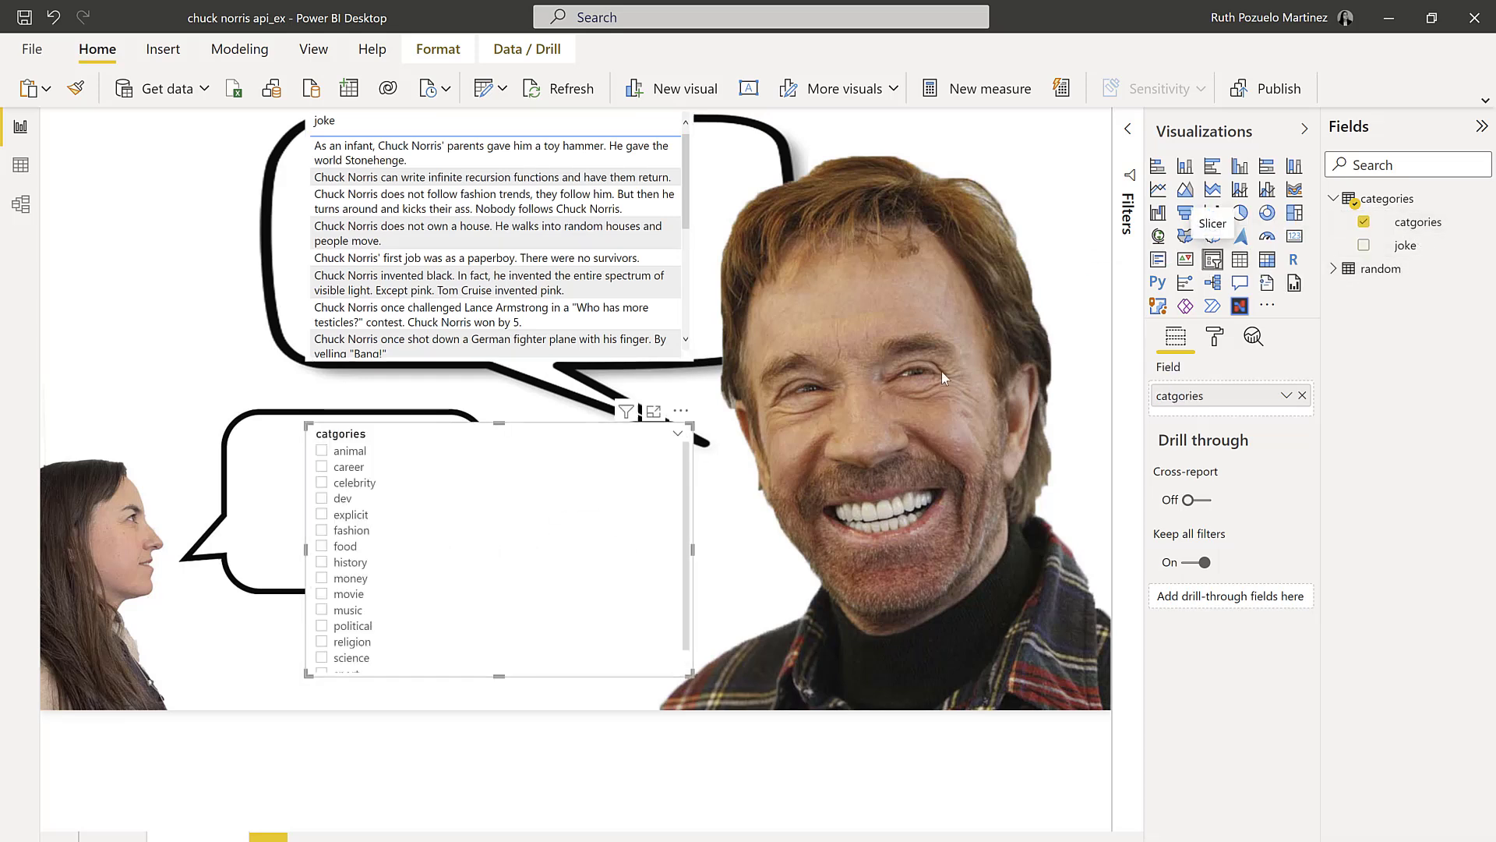
left_click(679, 441)
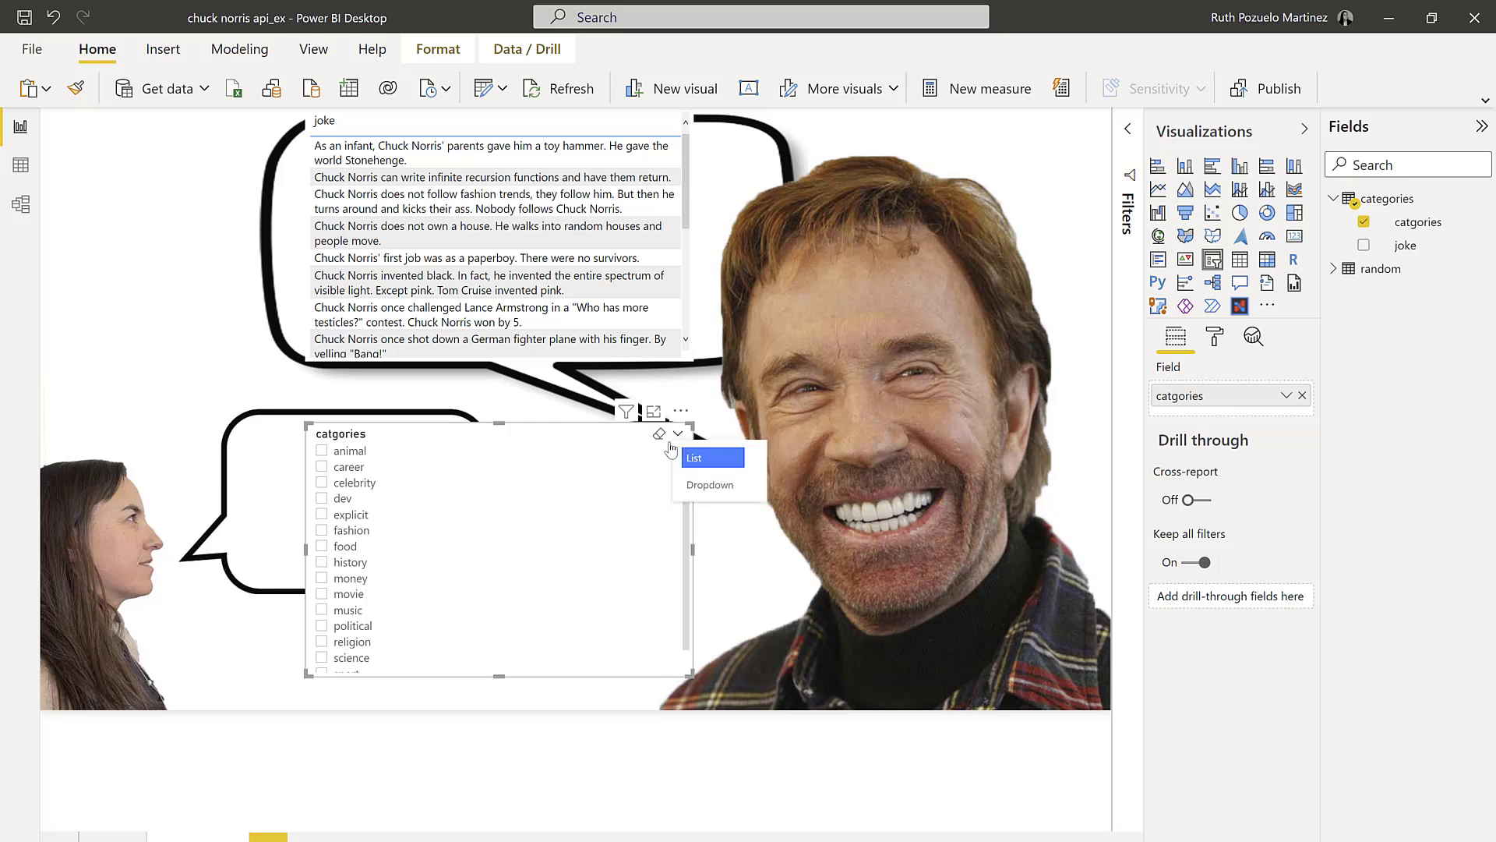
left_click(711, 485)
left_click_drag(686, 423, 397, 549)
left_click(367, 562)
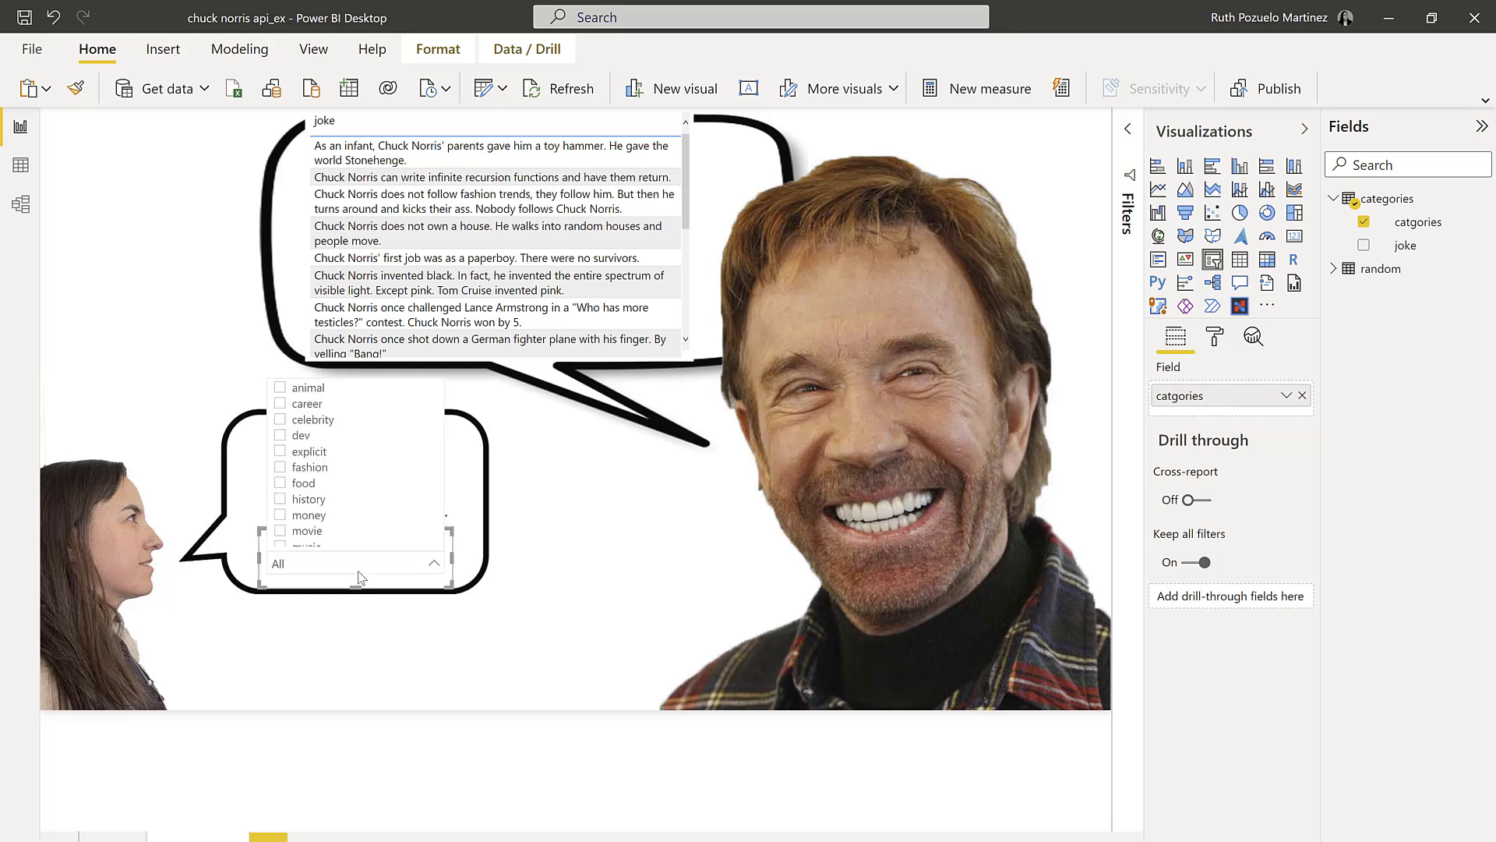
left_click(304, 499)
left_click(552, 259)
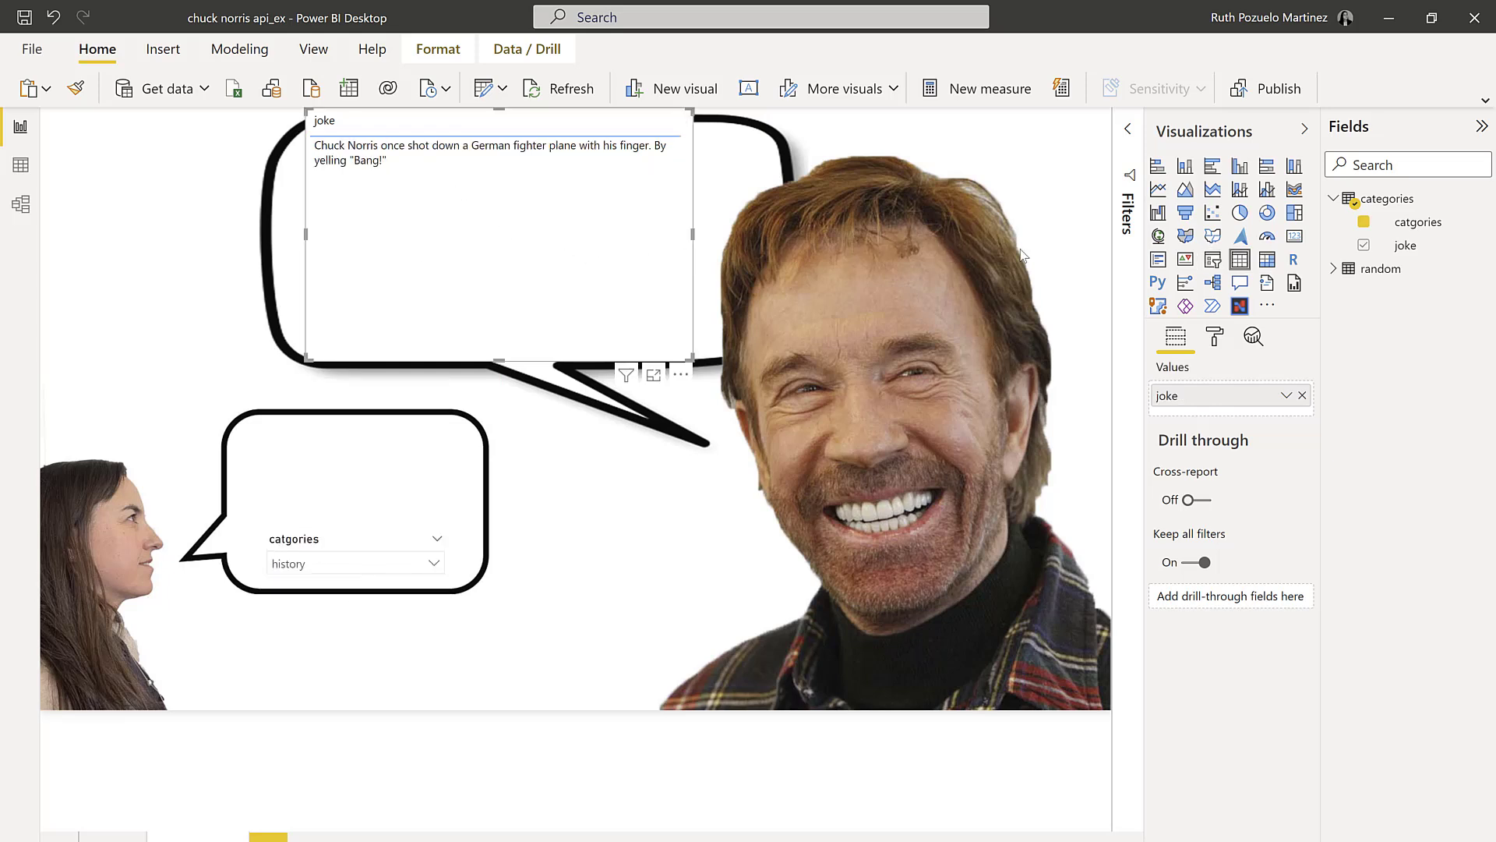
left_click(1295, 235)
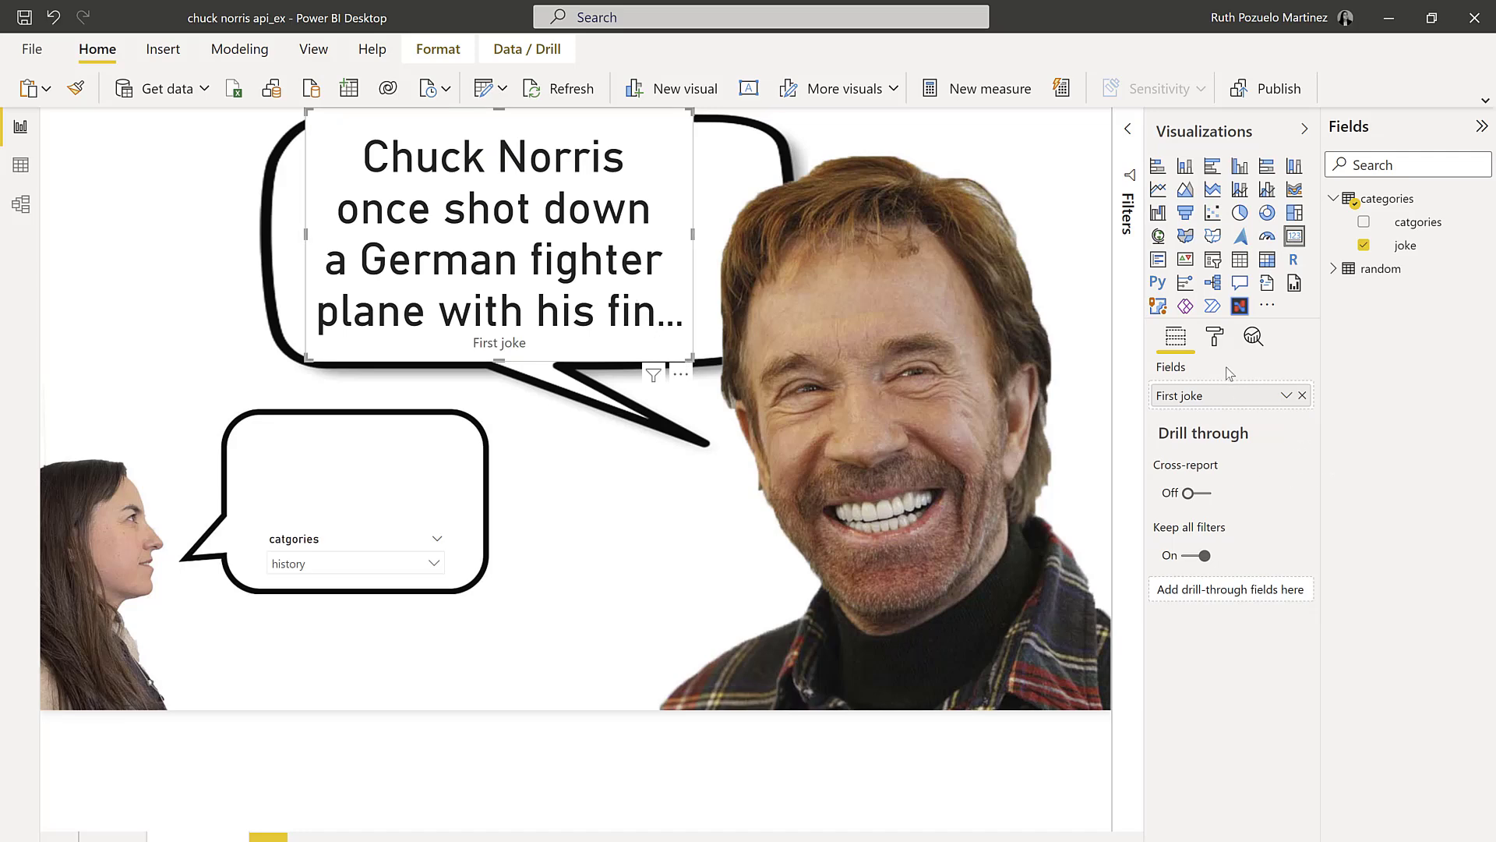
Bring up the 'chuck norris api' Power BI window with the finished joke report.
mouse_move(794, 832)
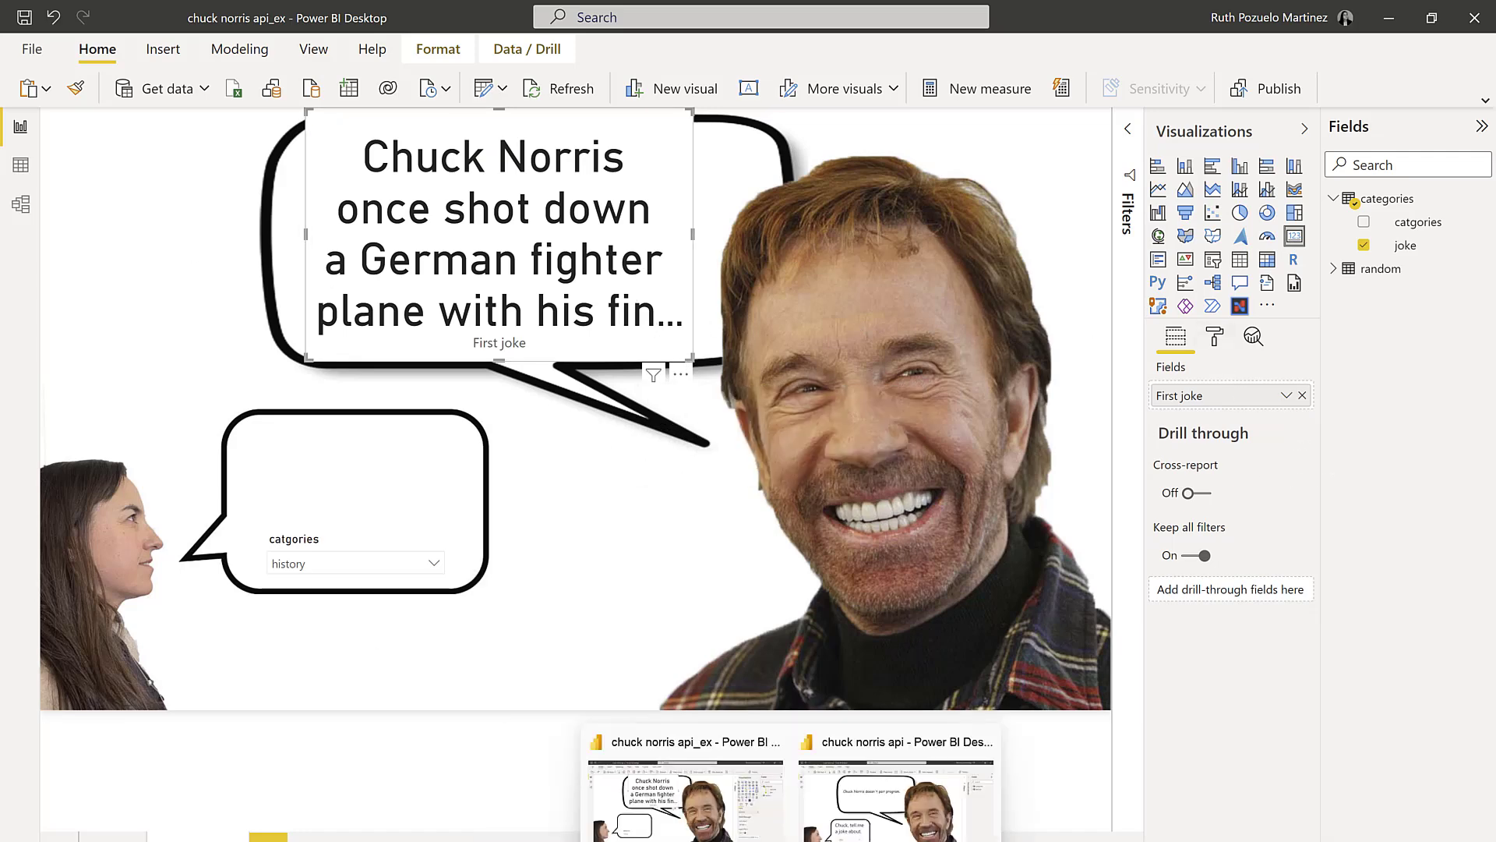